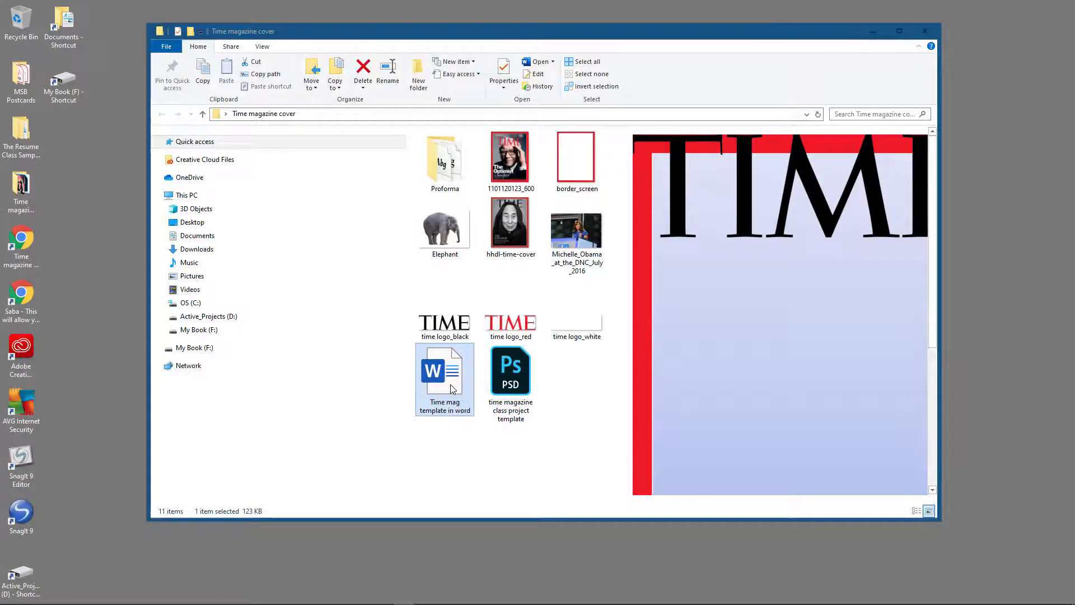
Step: Open the Word document "Time mag template in word" from the Time magazine cover folder
left_click(451, 390)
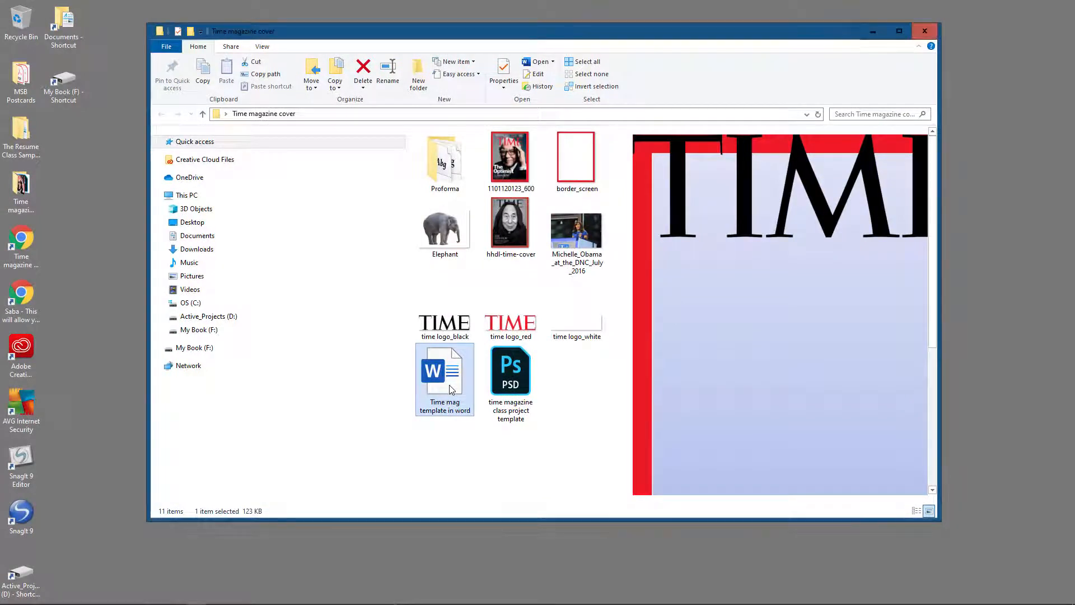
double_click(452, 390)
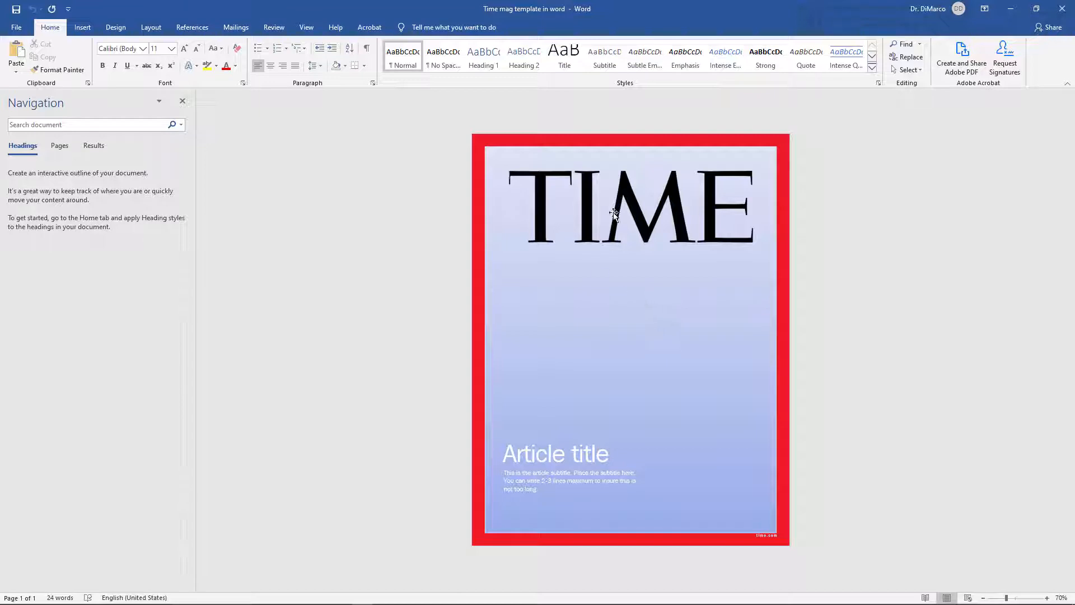
Step: Examine the cover template's elements: the TIME logo, the red border, the article title and the subtitle text box
left_click(626, 202)
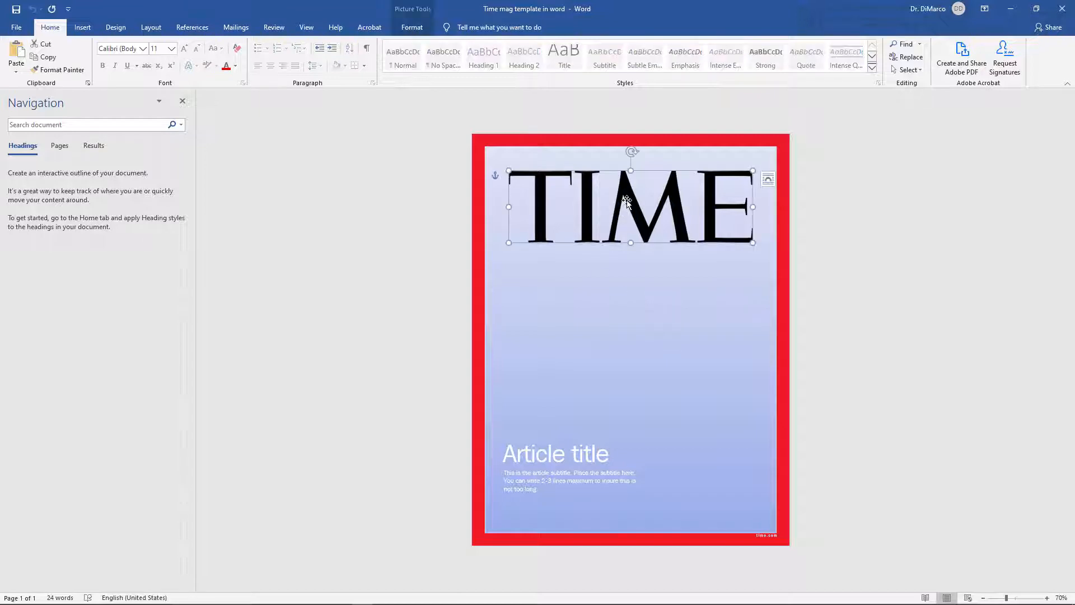
left_click(483, 298)
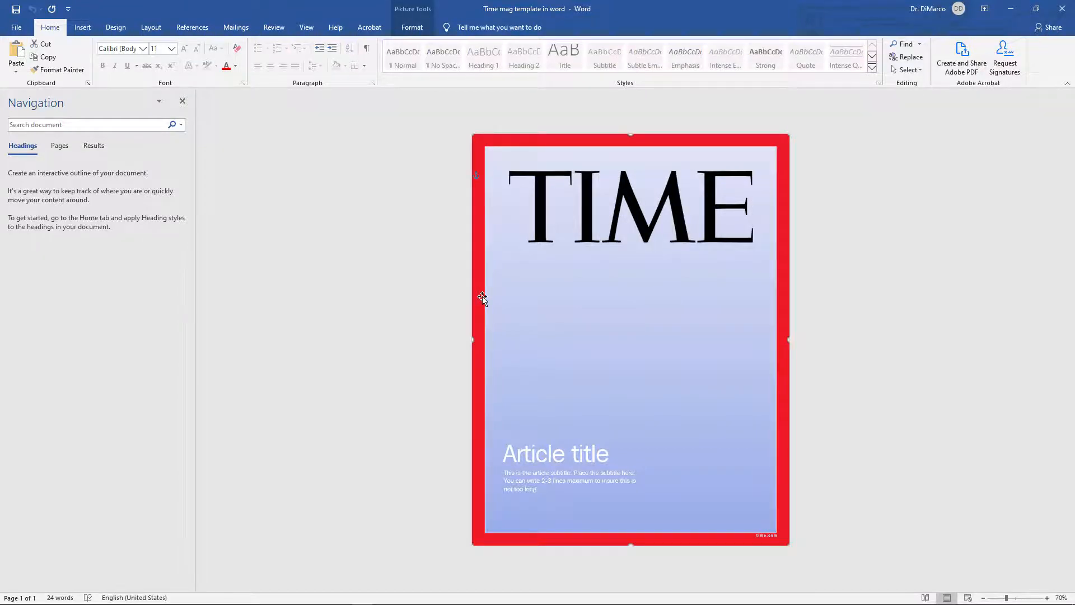
left_click(555, 460)
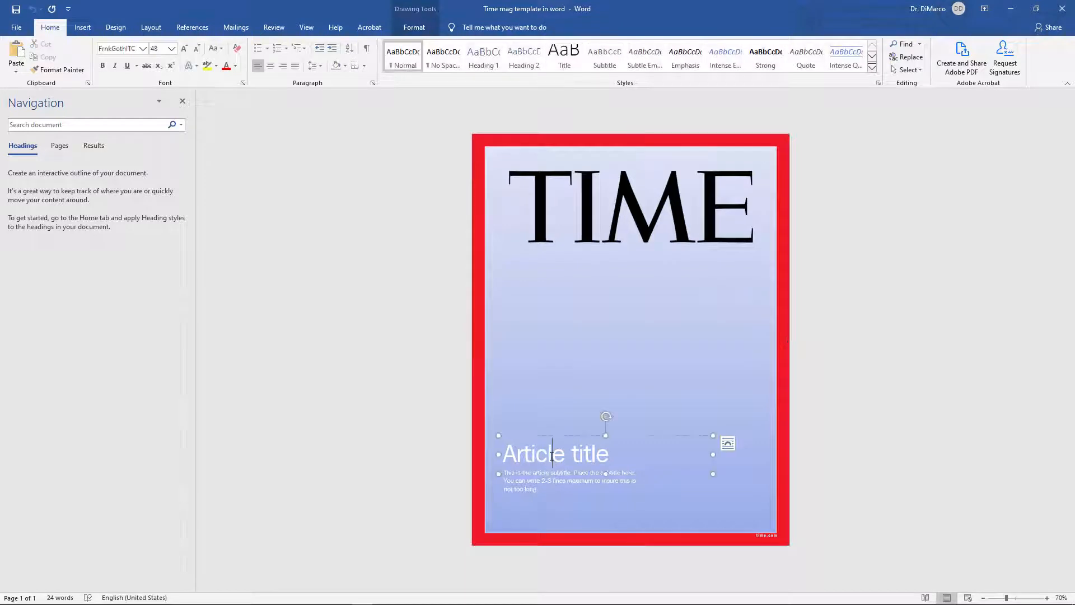
left_click(522, 481)
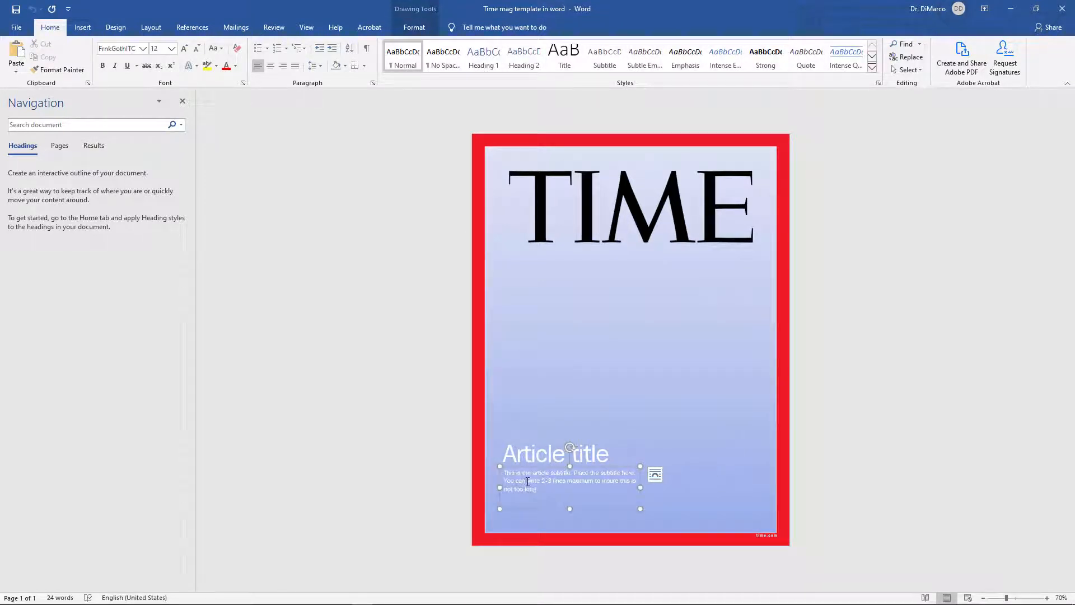
left_click(741, 327)
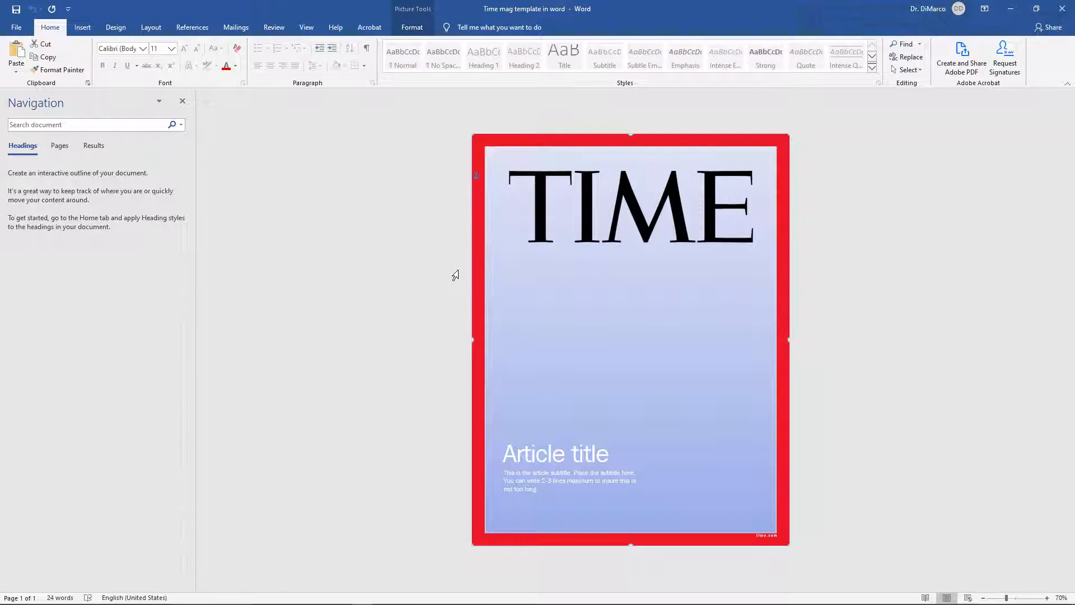
left_click(823, 269)
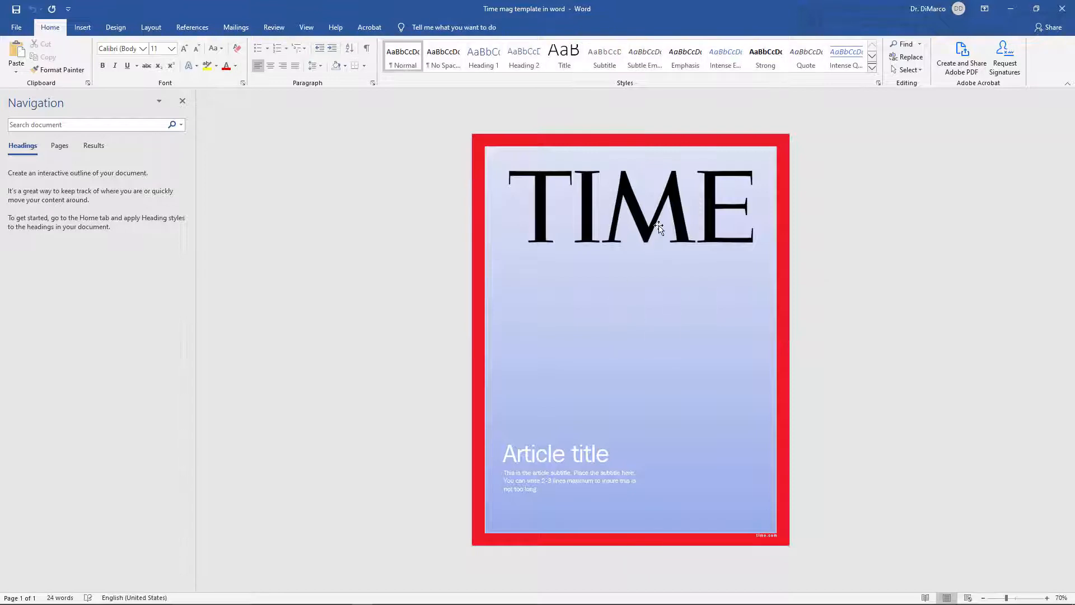
left_click(552, 460)
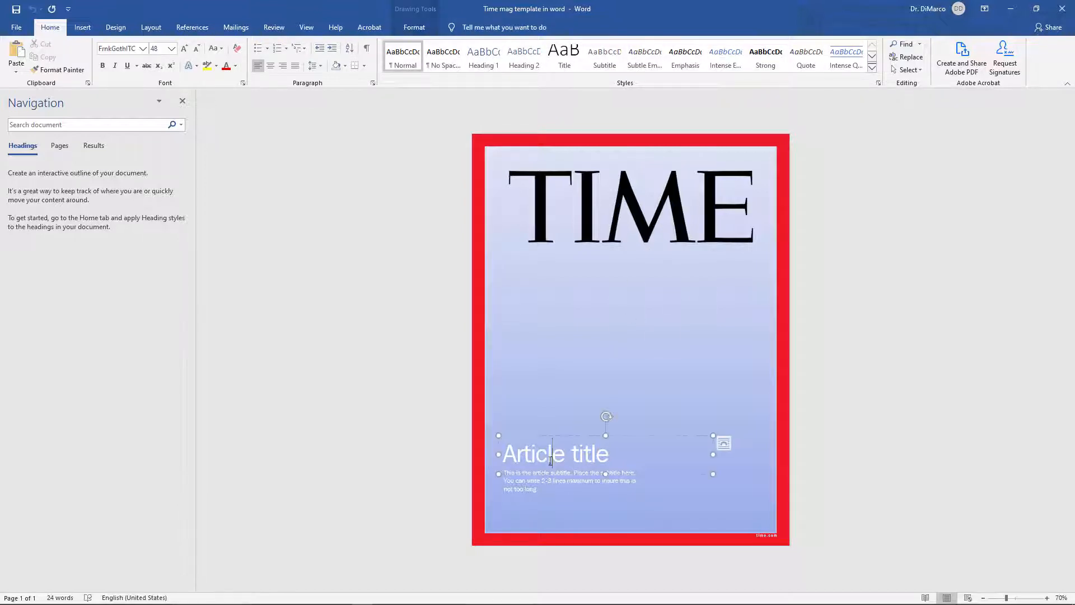
left_click(543, 436)
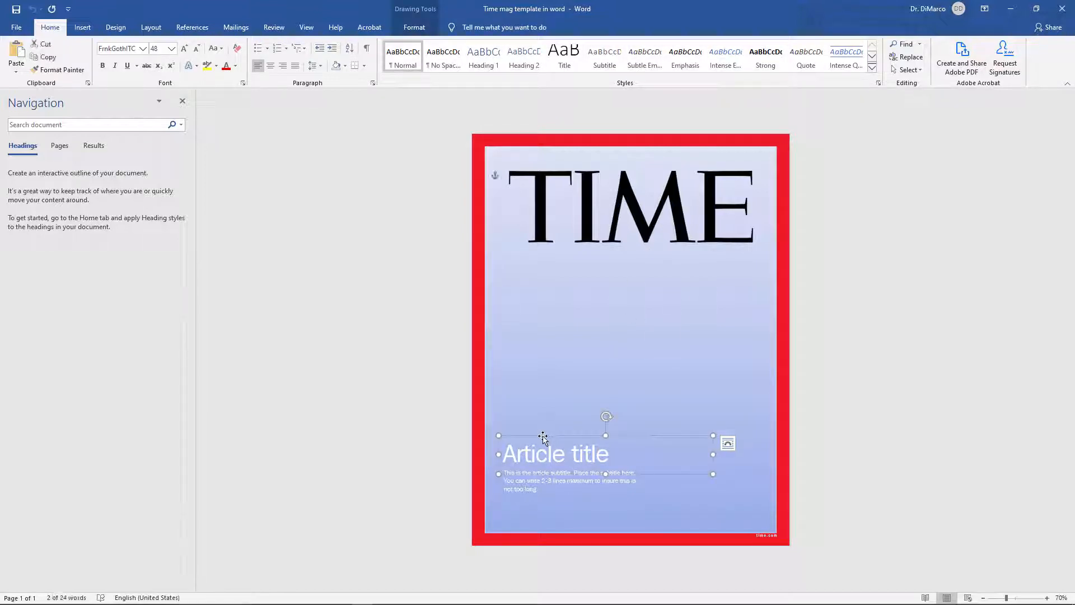
Step: Set the article title box's layout to In front of text, with horizontal and vertical positions measured relative to the Page
right_click(543, 436)
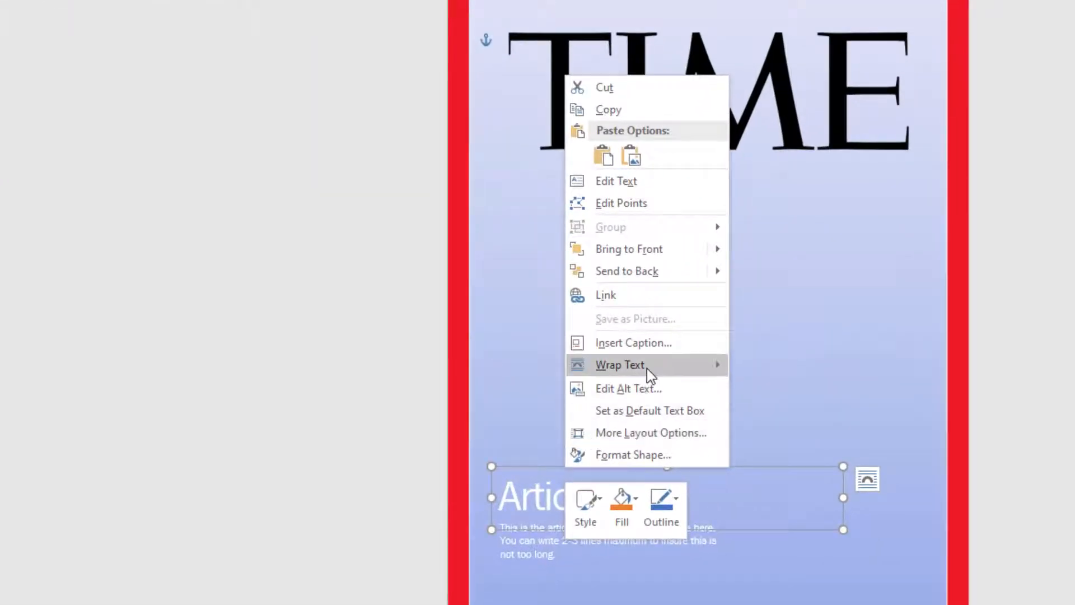
mouse_move(647, 368)
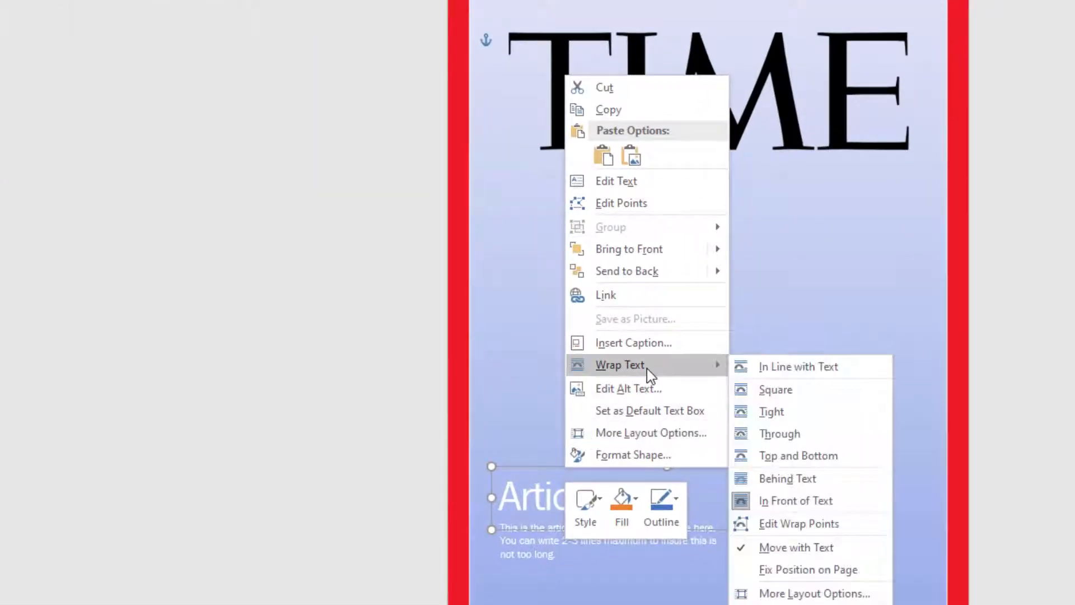
left_click(813, 593)
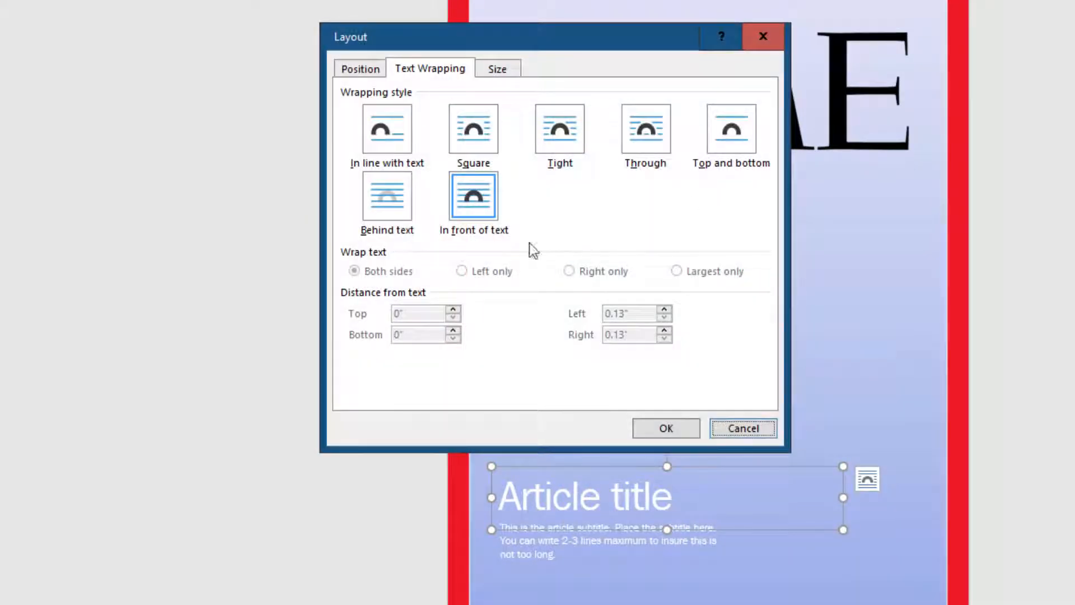
left_click(366, 72)
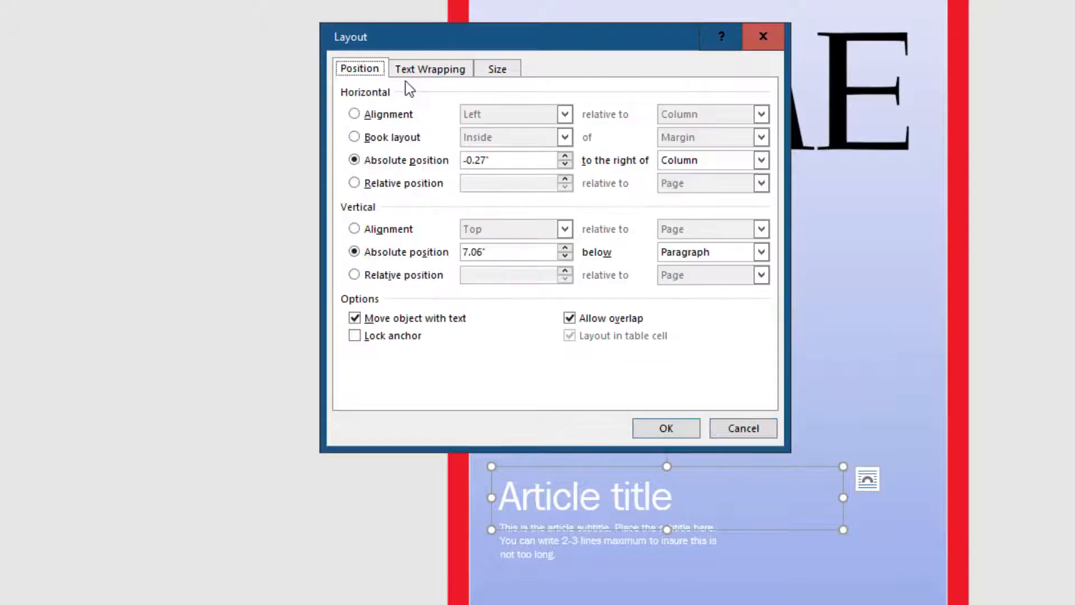
left_click(450, 72)
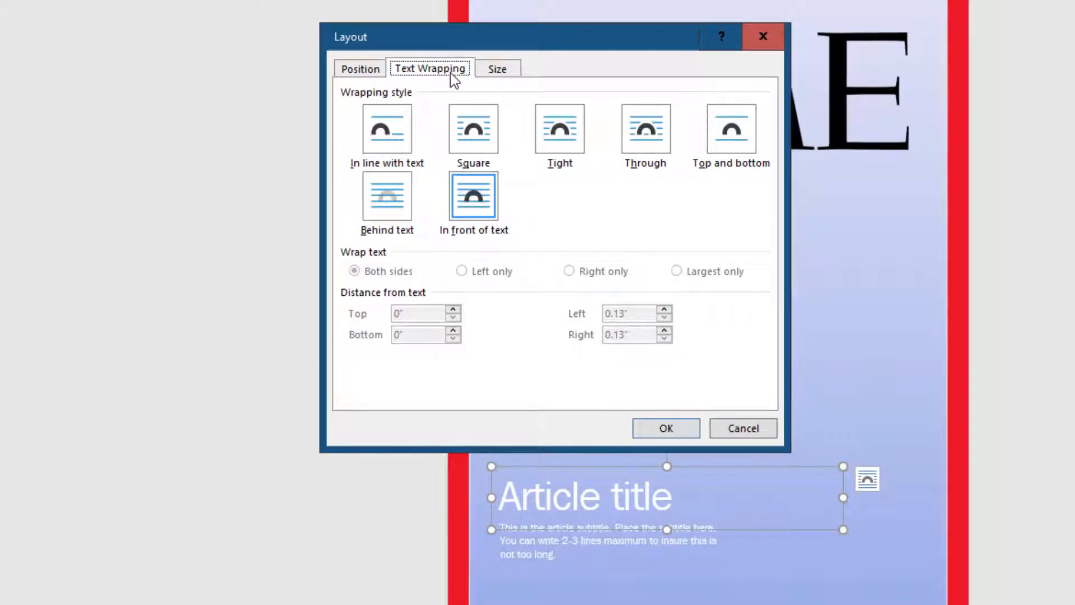
left_click(478, 205)
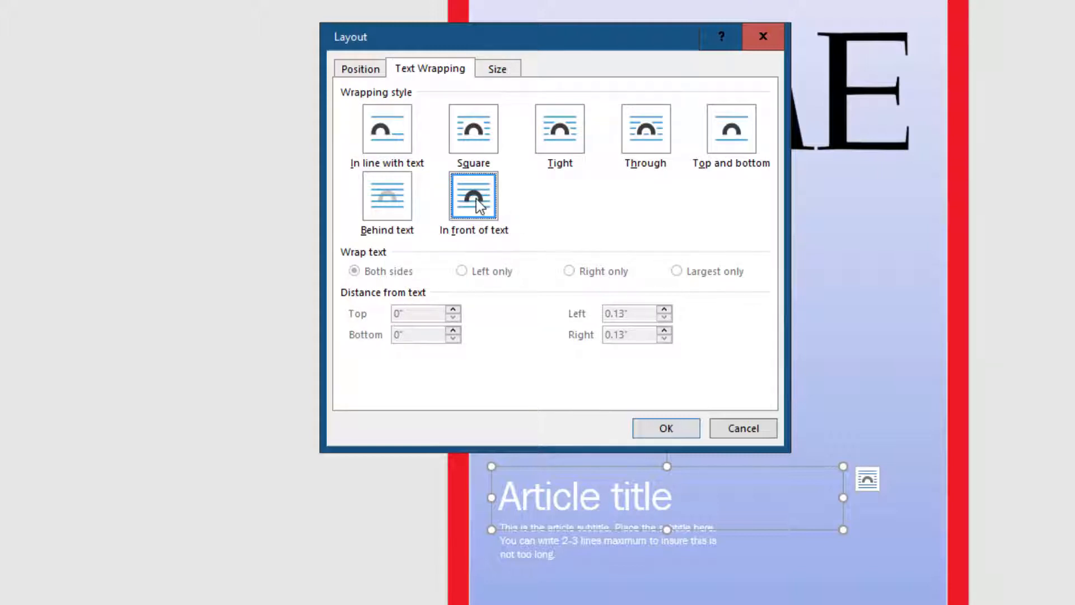
left_click(360, 70)
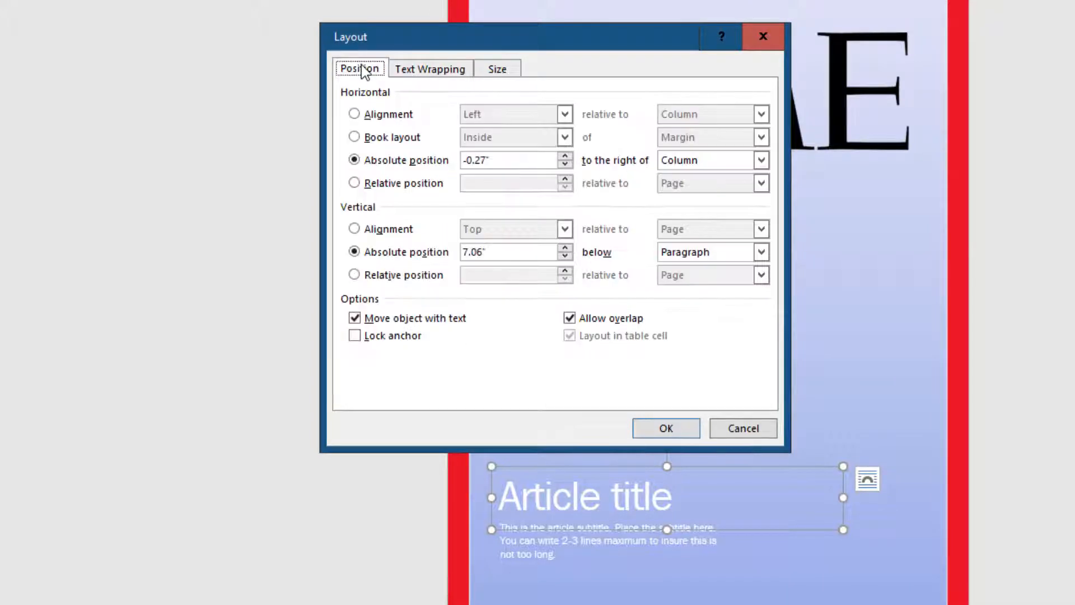
left_click(762, 160)
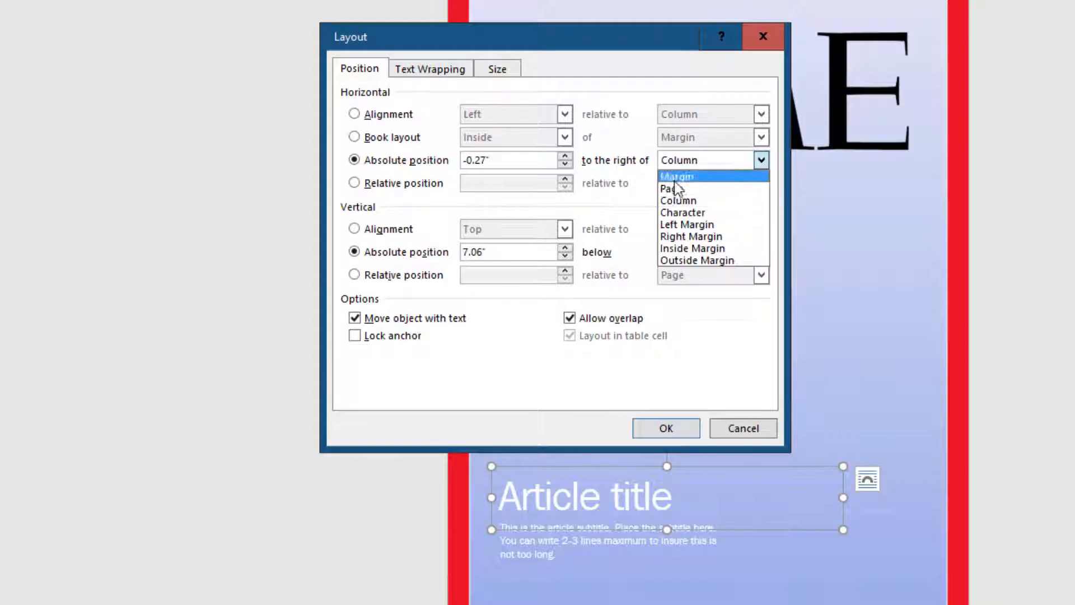
left_click(678, 184)
left_click(703, 249)
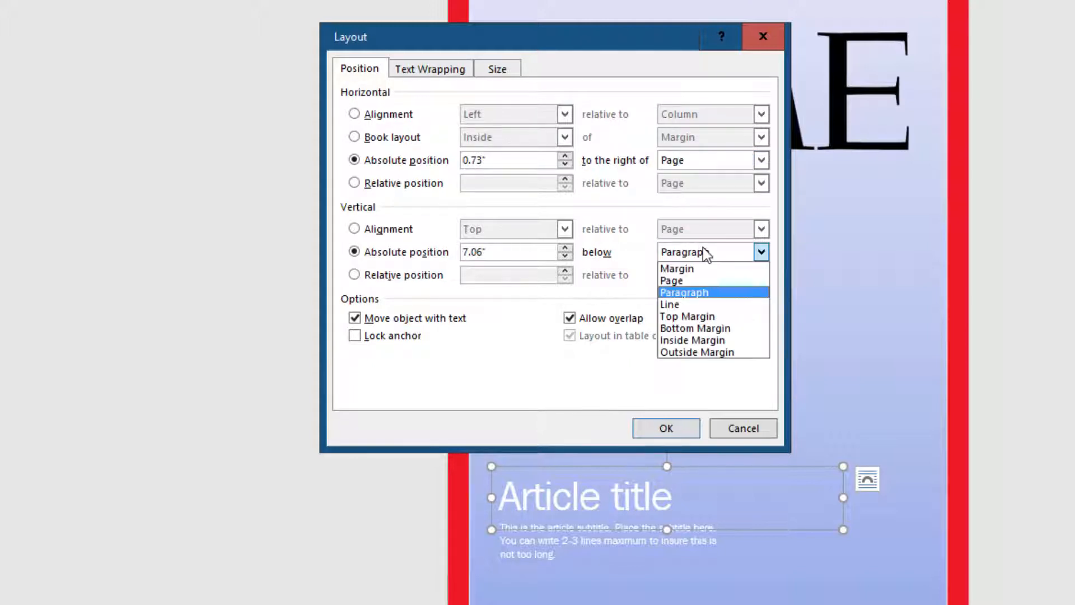
left_click(687, 281)
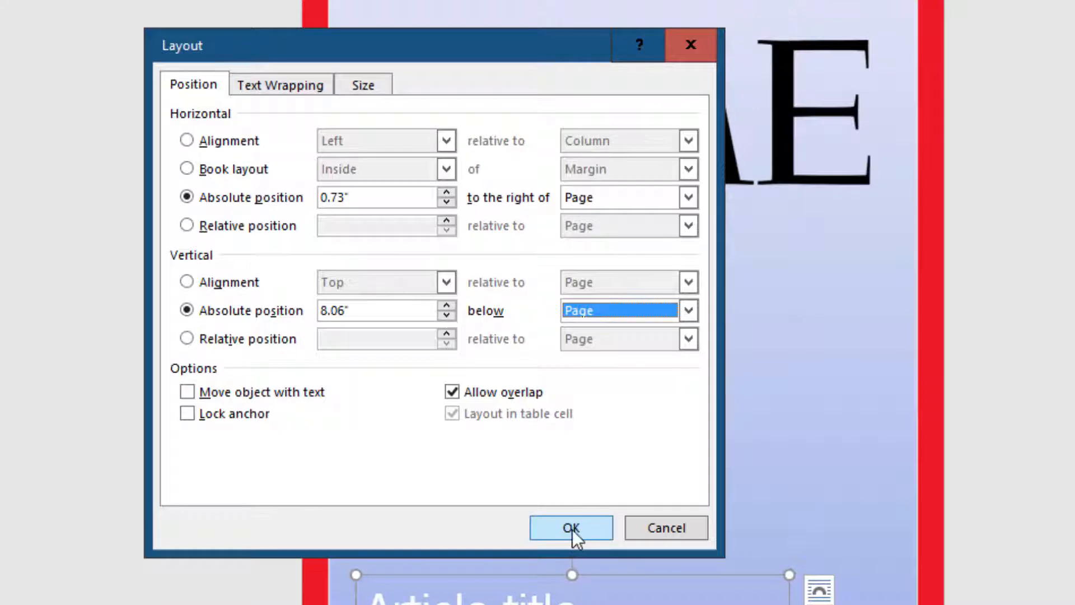
left_click(267, 87)
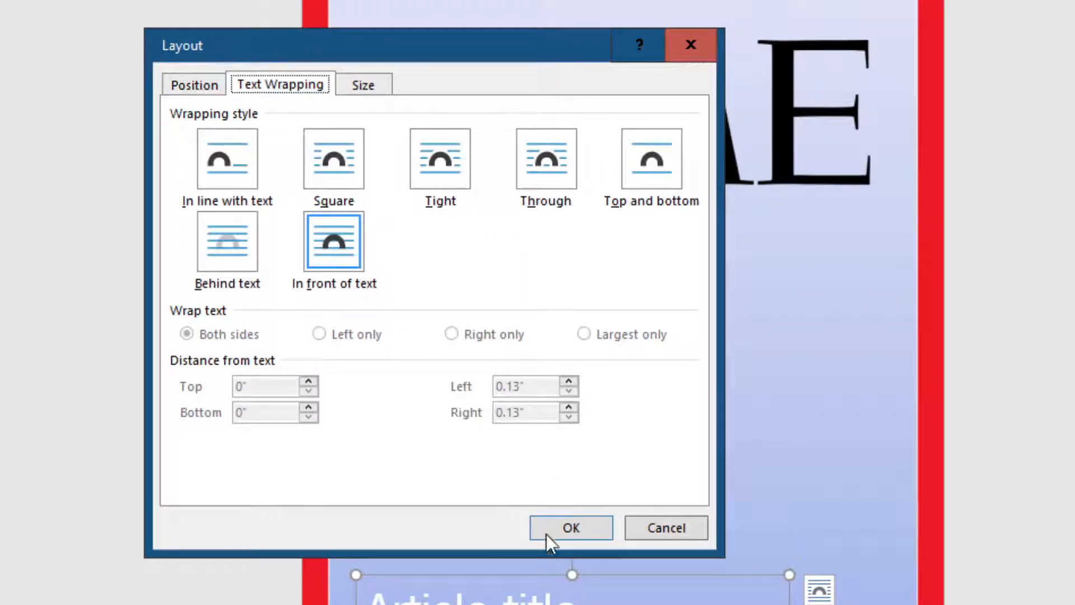
left_click(570, 528)
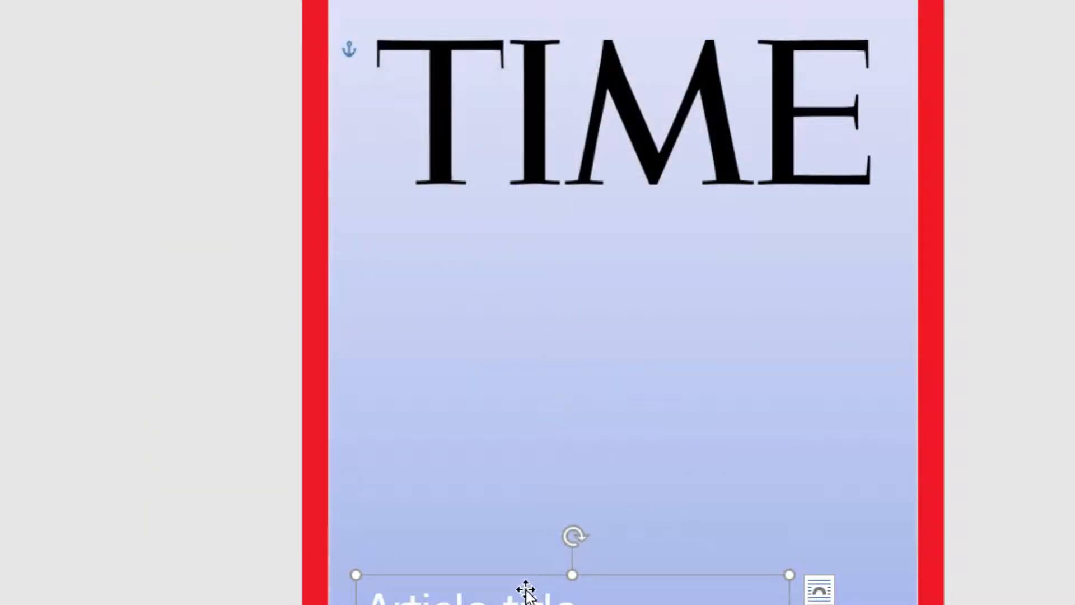
double_click(540, 601)
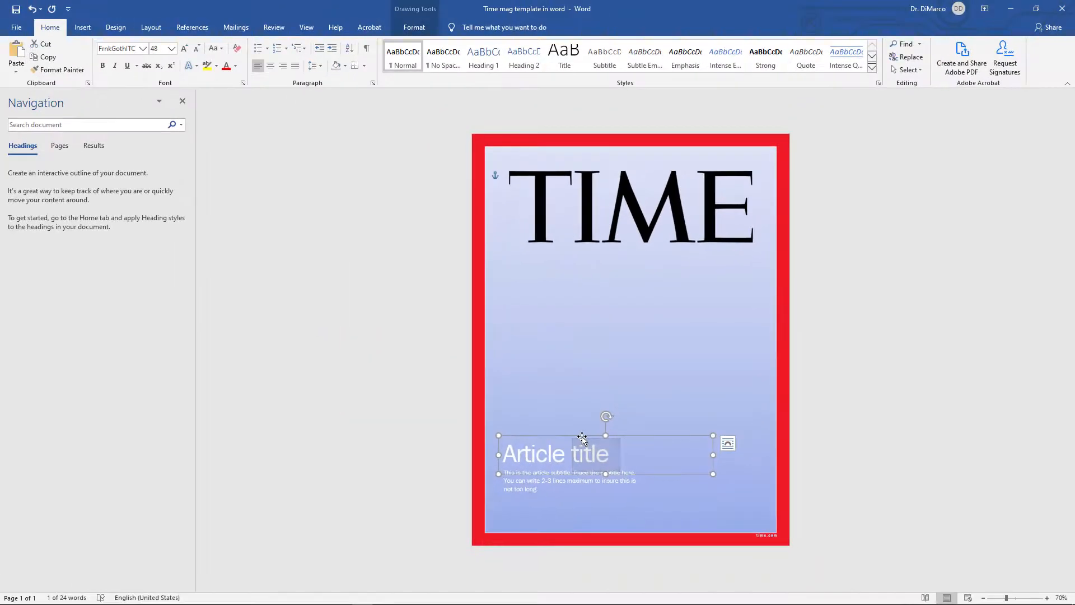
mouse_move(582, 438)
left_mouse_down()
mouse_move(588, 388)
mouse_move(616, 348)
mouse_move(594, 424)
mouse_move(583, 427)
left_mouse_up()
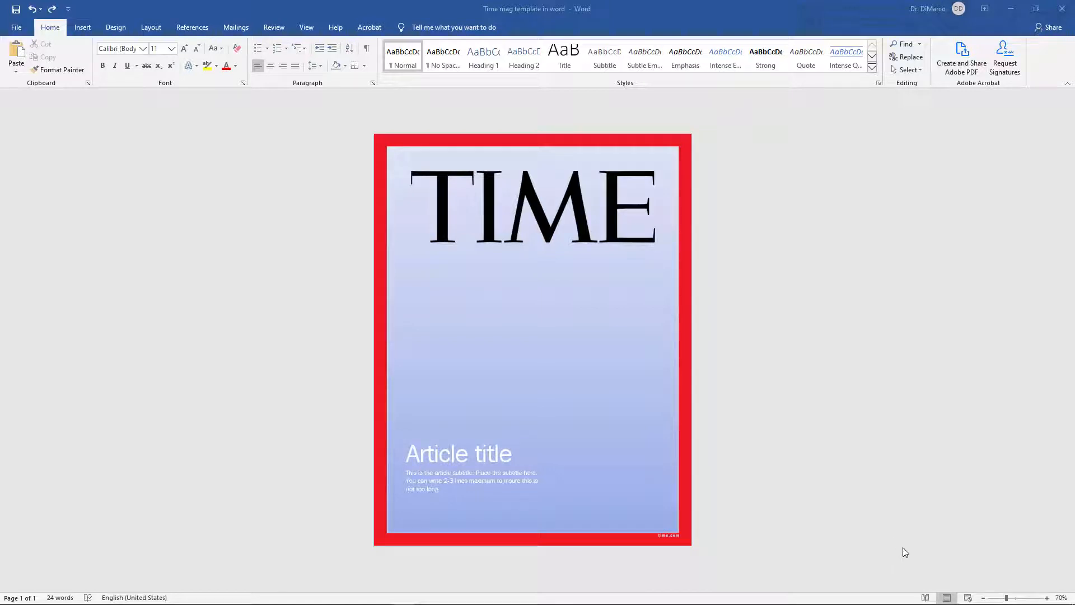
Step: Insert the picture Michelle_Obama_at_the_DNC_July_2016 from the Time magazine cover folder onto the cover
left_click(83, 28)
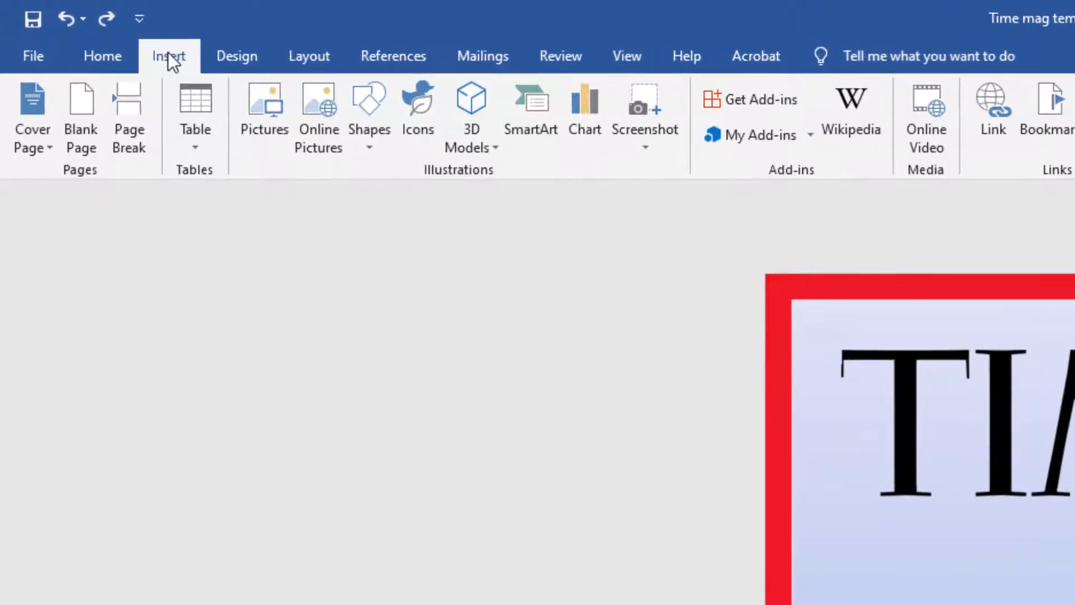
left_click(275, 119)
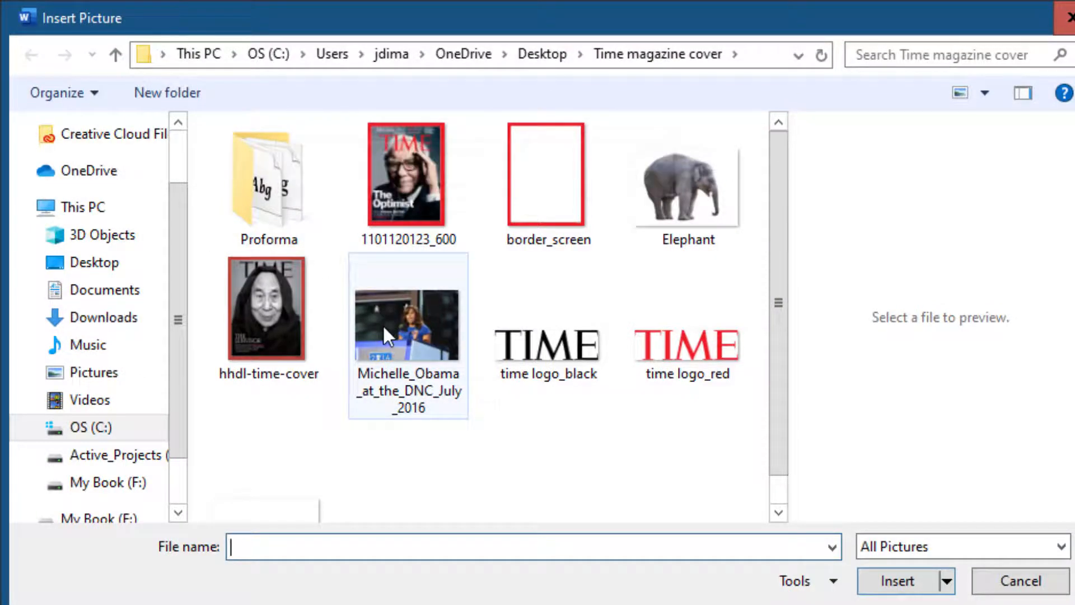
mouse_move(466, 25)
left_mouse_down()
mouse_move(467, 200)
mouse_move(488, 29)
mouse_move(473, 39)
left_mouse_up()
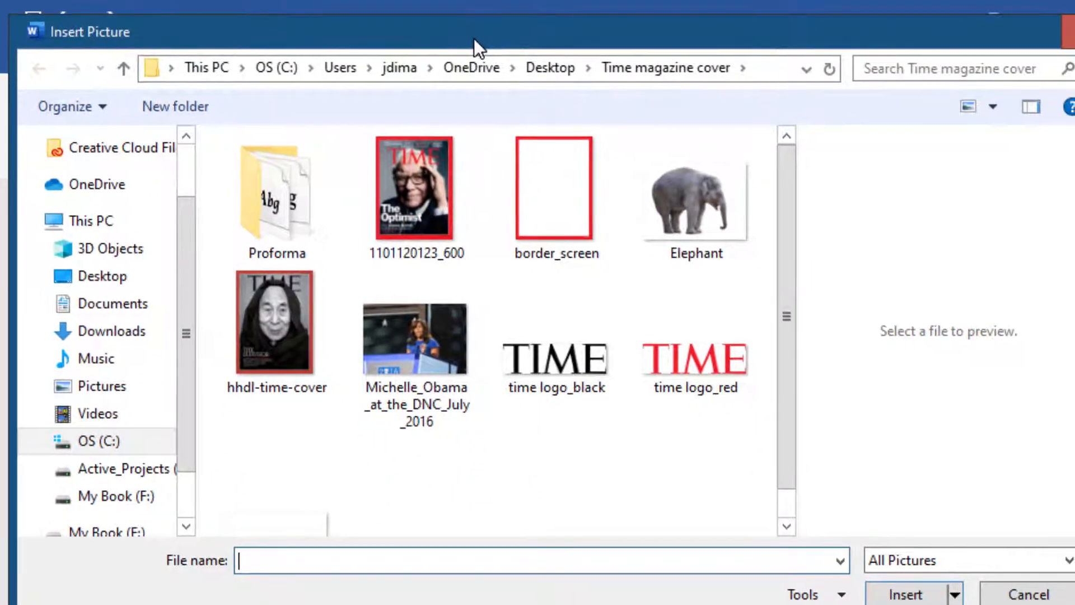
left_click(424, 367)
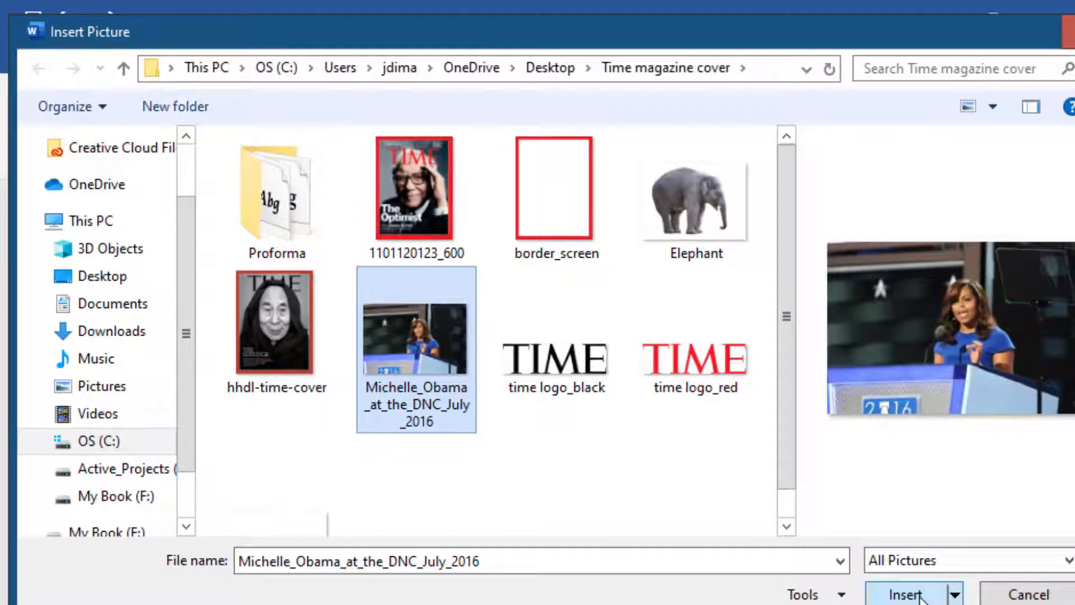
left_click(919, 596)
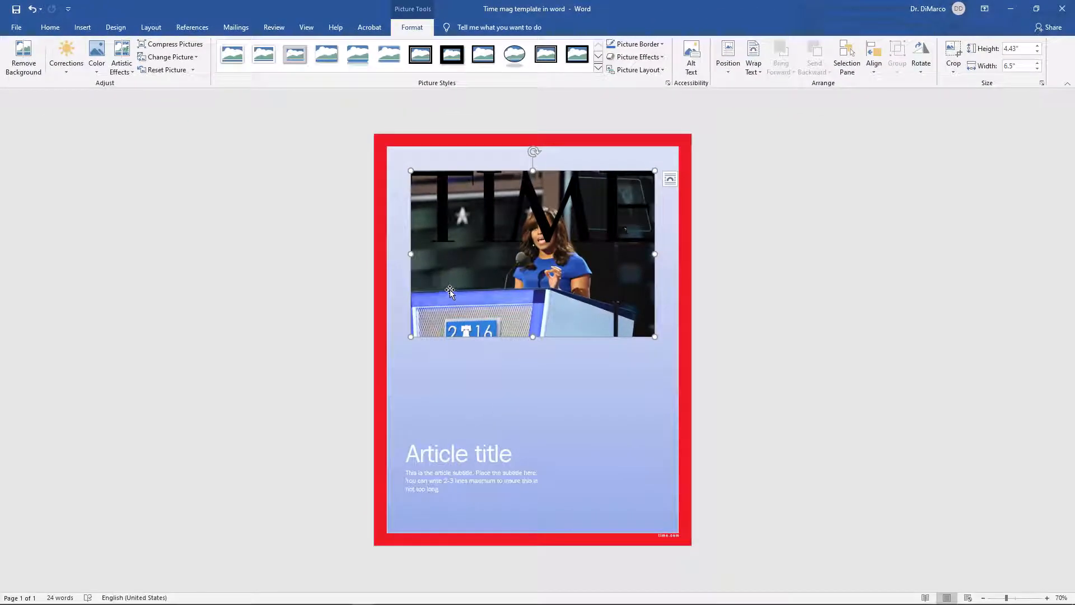
Step: Move the red border frame rightward across the page, about halfway
right_click(450, 290)
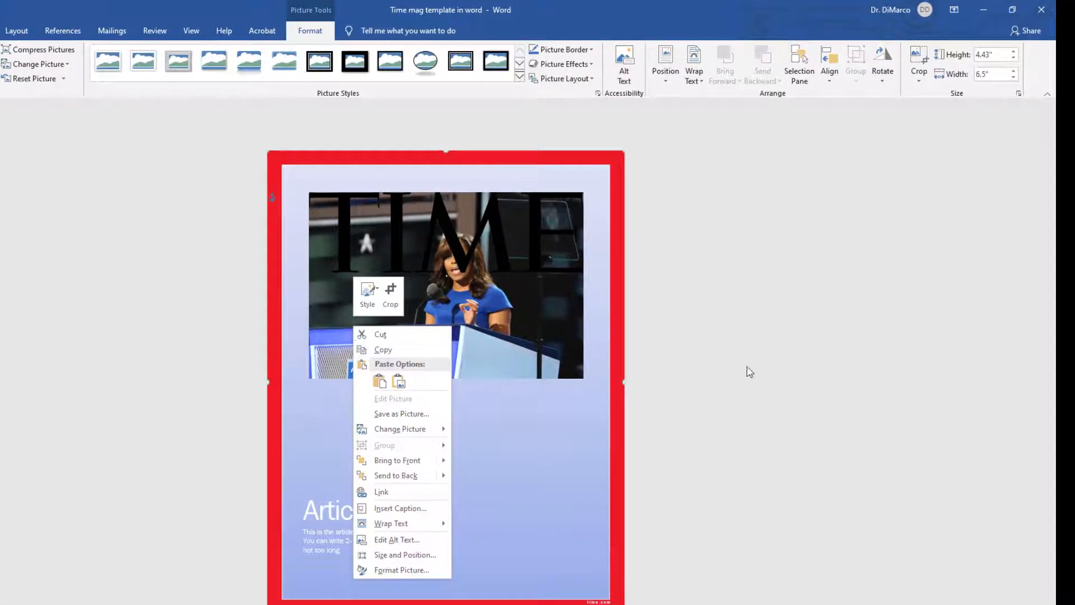
left_click(712, 365)
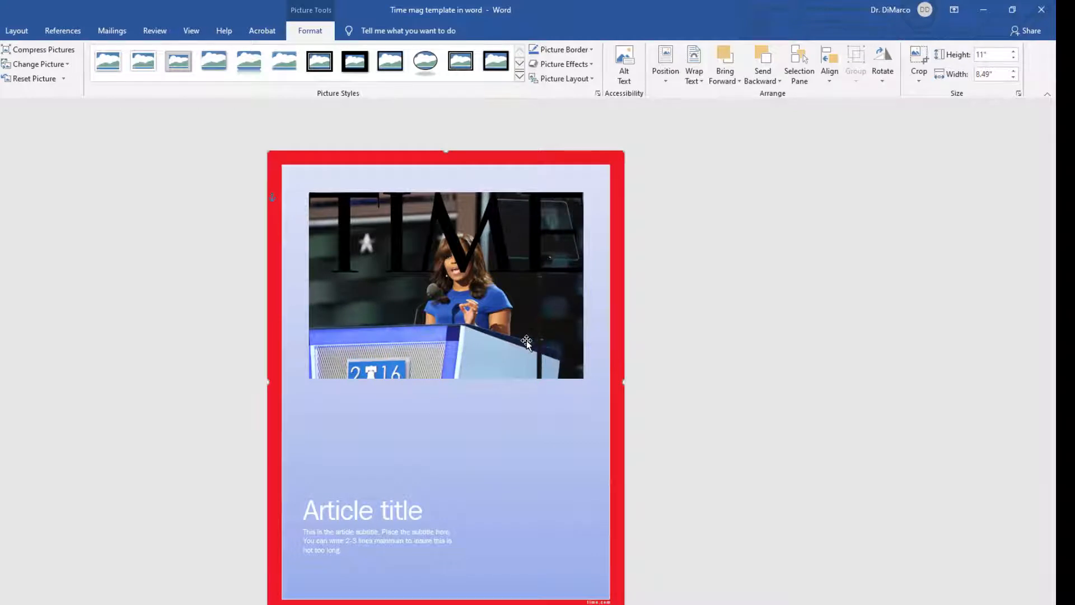
left_click_drag(526, 342, 775, 364)
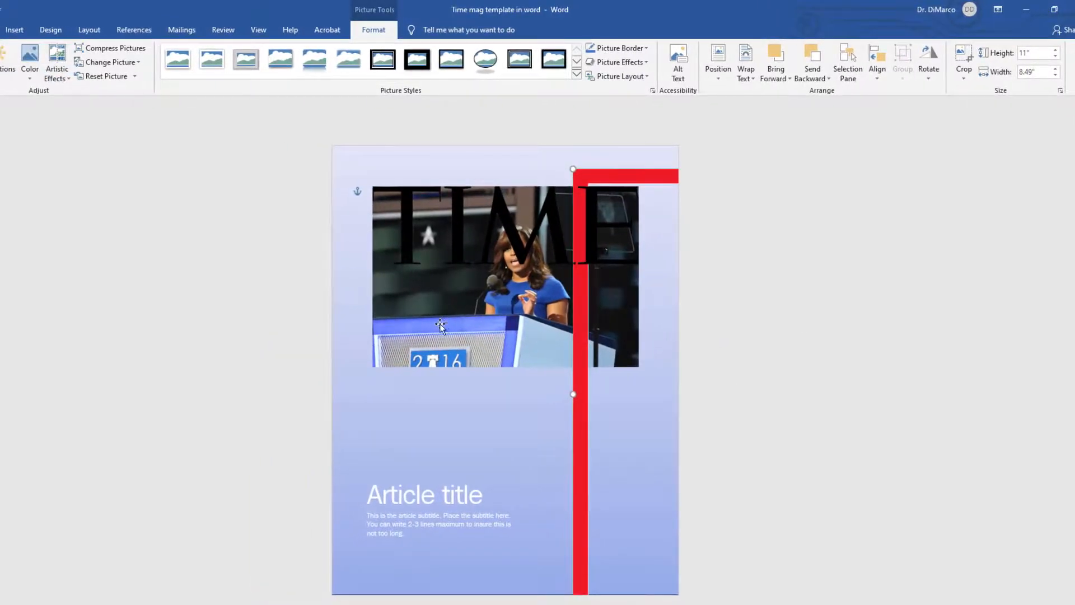
Step: Set the photo's layout to In front of text, with horizontal and vertical positions measured relative to the Page
left_click(440, 326)
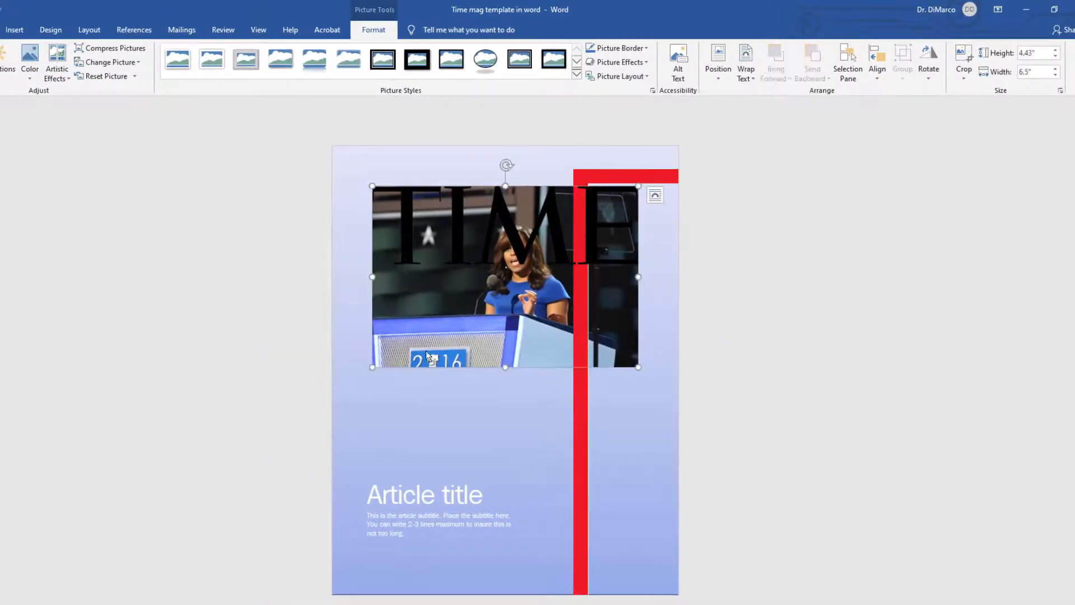
left_click_drag(415, 341, 412, 342)
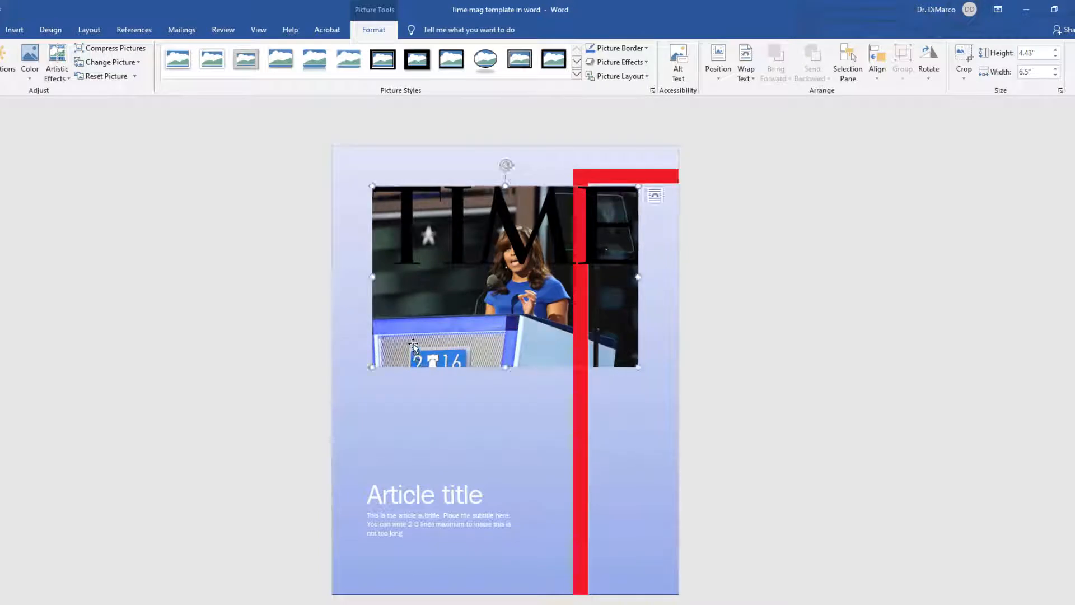
right_click(412, 342)
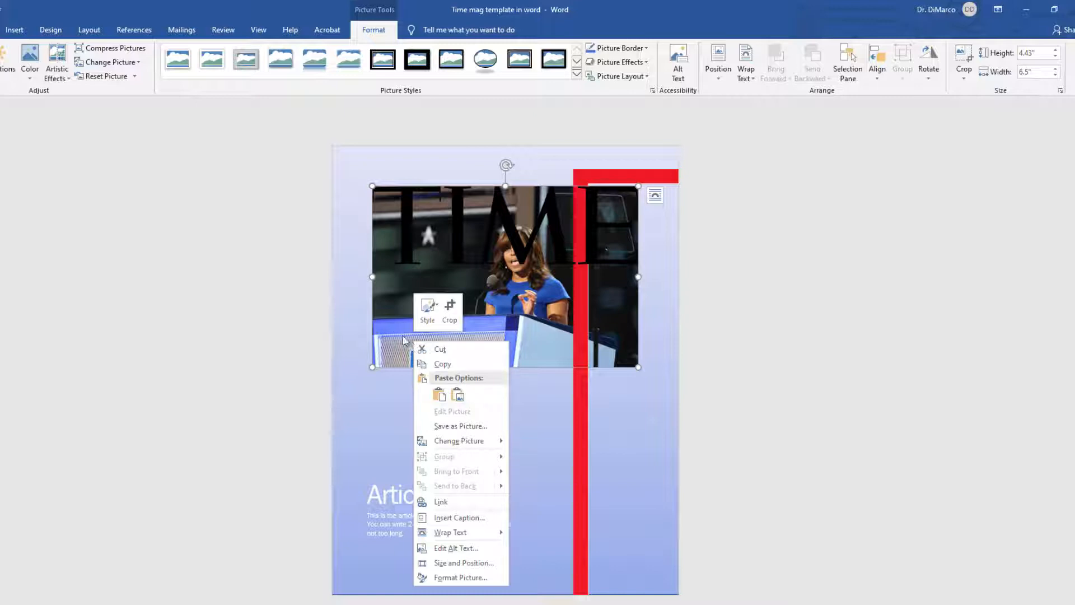
mouse_move(475, 533)
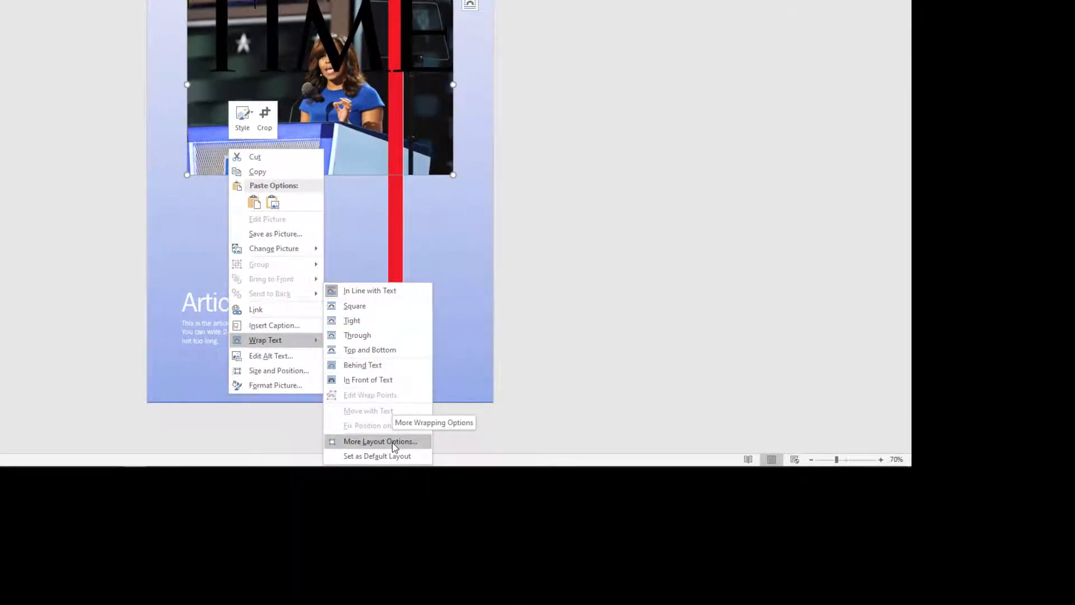
left_click(380, 442)
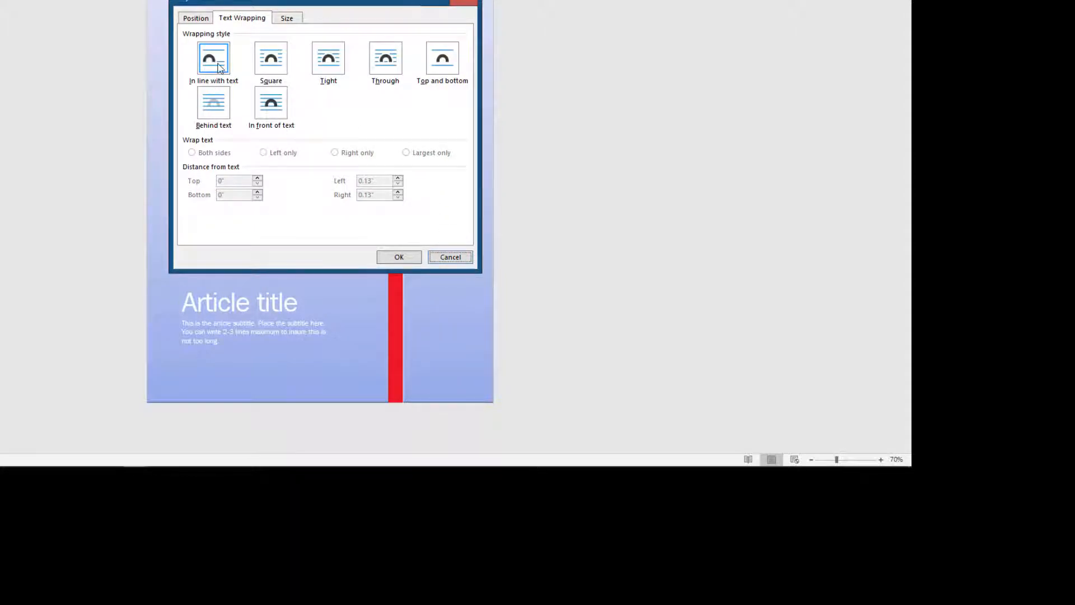
left_click(272, 106)
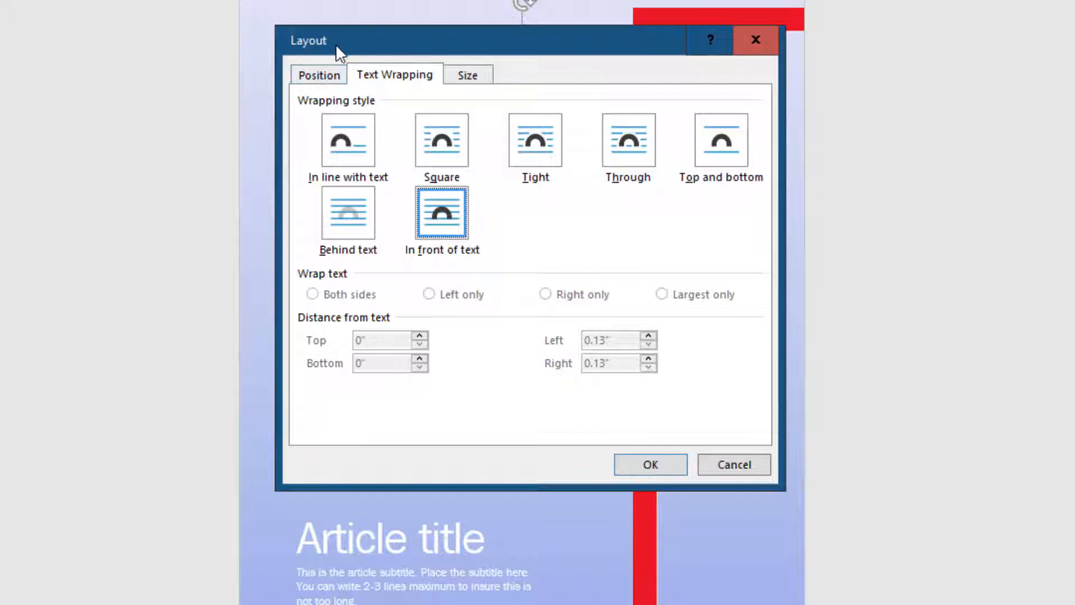
left_click(321, 77)
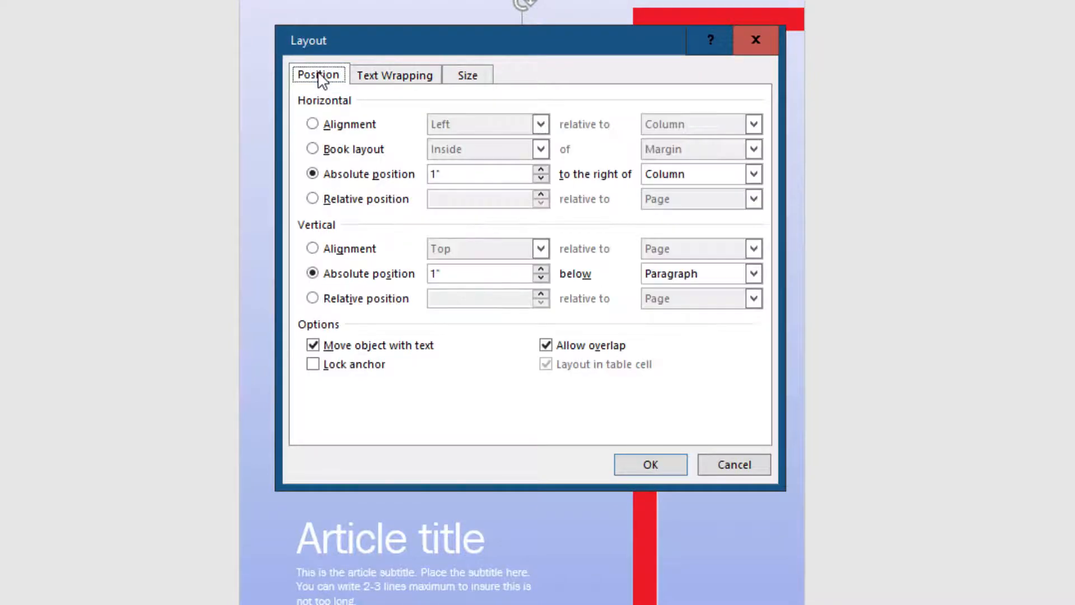
left_click(753, 176)
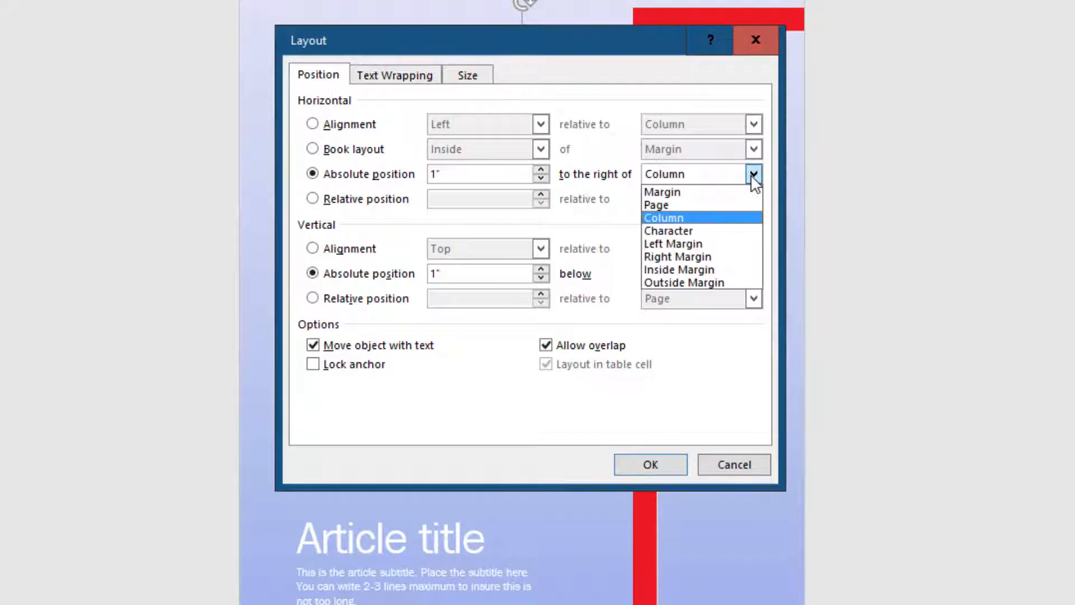
left_click(680, 205)
left_click(753, 274)
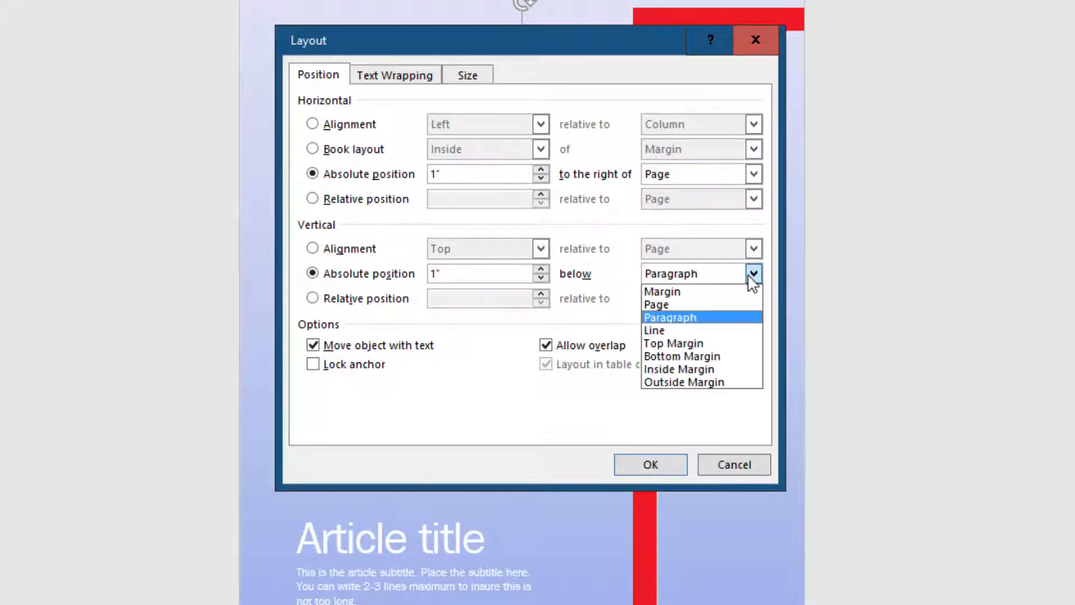
left_click(676, 306)
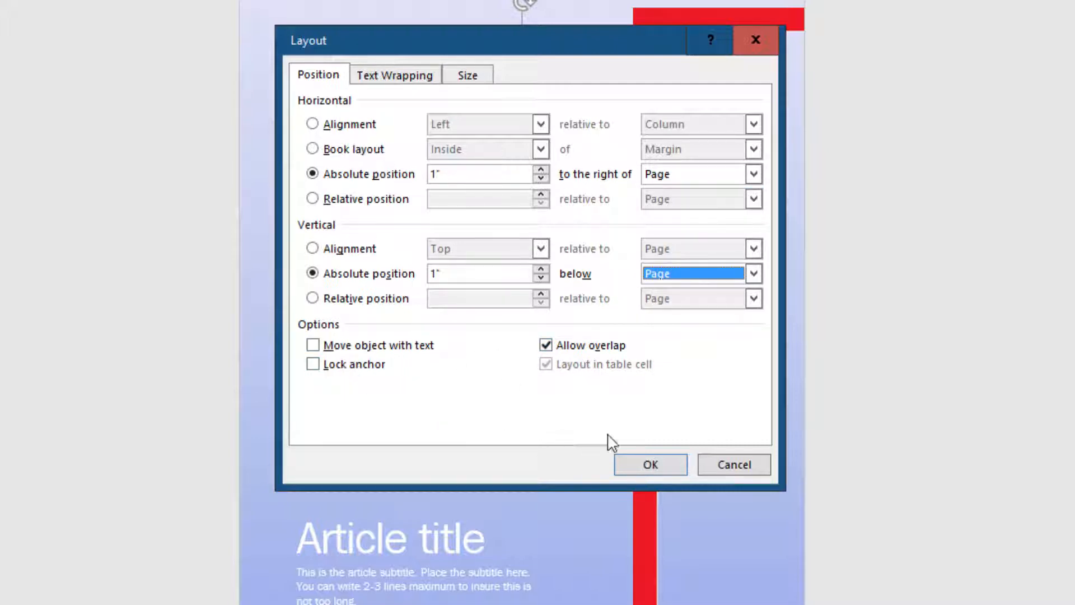
left_click(645, 468)
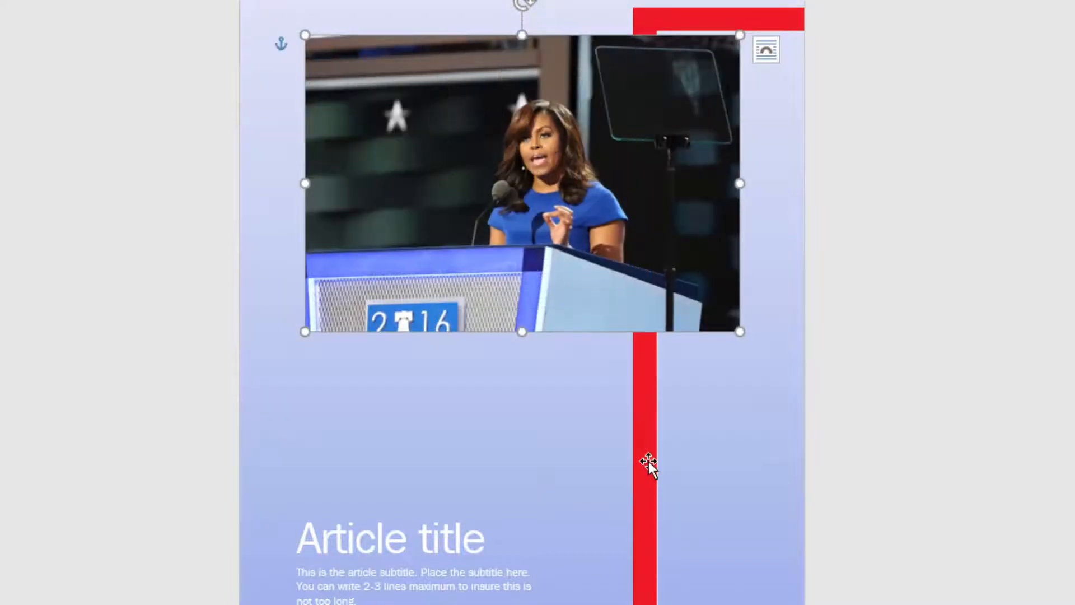
Step: Move and enlarge the photo so it covers the whole cover page
left_click_drag(466, 244, 519, 336)
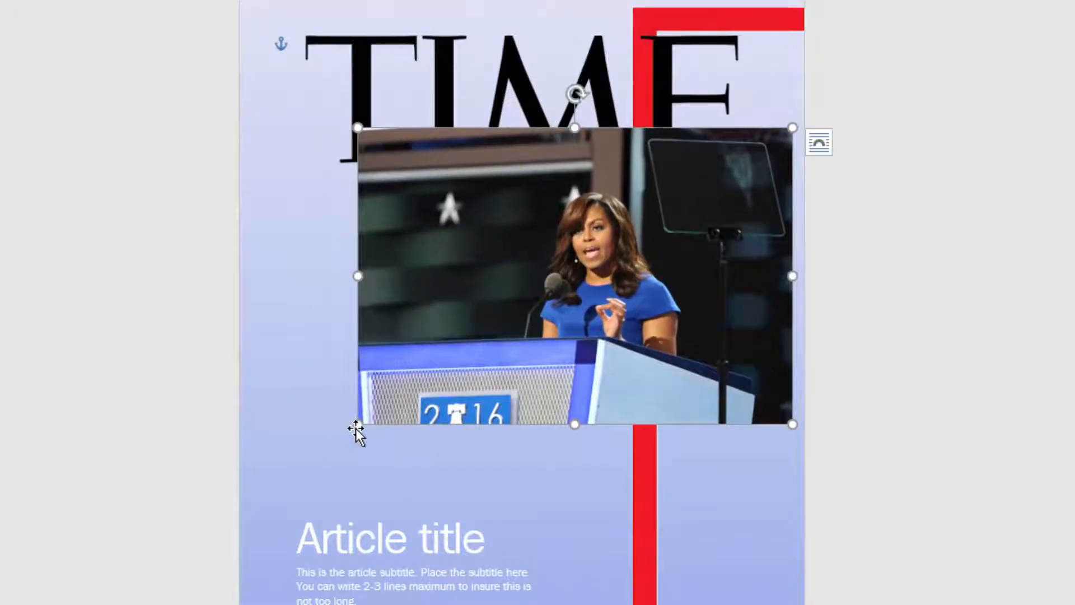
left_click_drag(356, 427, 90, 574)
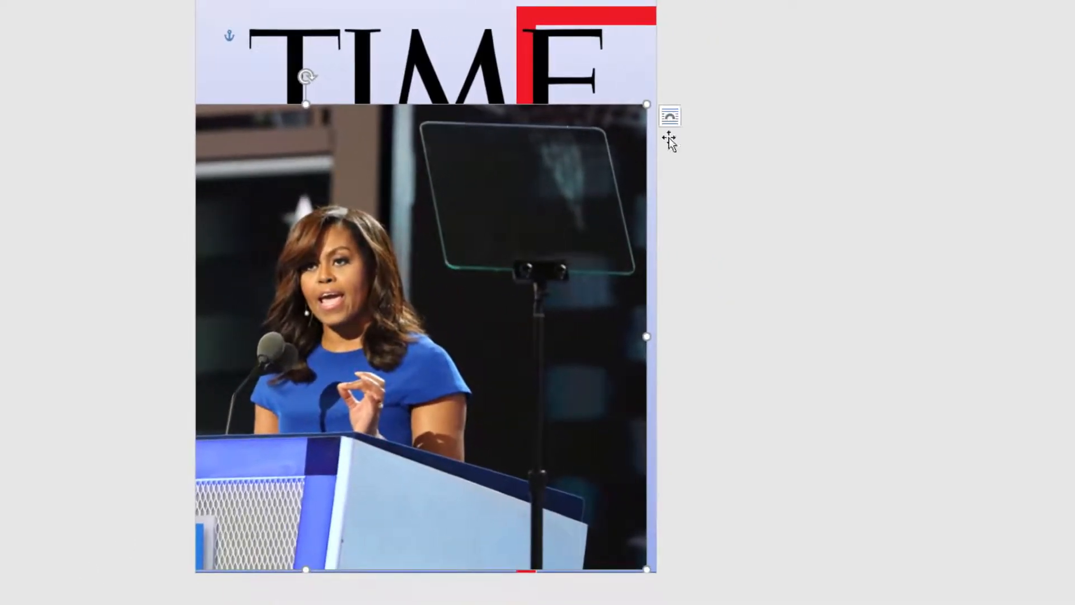
left_click_drag(664, 87, 856, 0)
left_click_drag(784, 1, 900, 0)
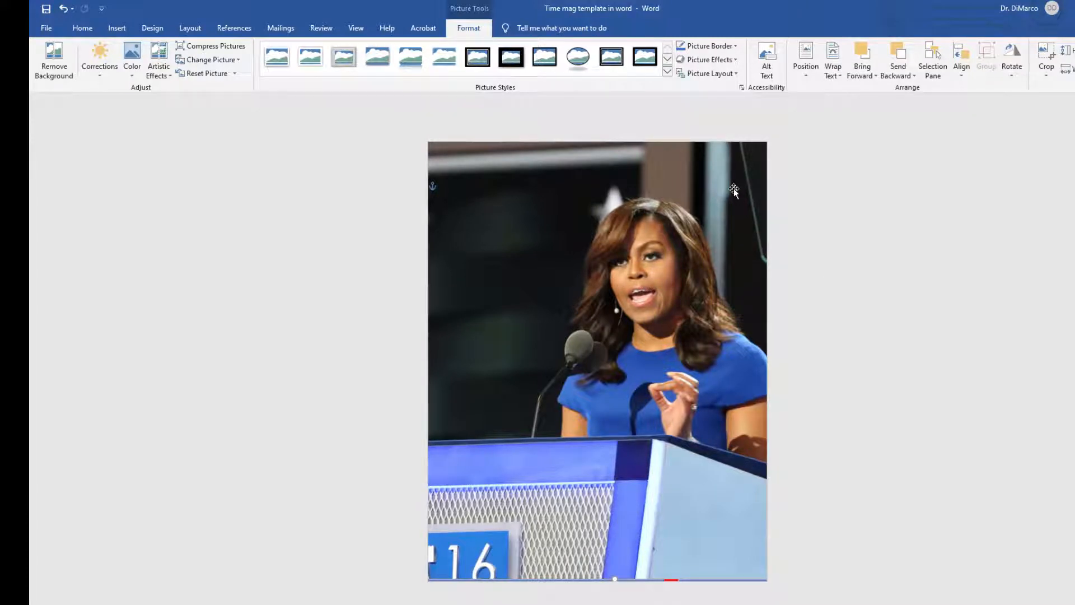
Step: Send the photo to the back so the TIME logo and red border show over it
left_click(804, 74)
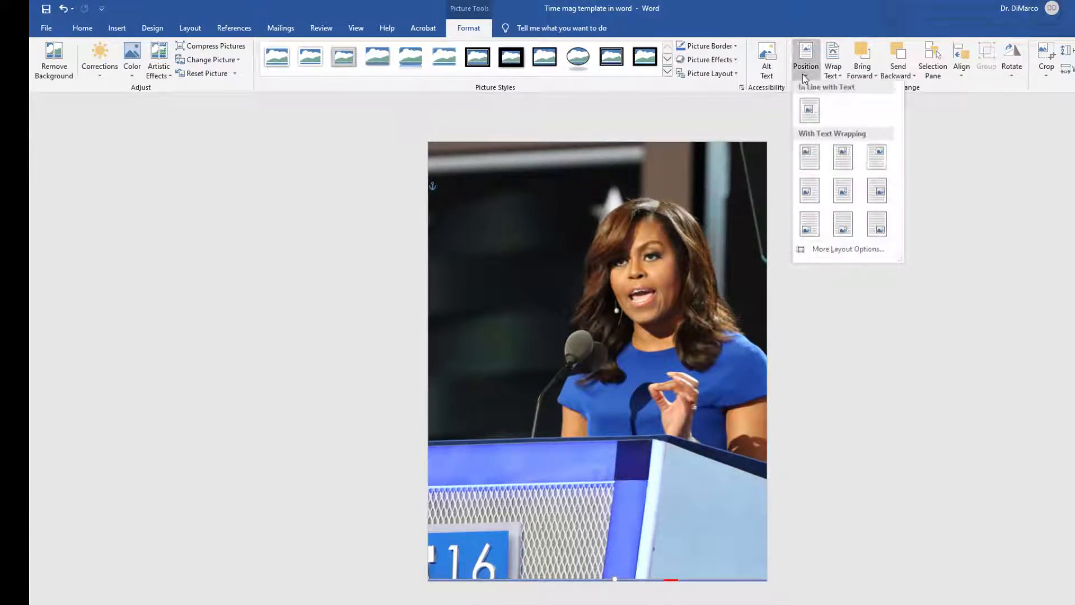
left_click(803, 75)
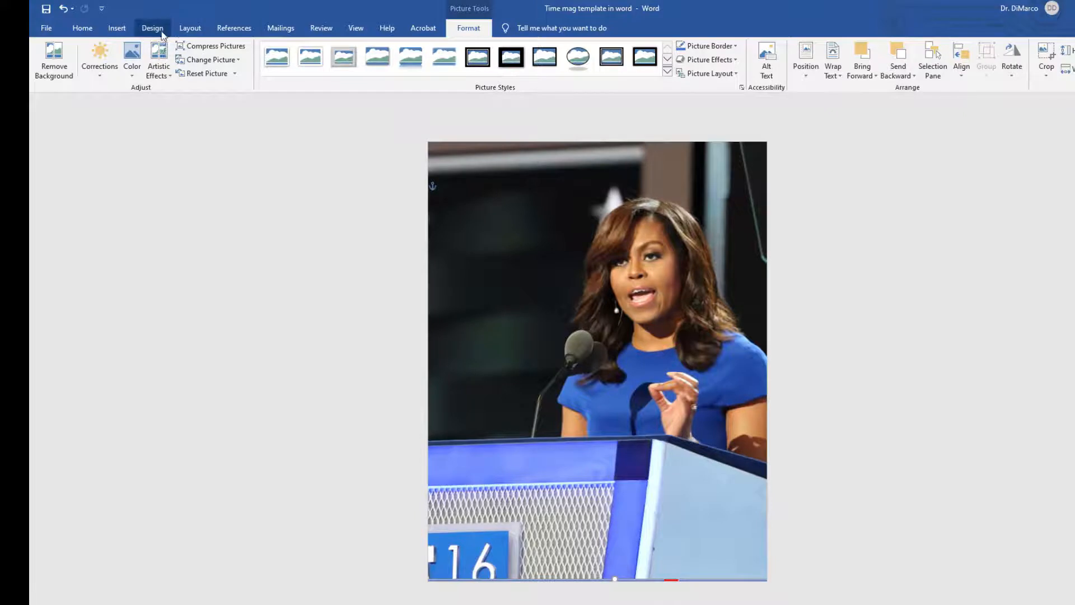
left_click(188, 31)
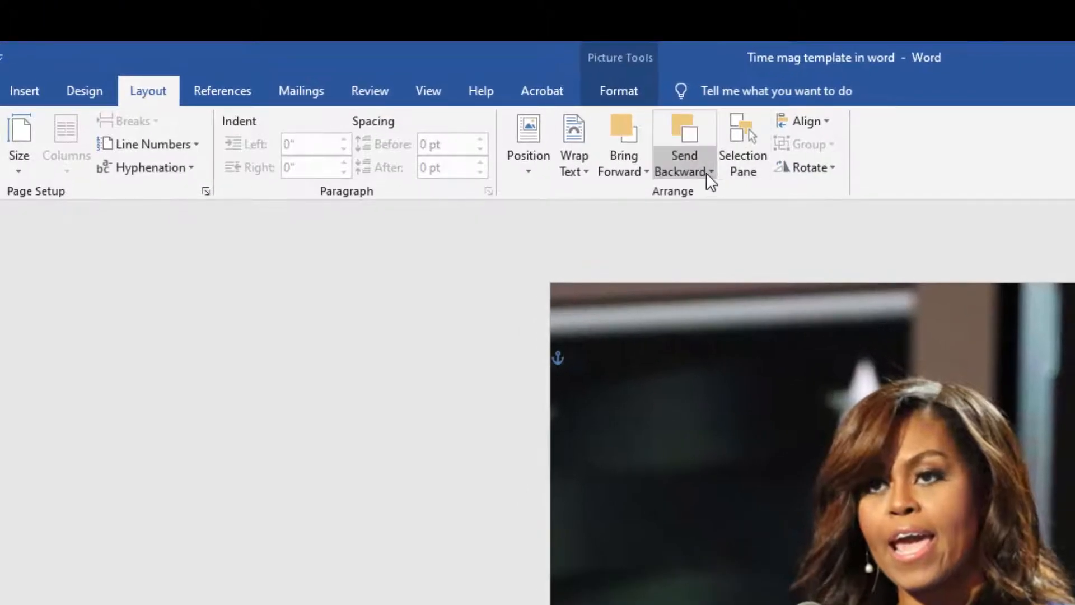
left_click(707, 173)
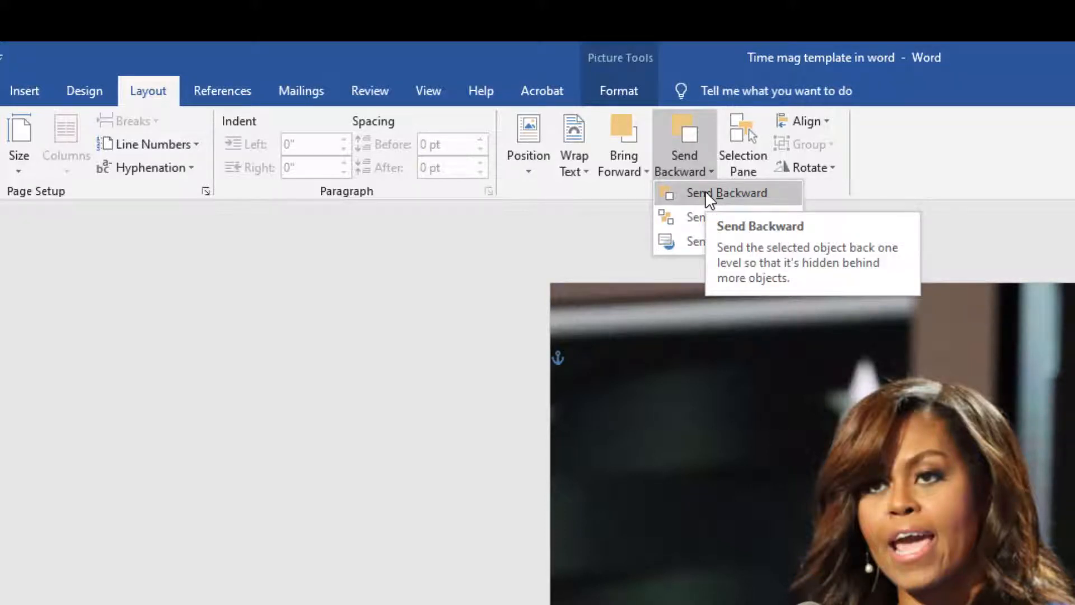
left_click(708, 194)
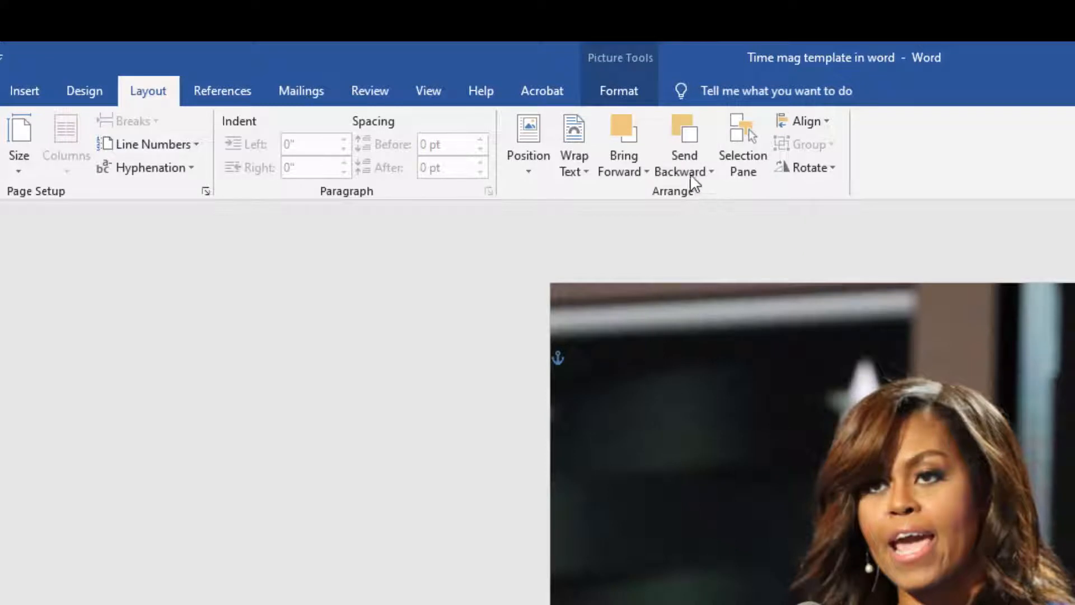
left_click(701, 177)
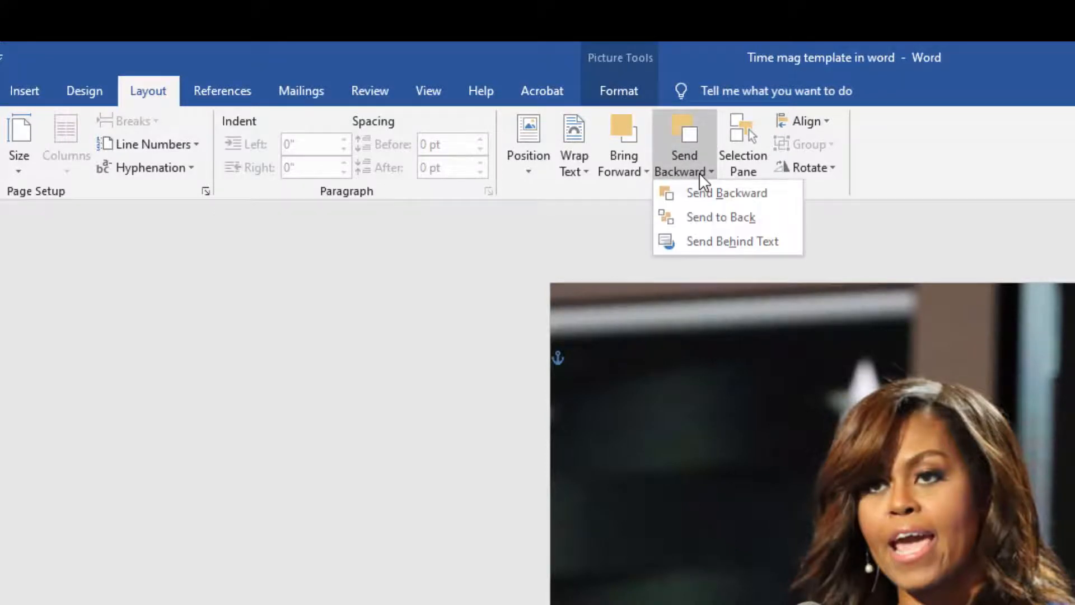
left_click(704, 217)
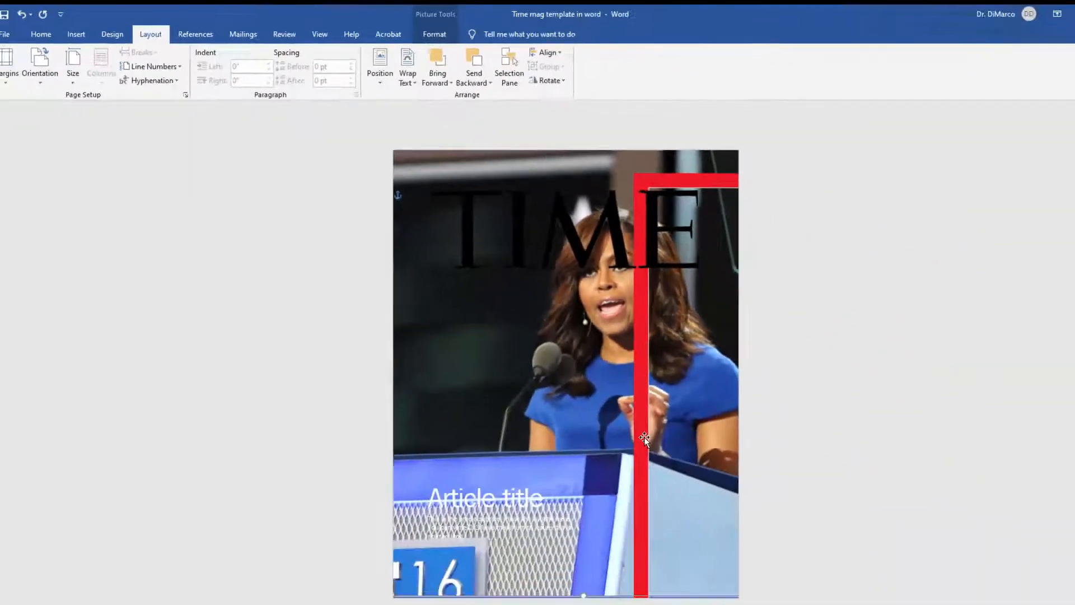
Step: Move the red border frame back so it surrounds the page edges
left_click_drag(604, 399, 367, 374)
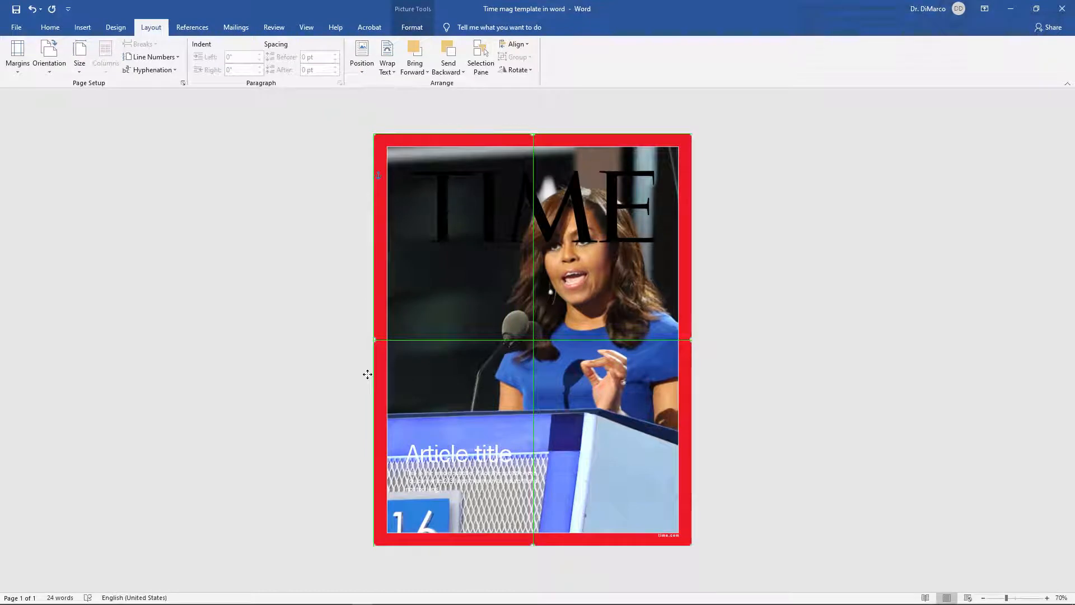
left_click_drag(367, 374, 367, 374)
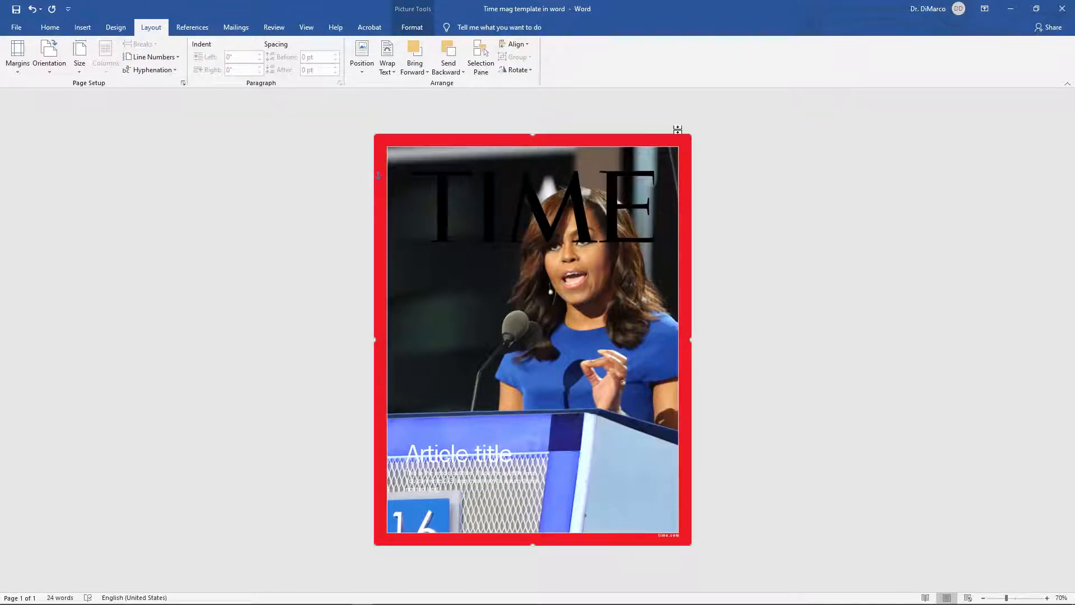
Step: Inspect the TIME logo's placement in front of the photo by selecting it
left_click(579, 214)
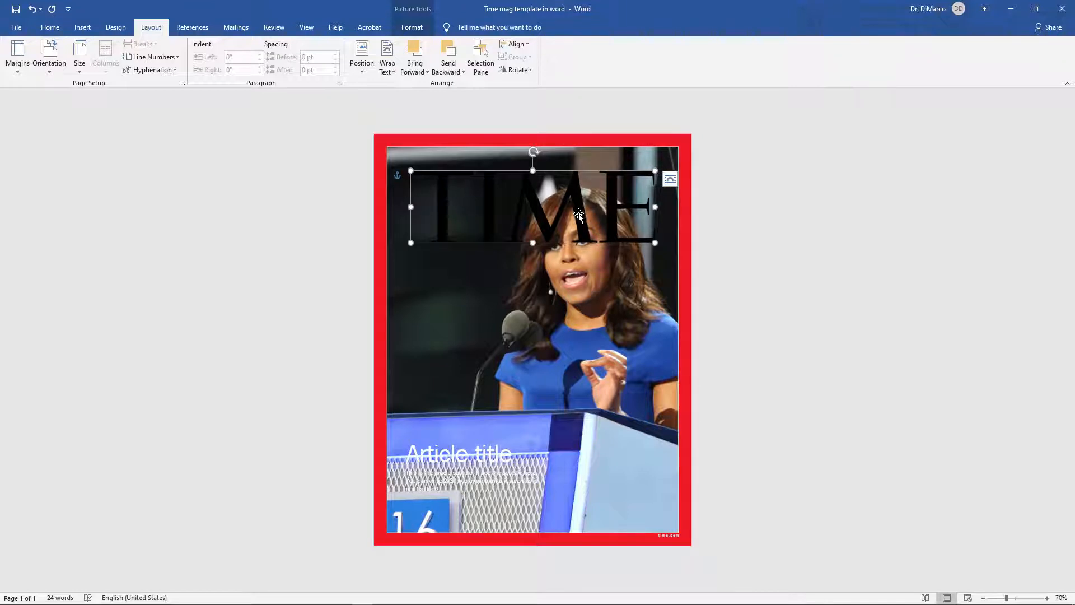
left_click(378, 344)
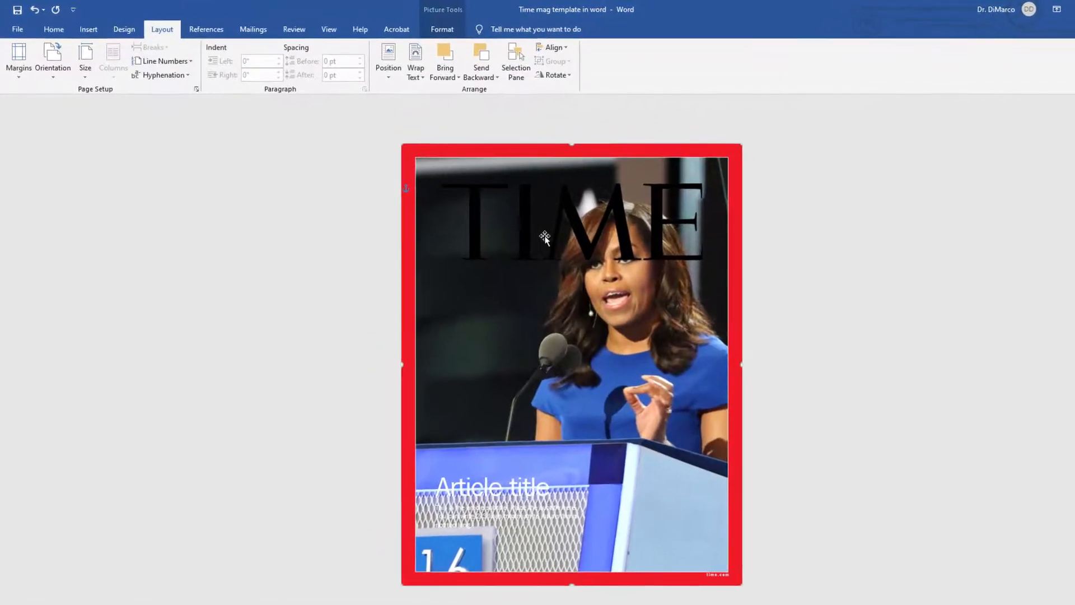
left_click(491, 229)
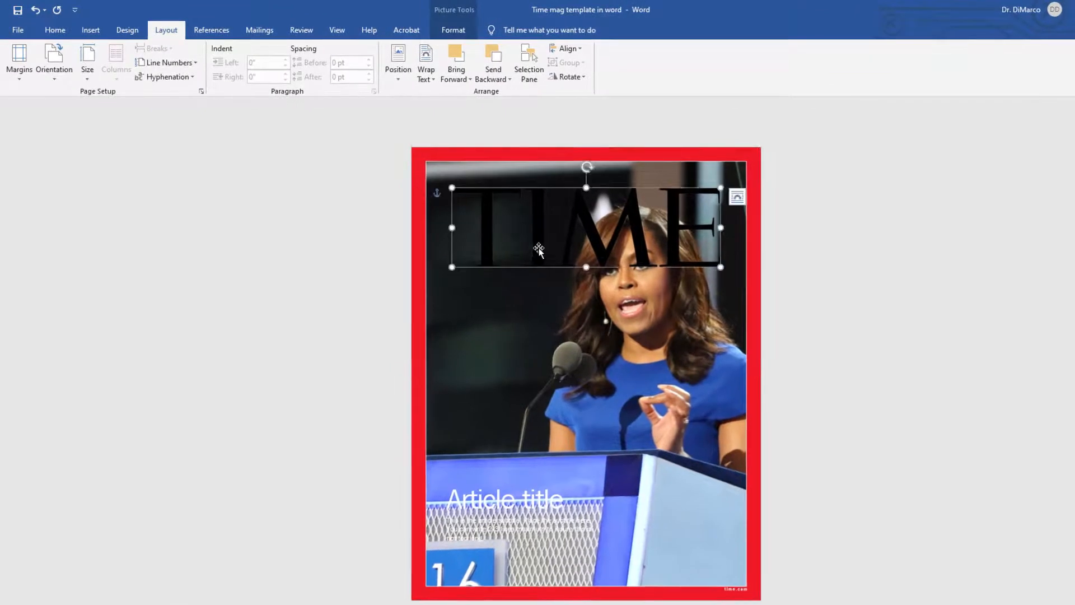
left_click(546, 336)
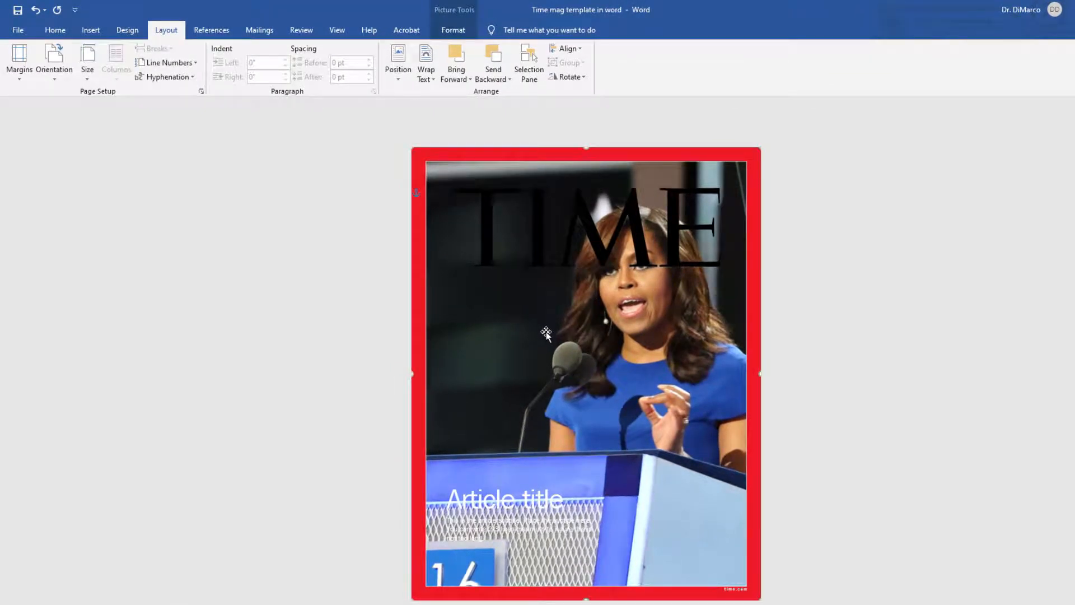
mouse_move(546, 334)
left_mouse_down()
mouse_move(568, 361)
mouse_move(543, 331)
left_mouse_up()
left_click(640, 256)
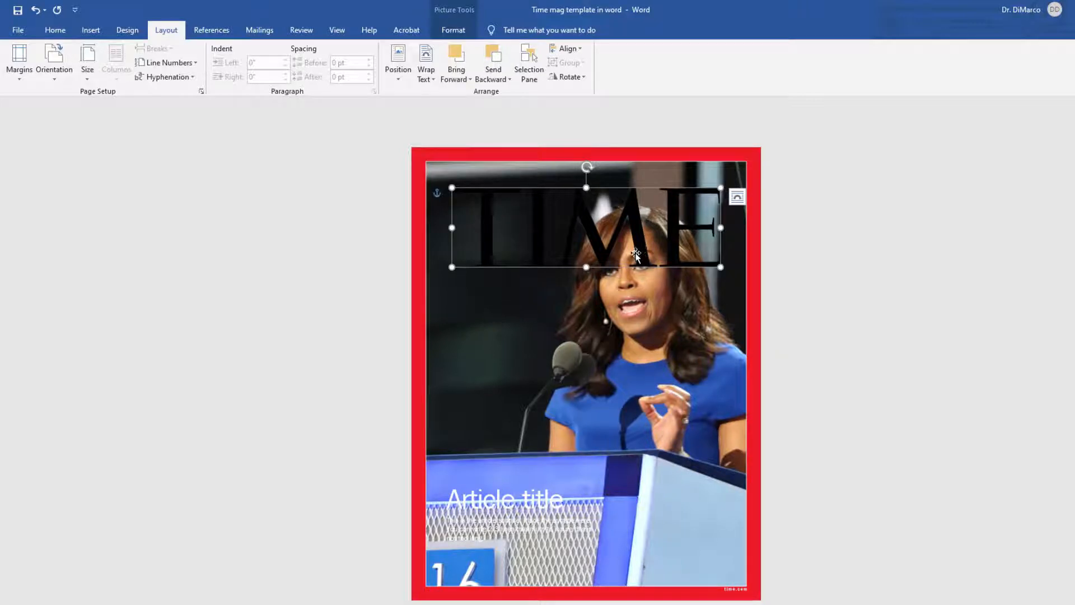
Step: Move the article title and subtitle text boxes up so they sit just above the podium
left_click(545, 499)
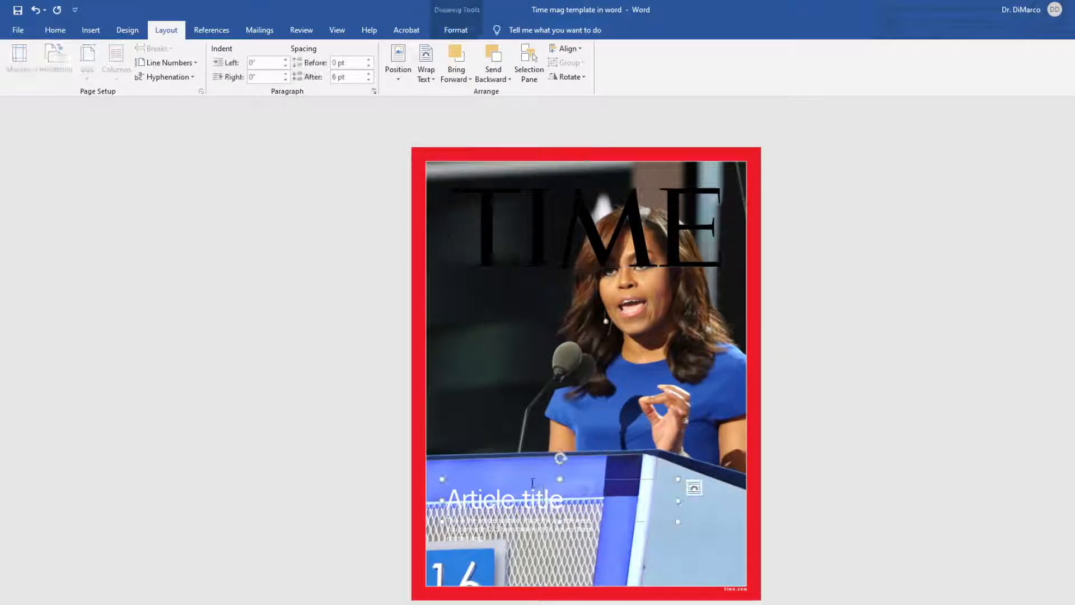
left_click_drag(531, 478, 530, 448)
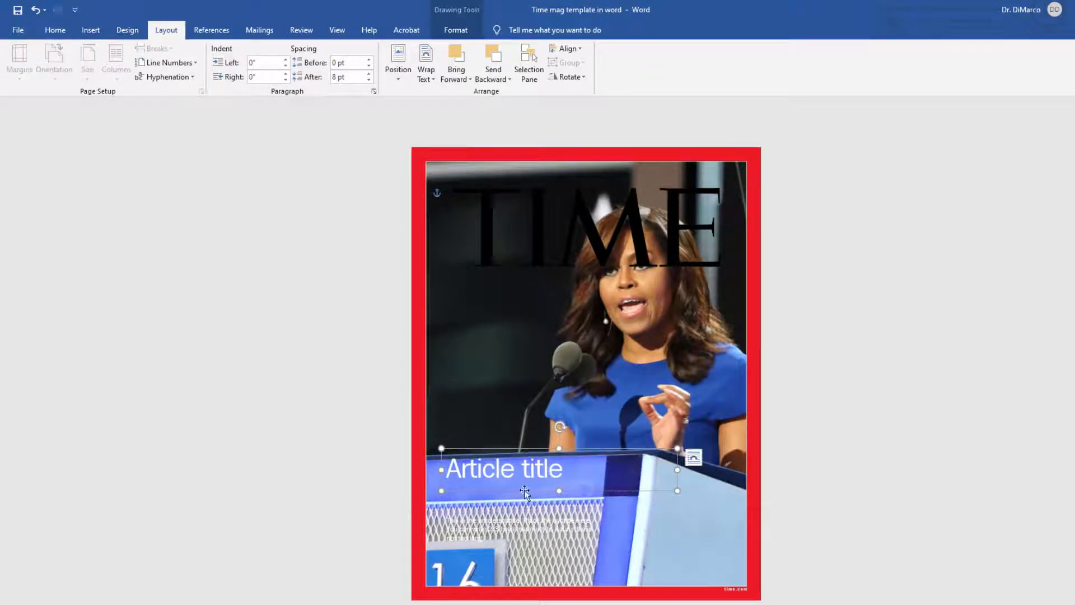
left_click(523, 524)
left_click_drag(529, 512, 528, 441)
left_click(527, 472)
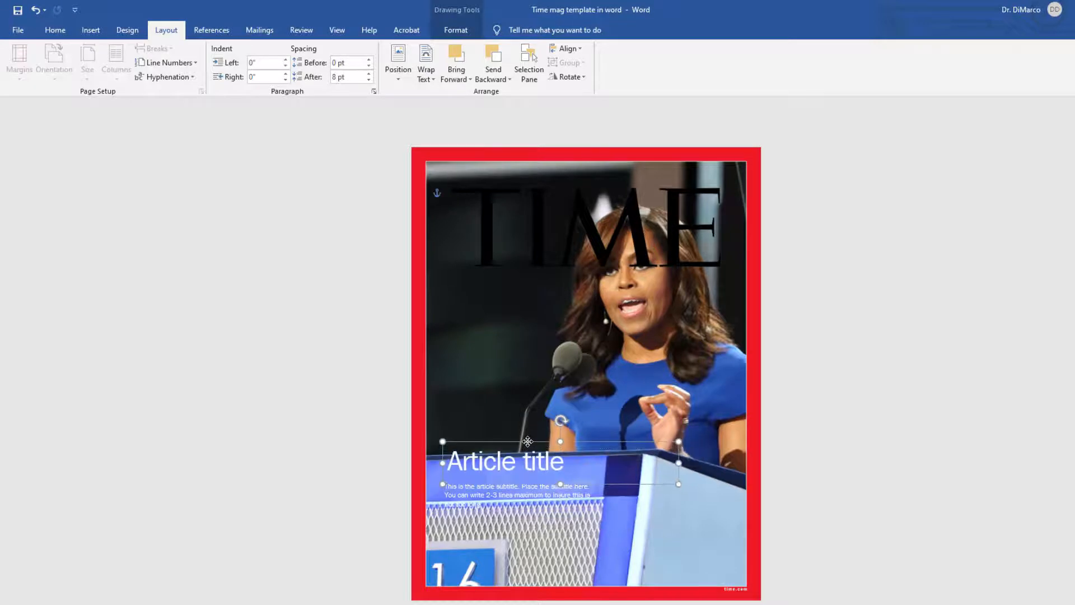
left_click(526, 483)
left_click_drag(526, 483, 527, 471)
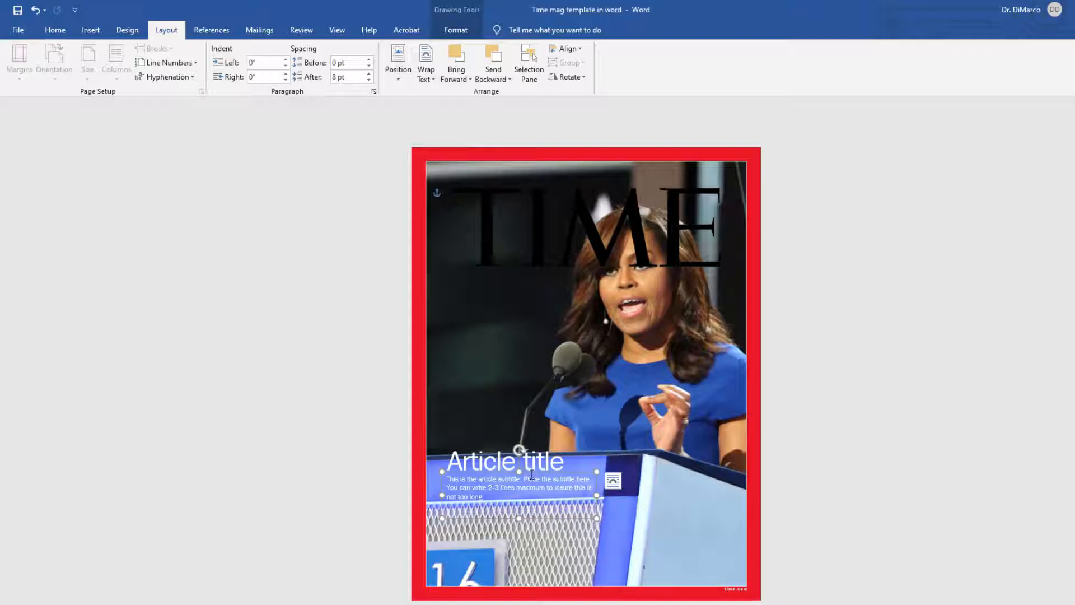
Step: Replace the article title text with "Mrs. president"
left_click(469, 461)
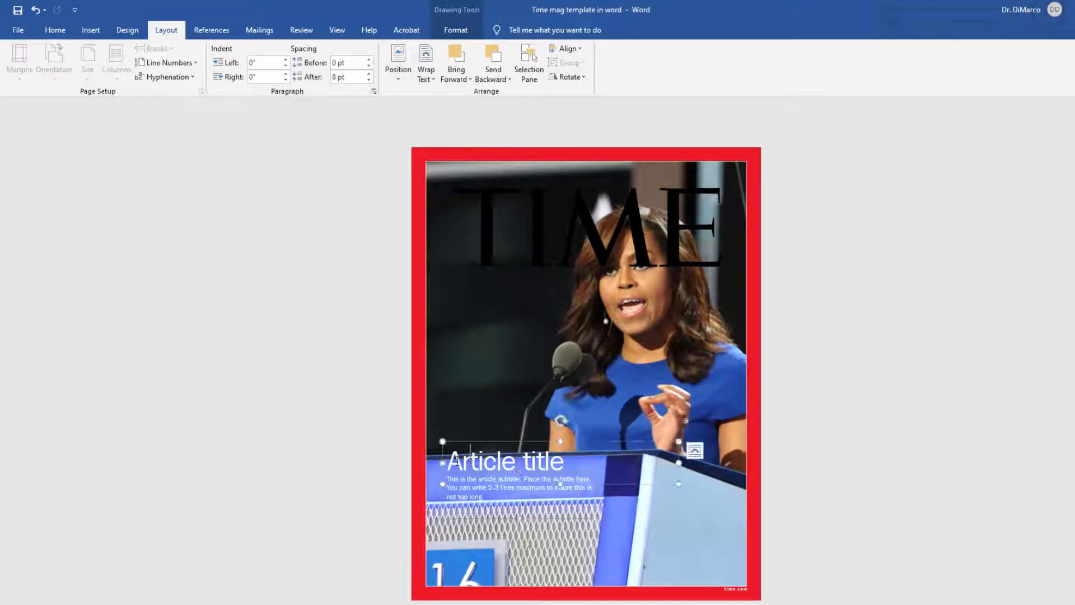
triple_click(572, 459)
type("Mrs")
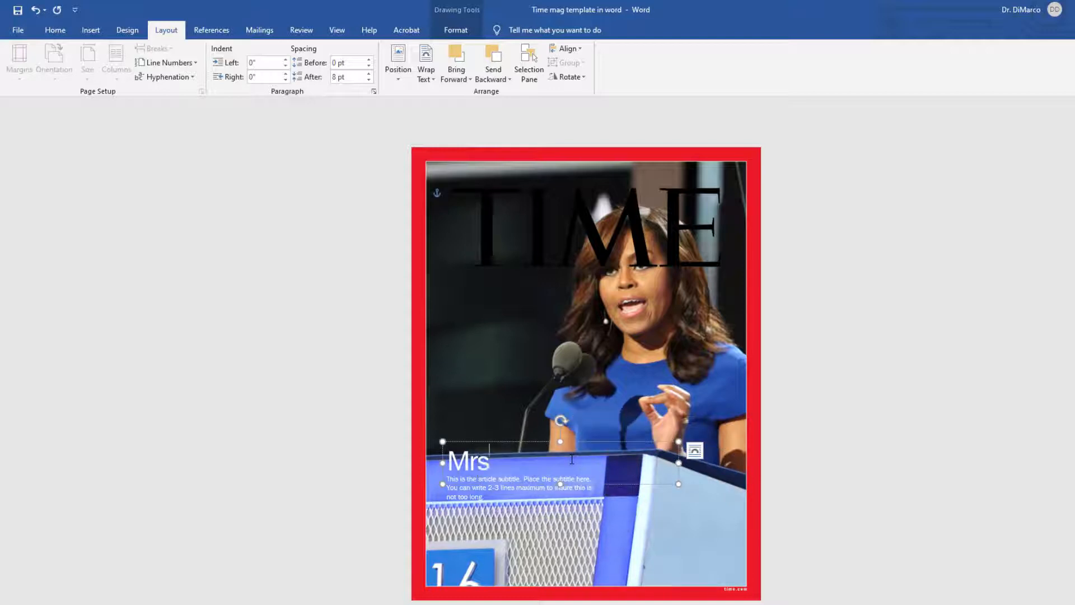
type(". president")
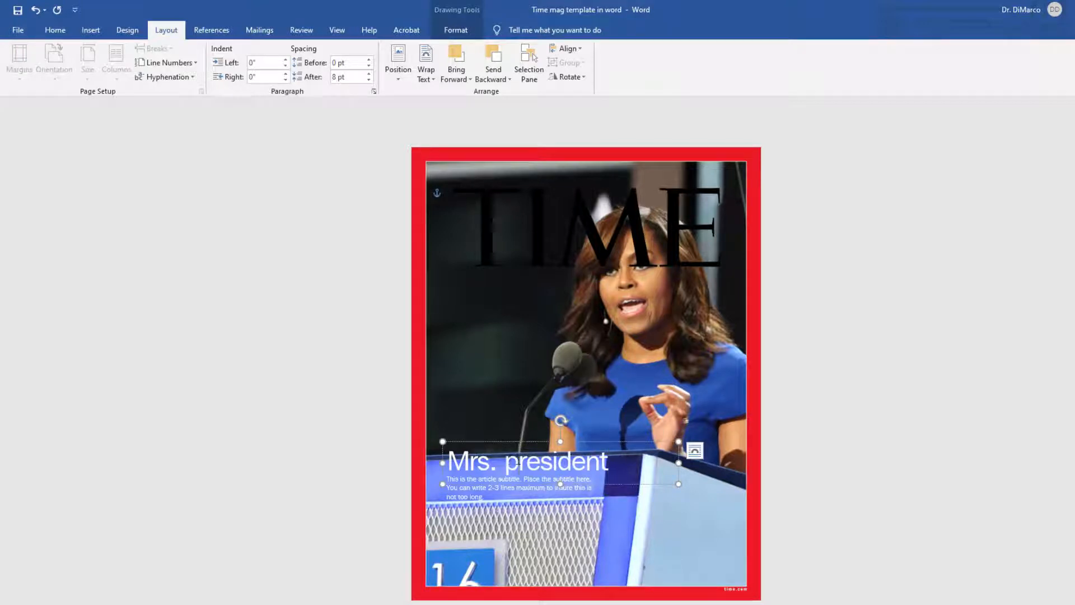
Step: Capitalize the P in the article title so it reads "Mrs. President"
left_click(517, 460)
key("BackSpace")
type("P")
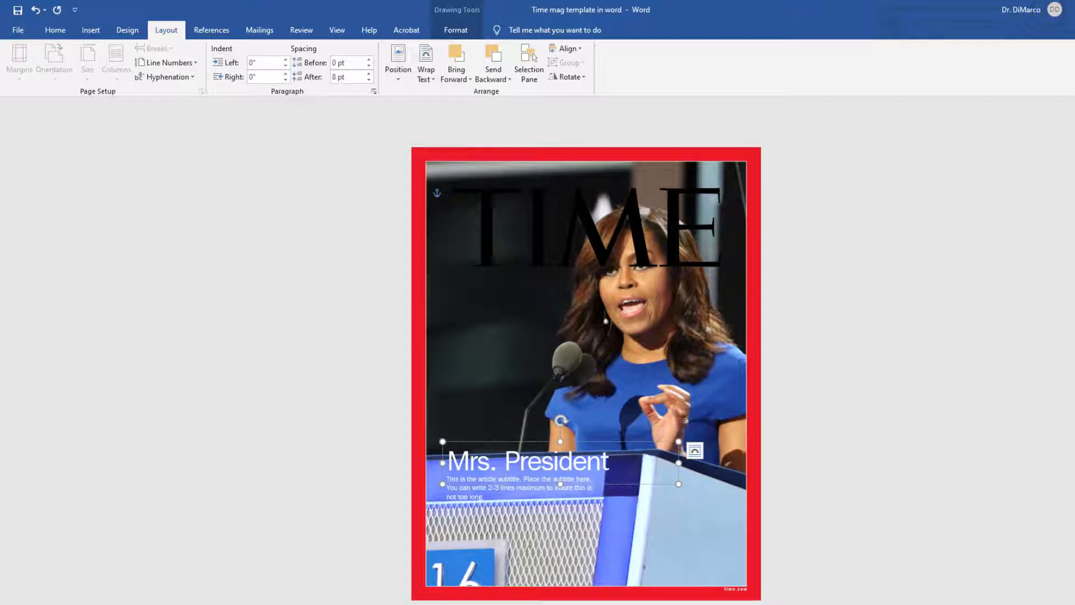
Step: Open the title's font settings and review its character spacing options
left_click_drag(610, 463, 448, 451)
right_click(527, 465)
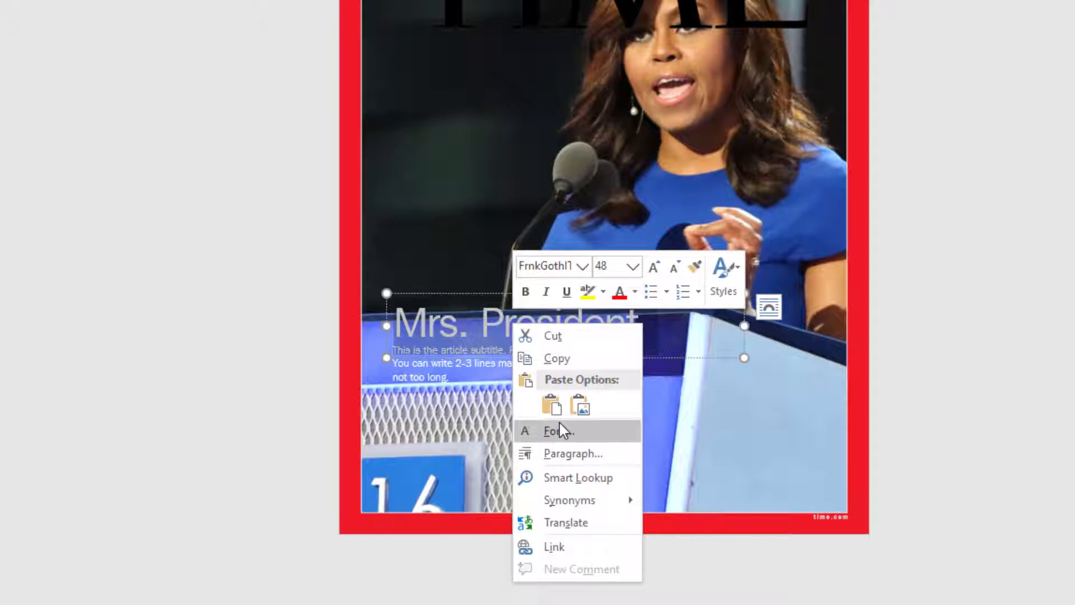
left_click(559, 432)
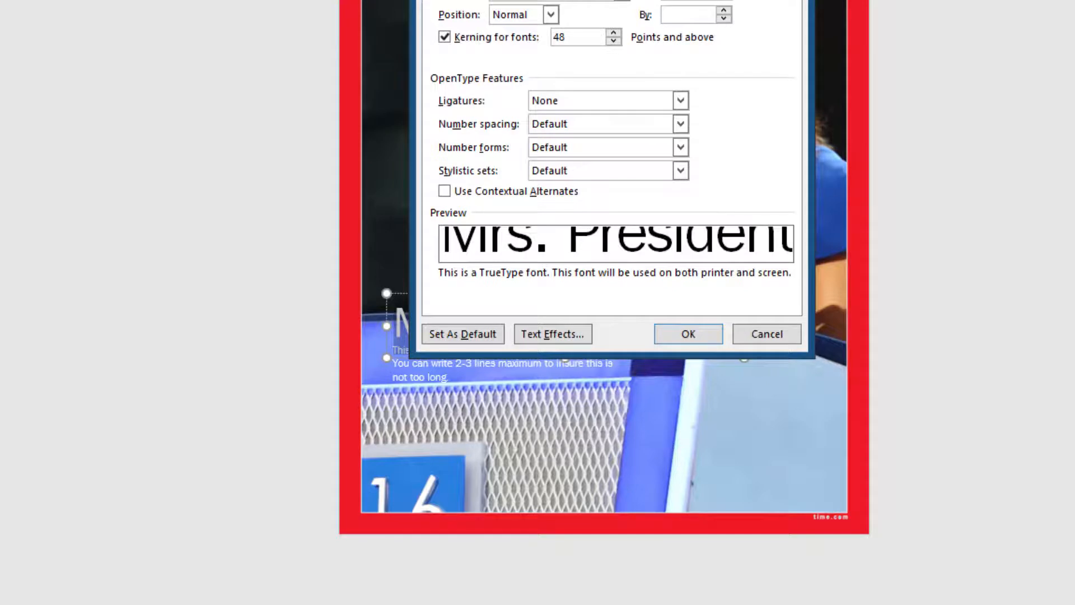
left_click(447, 64)
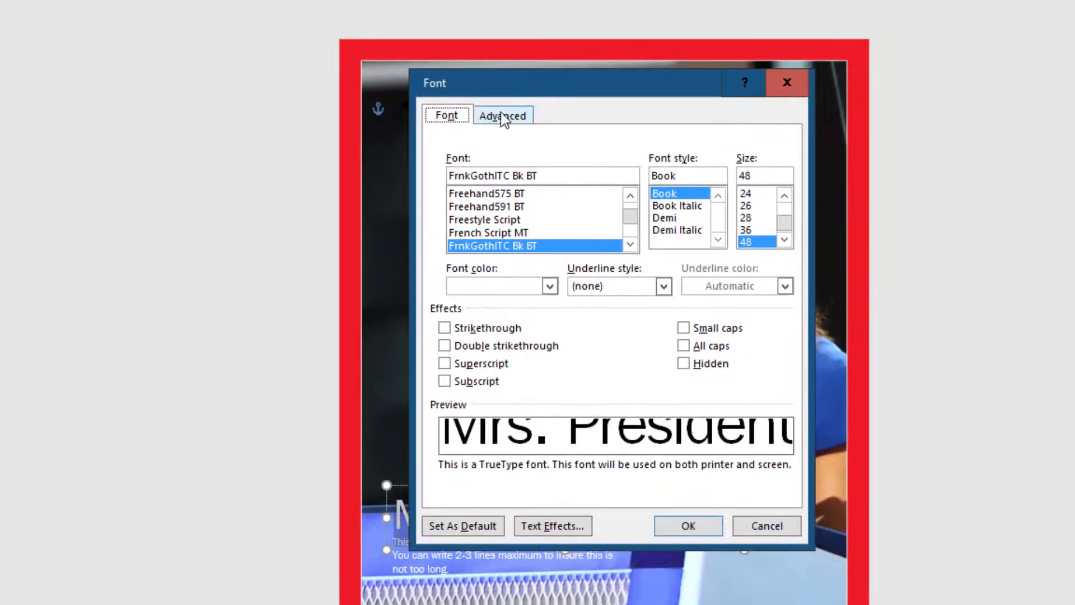
left_click(503, 117)
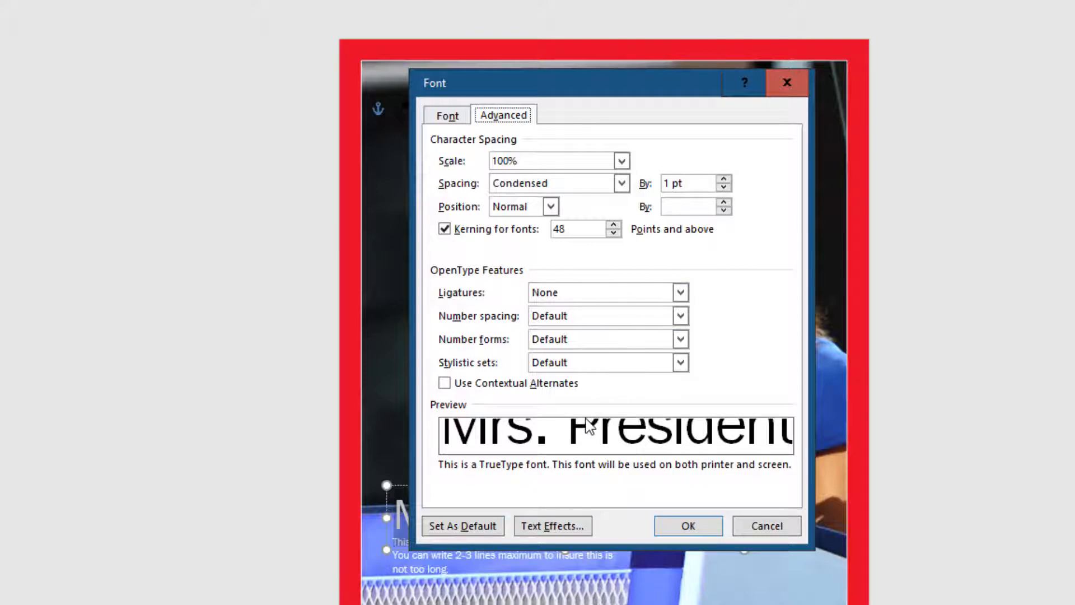
left_click(707, 529)
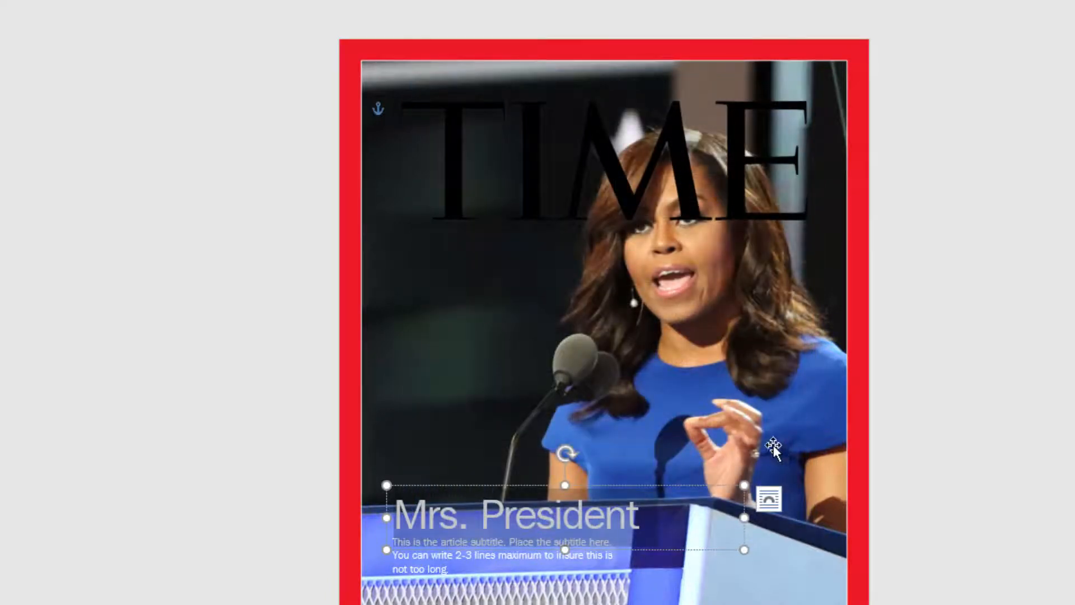
left_click(936, 475)
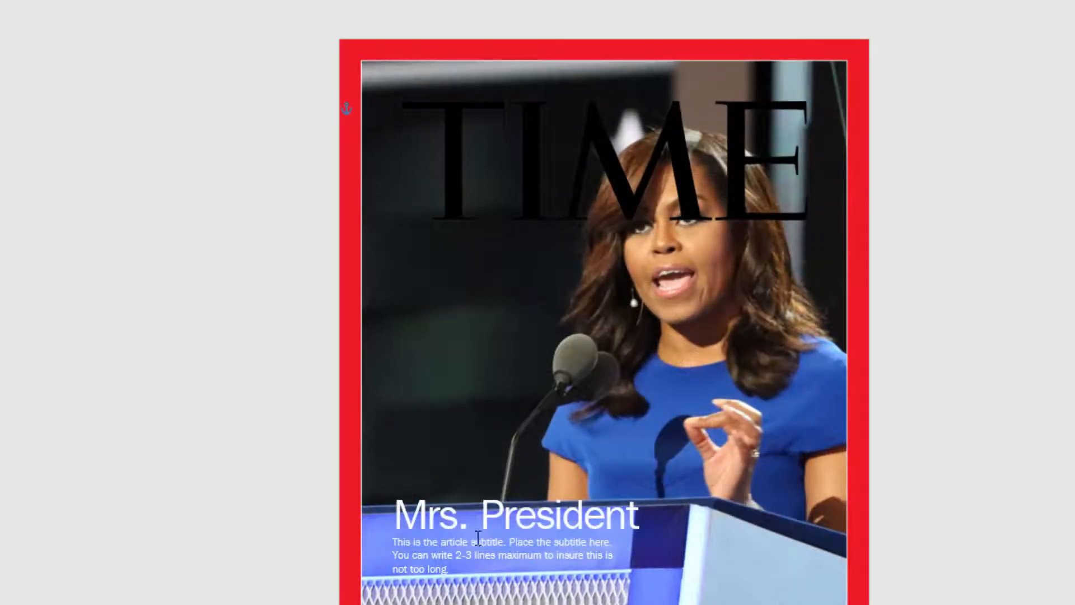
Step: Insert the picture "time logo_white" from the Time magazine cover folder
left_click(630, 201)
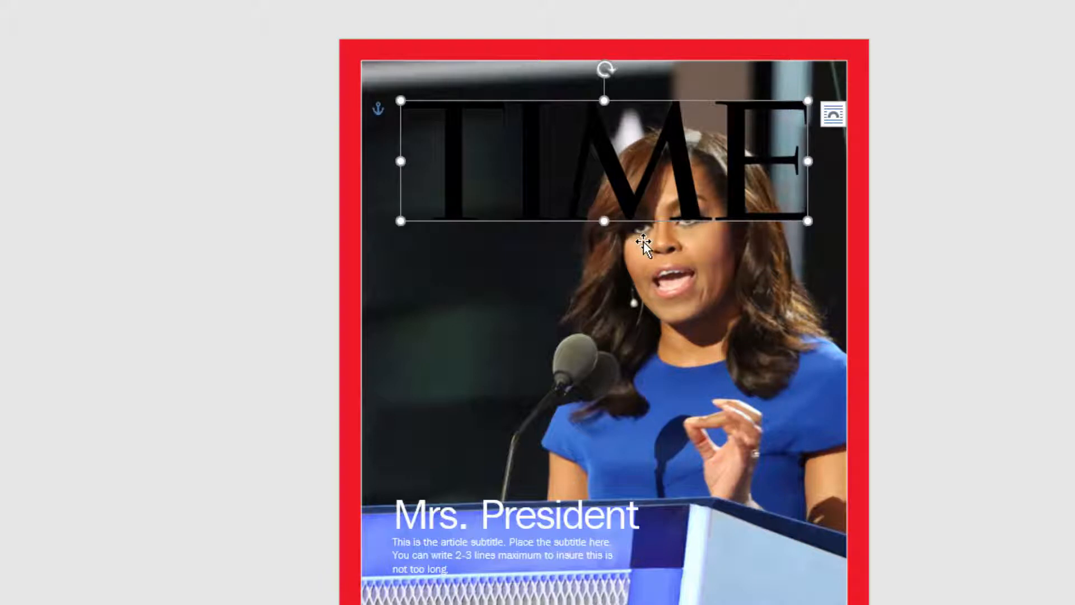
left_click(974, 244)
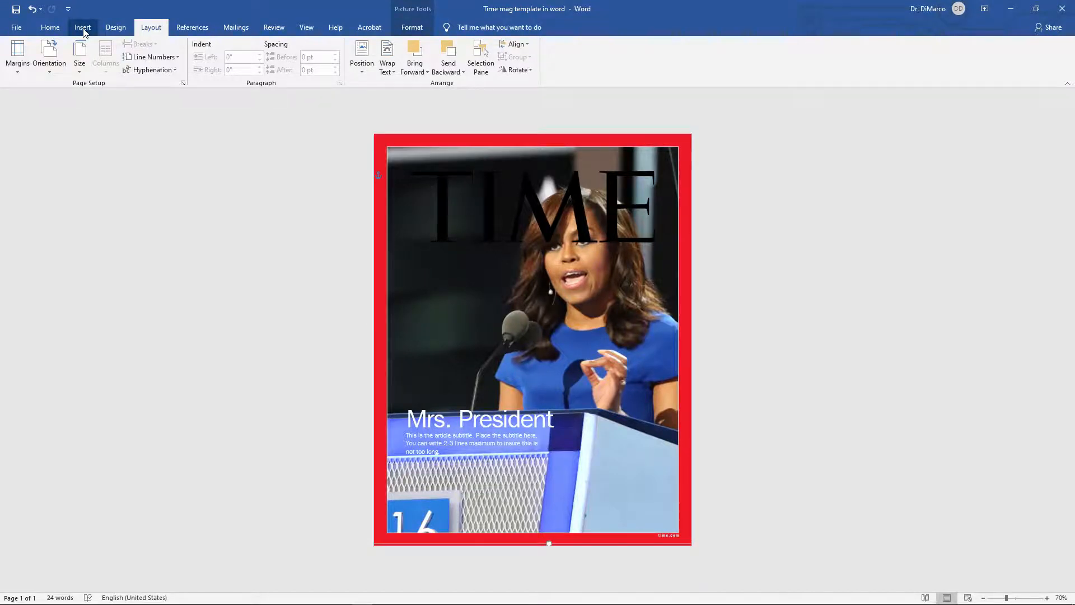
left_click(83, 31)
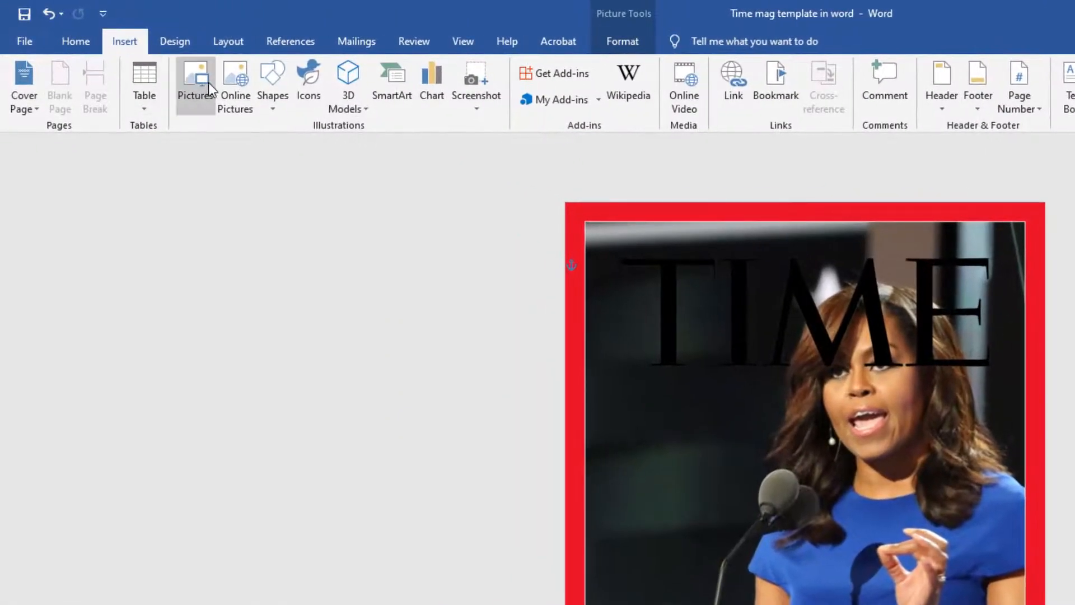
left_click(208, 83)
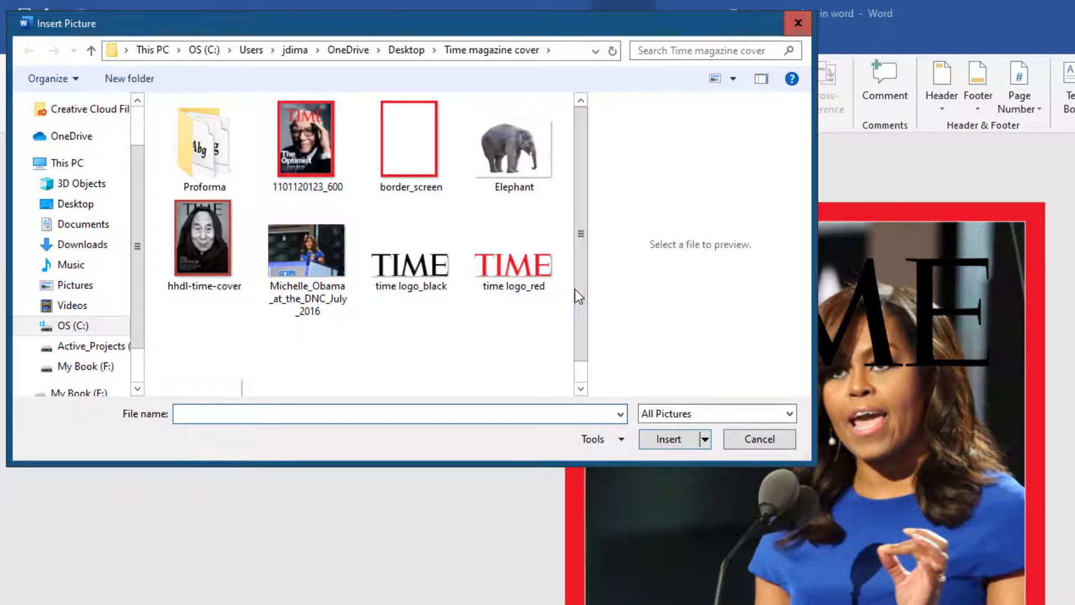
scroll(582, 302, "down", 1)
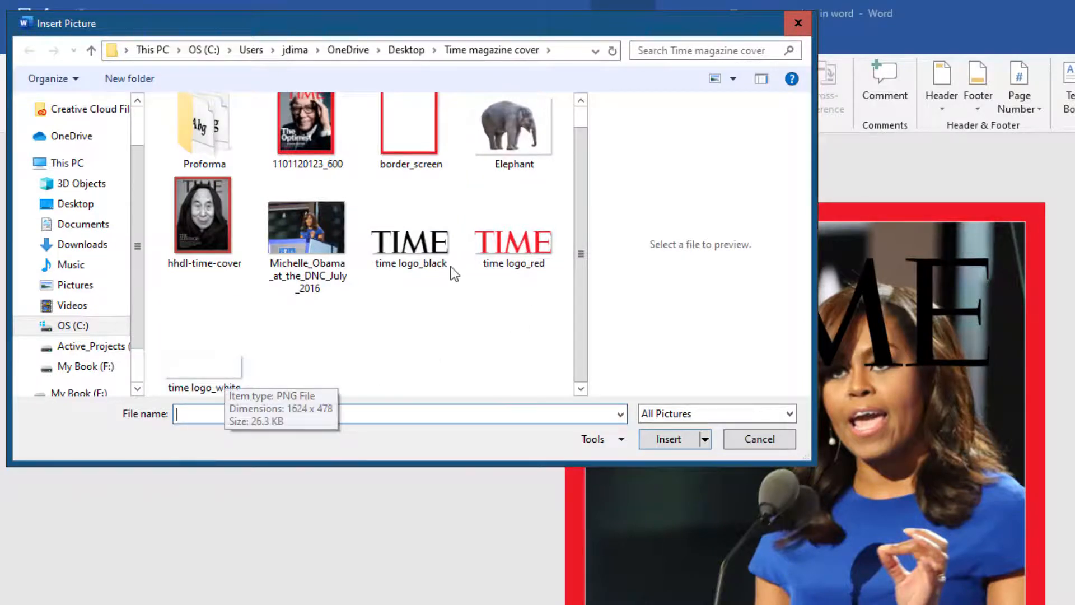
left_click(219, 369)
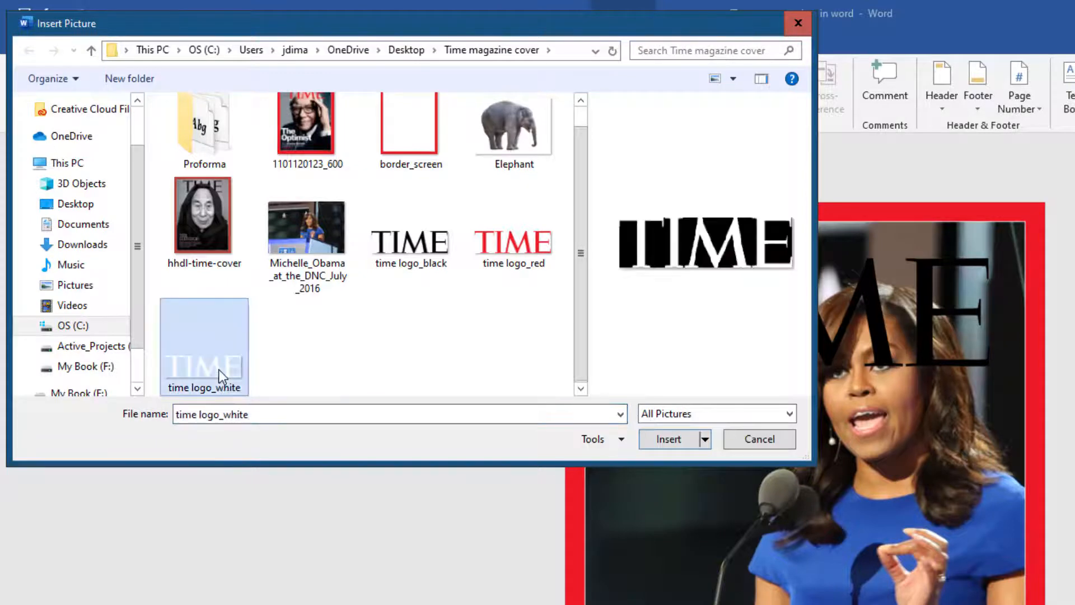
left_click(670, 441)
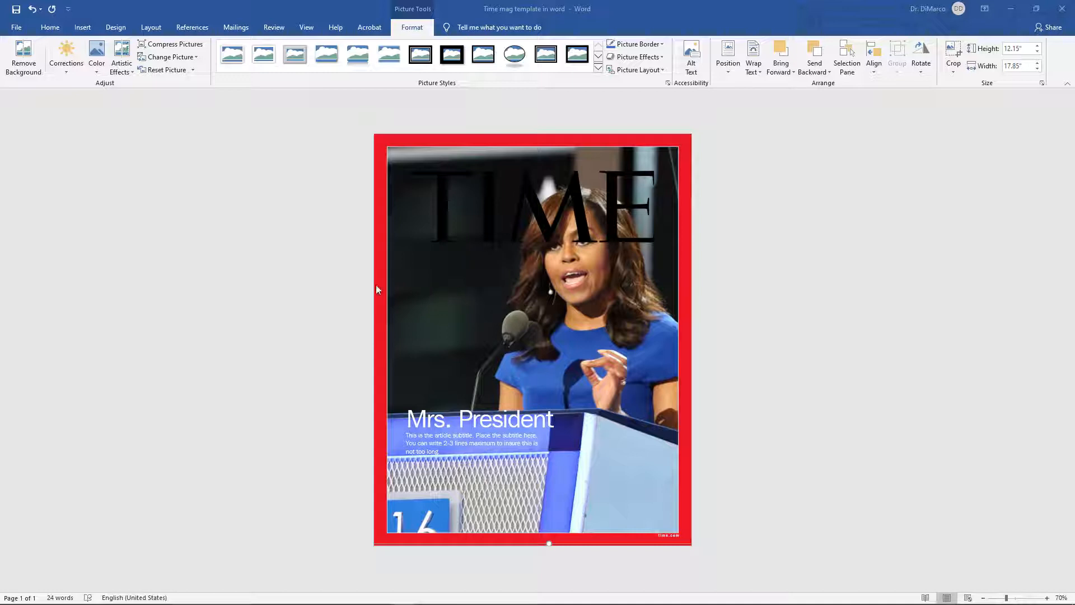
Step: Drag the red border frame and the photo aside to uncover the newly inserted white TIME logo
left_click(429, 295)
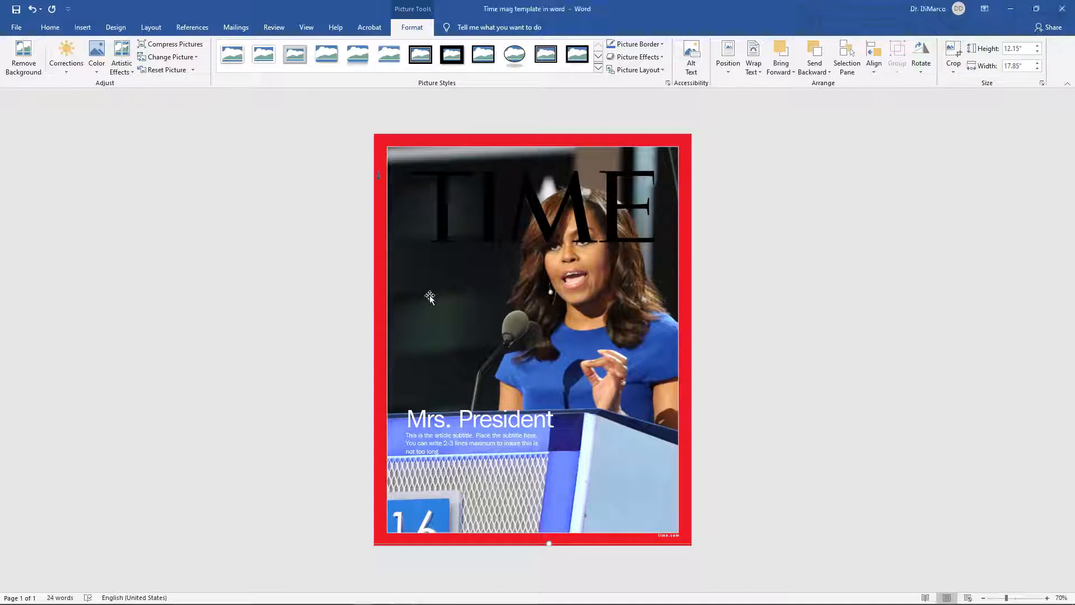
left_click_drag(430, 296, 603, 364)
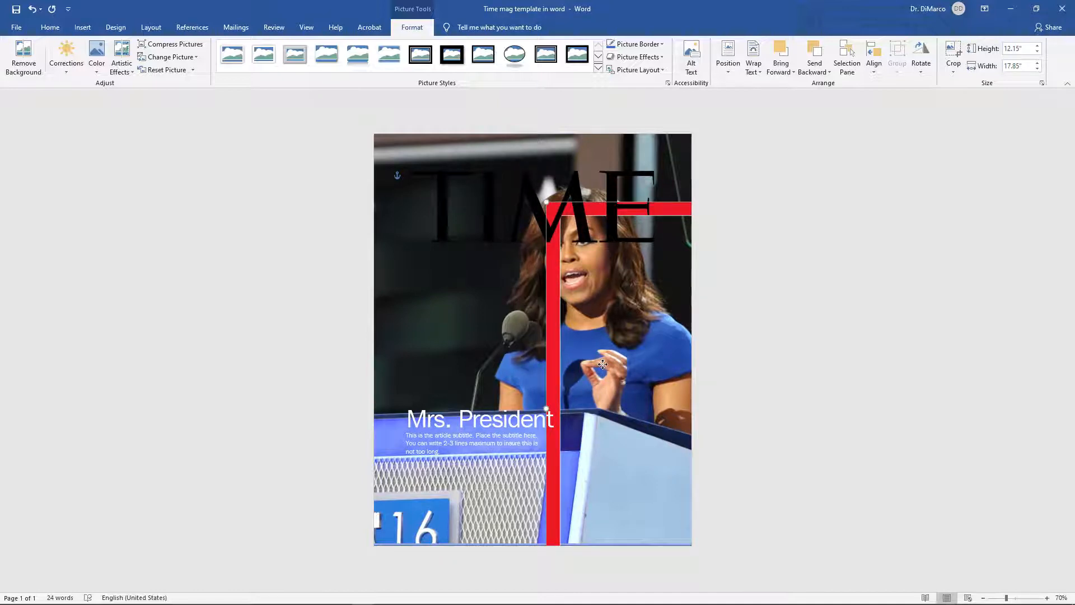
left_click_drag(602, 364, 638, 339)
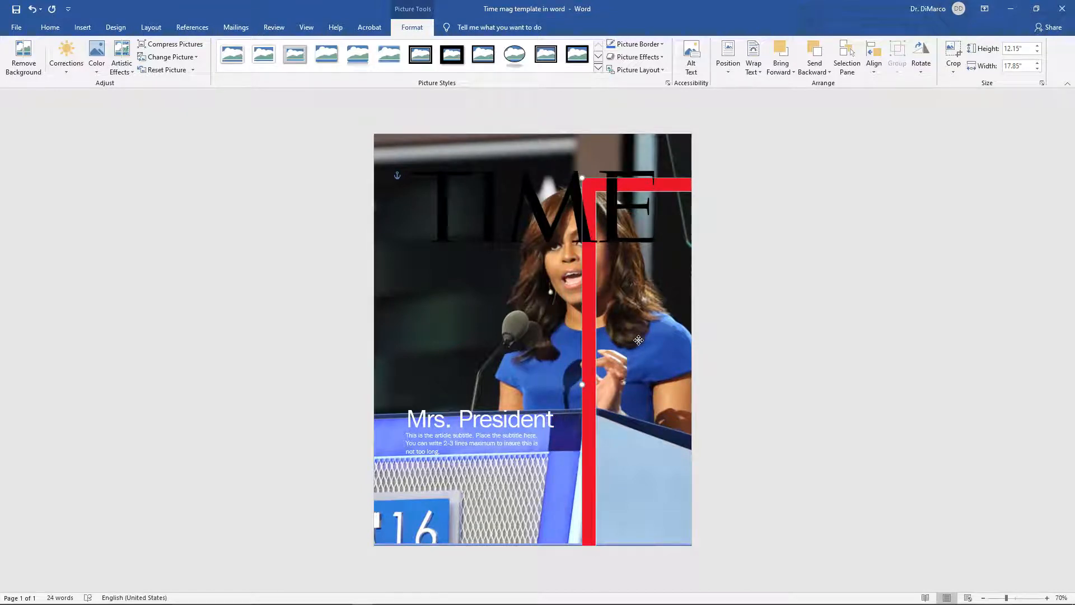
left_click(454, 310)
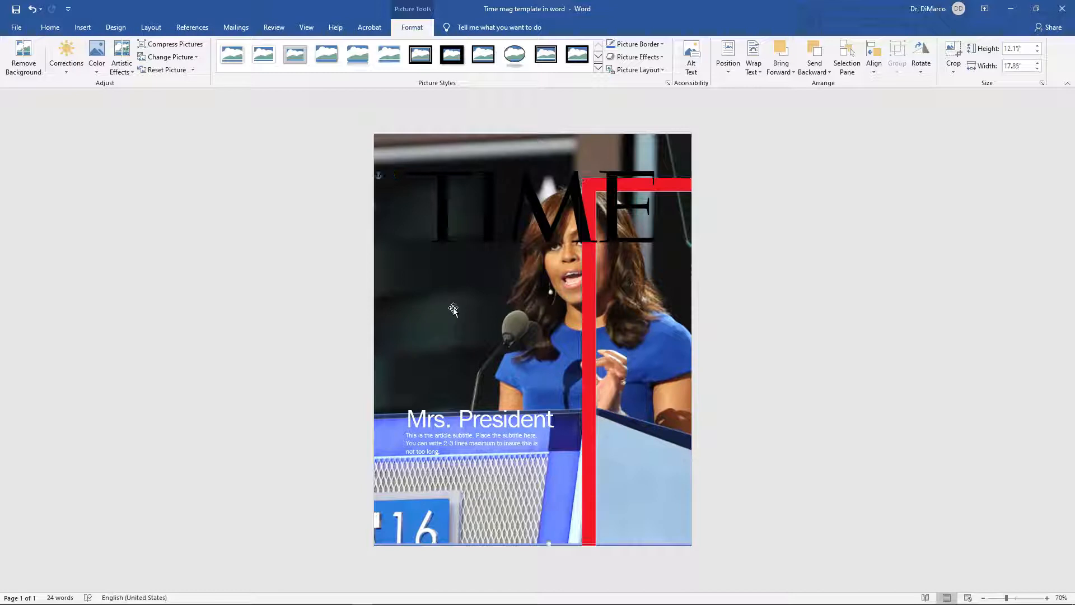
left_click_drag(454, 310, 450, 546)
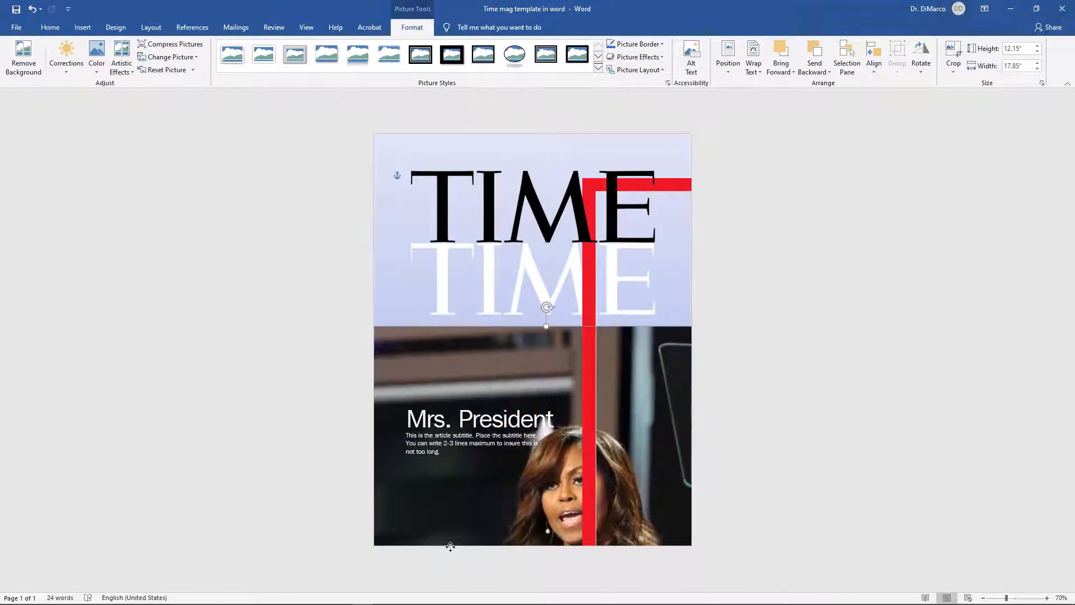
Step: Set the white TIME logo's text wrapping to In front of text
left_click(492, 293)
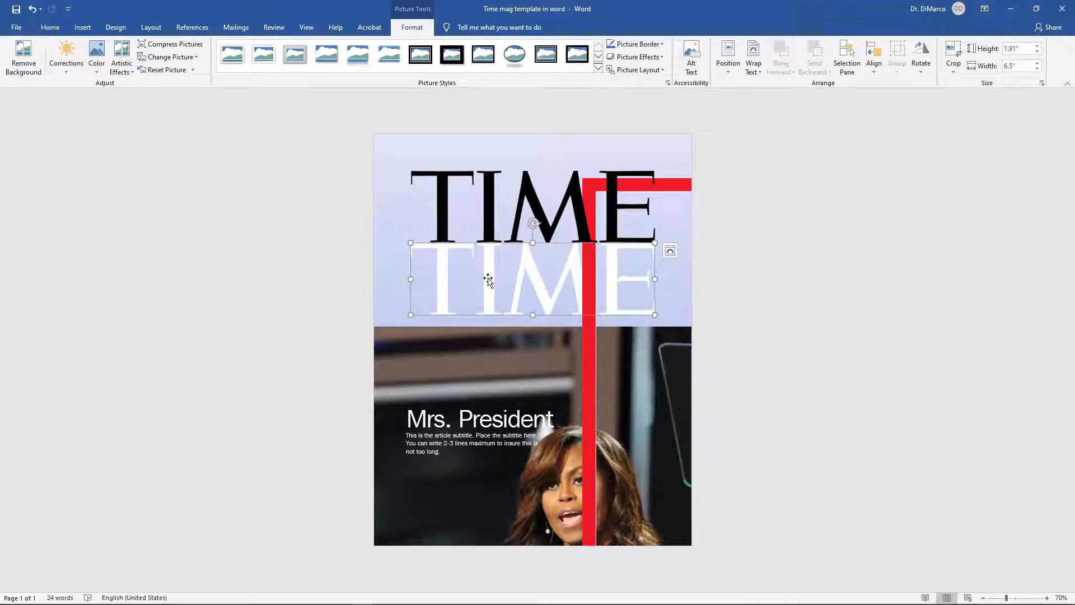
left_click_drag(488, 279, 472, 273)
left_click(670, 251)
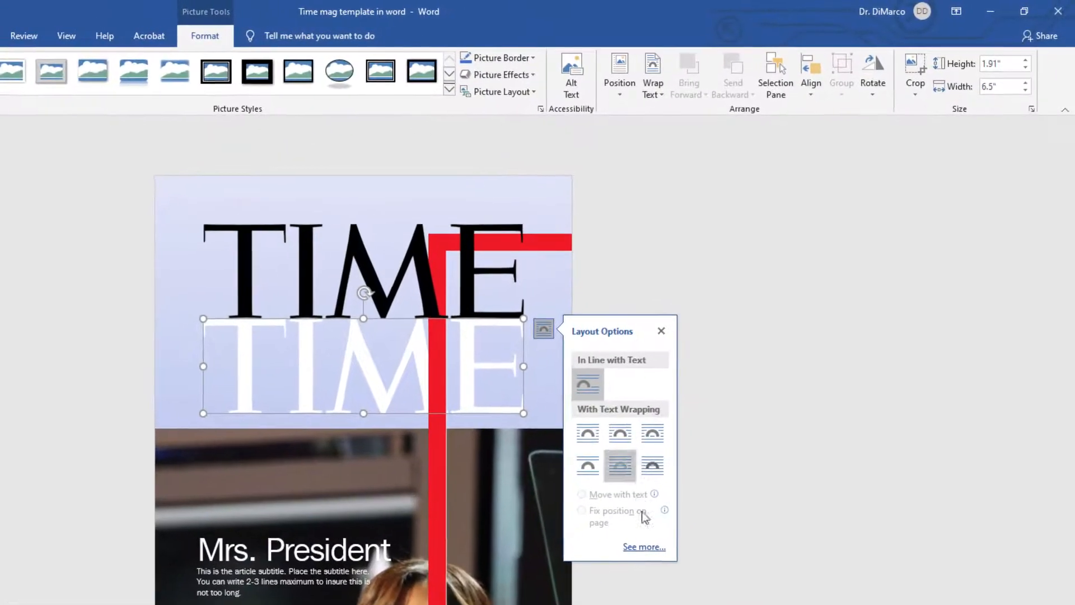
left_click(648, 549)
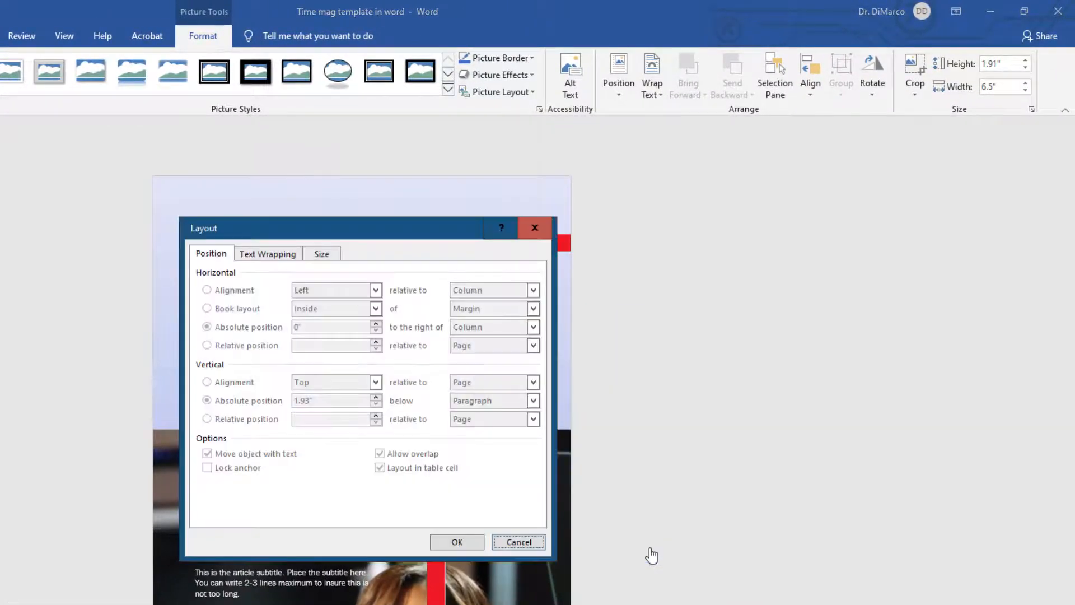
left_click(266, 252)
left_click(217, 255)
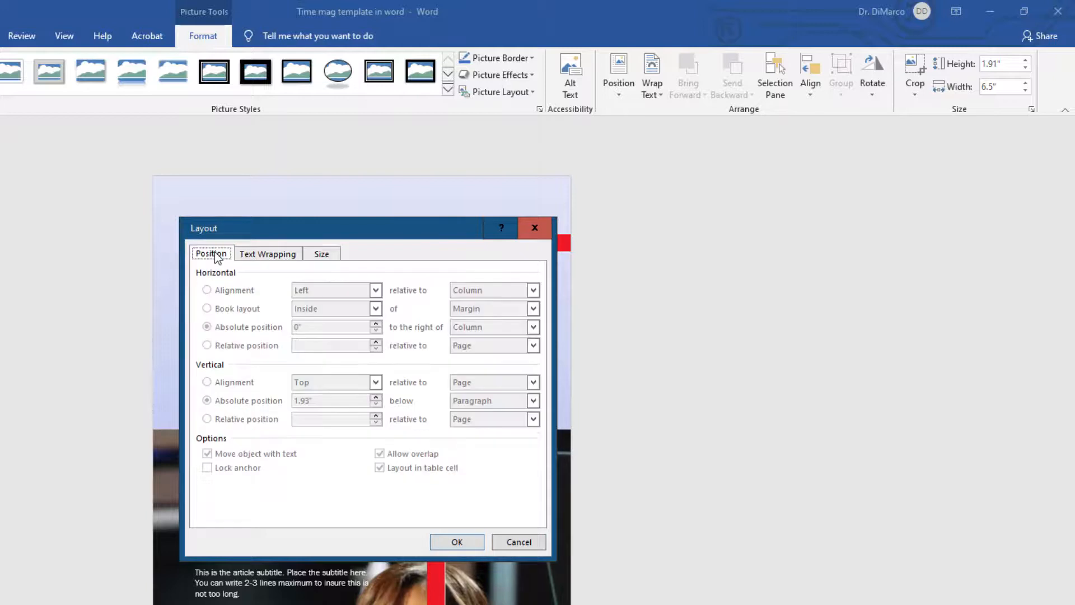
left_click(263, 253)
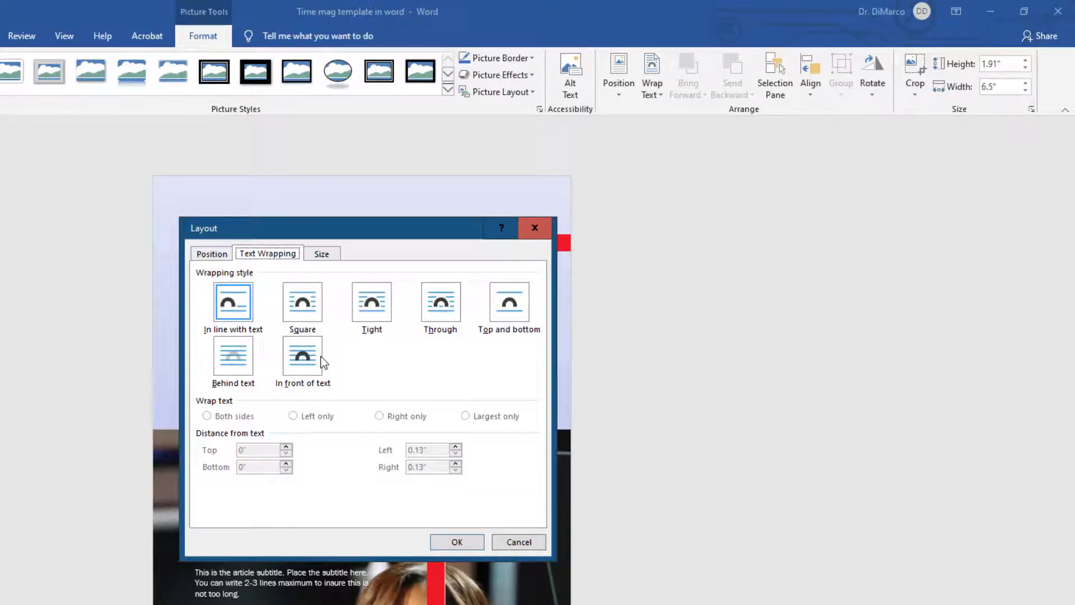
left_click(300, 360)
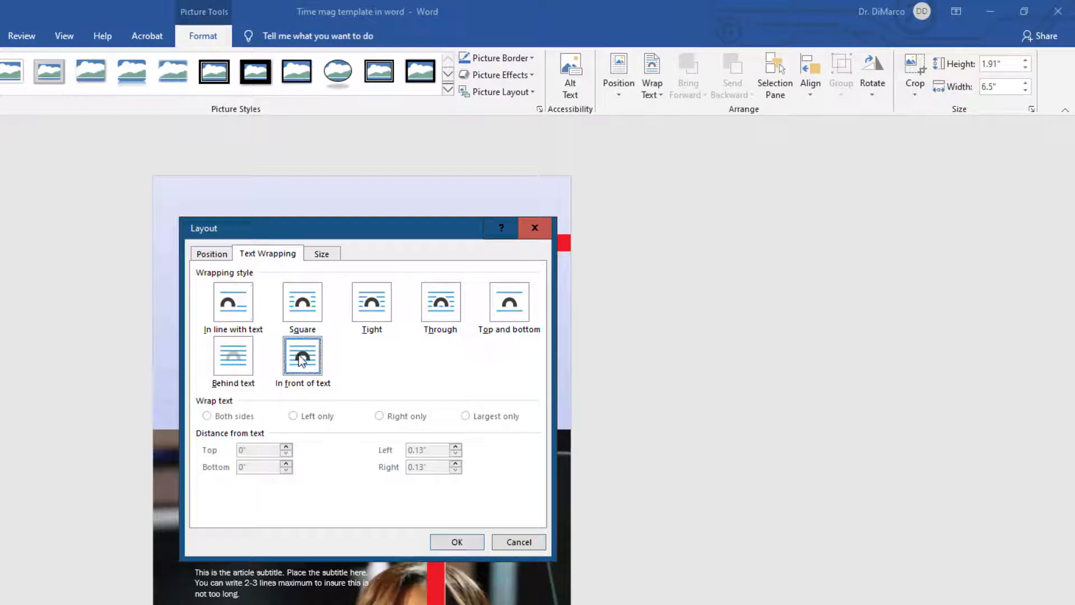
Step: Make the white logo's horizontal and vertical absolute positions relative to the Page and apply the layout
left_click(206, 255)
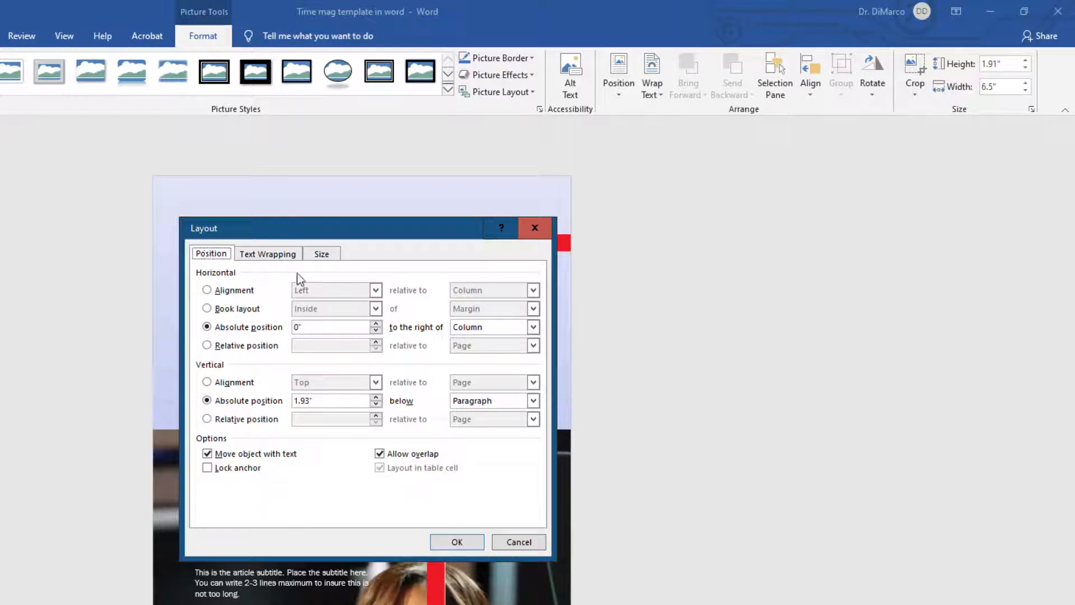
left_click(481, 328)
left_click(476, 350)
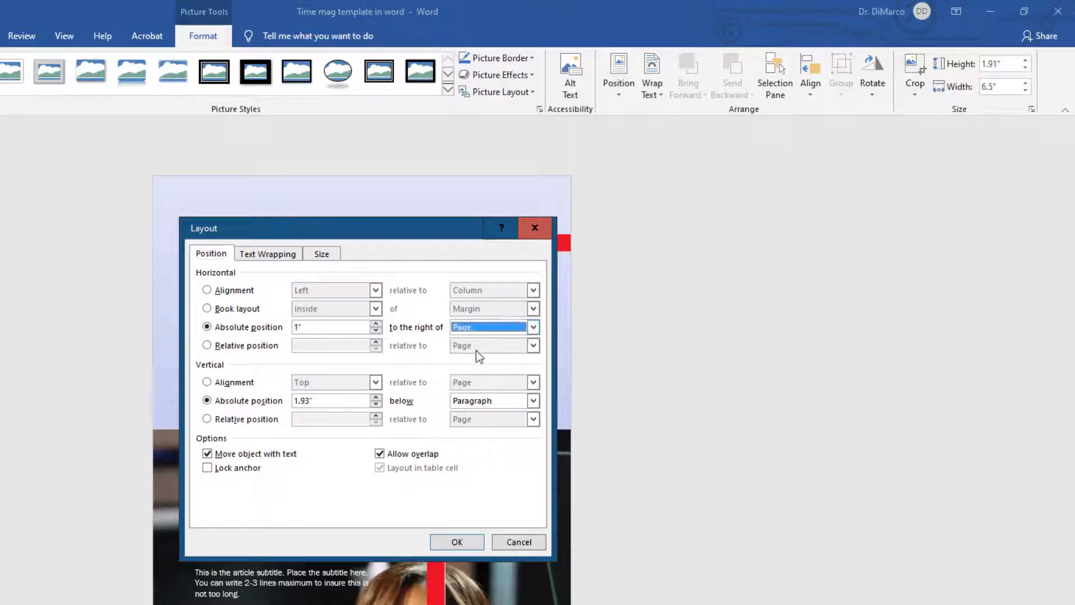
left_click(511, 401)
left_click(492, 424)
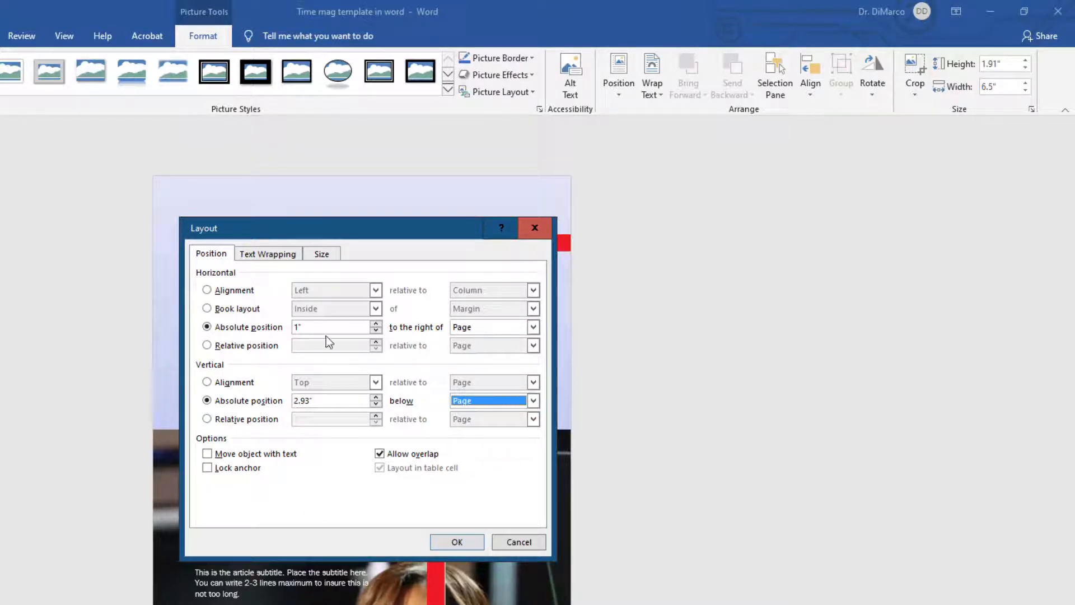
left_click(286, 256)
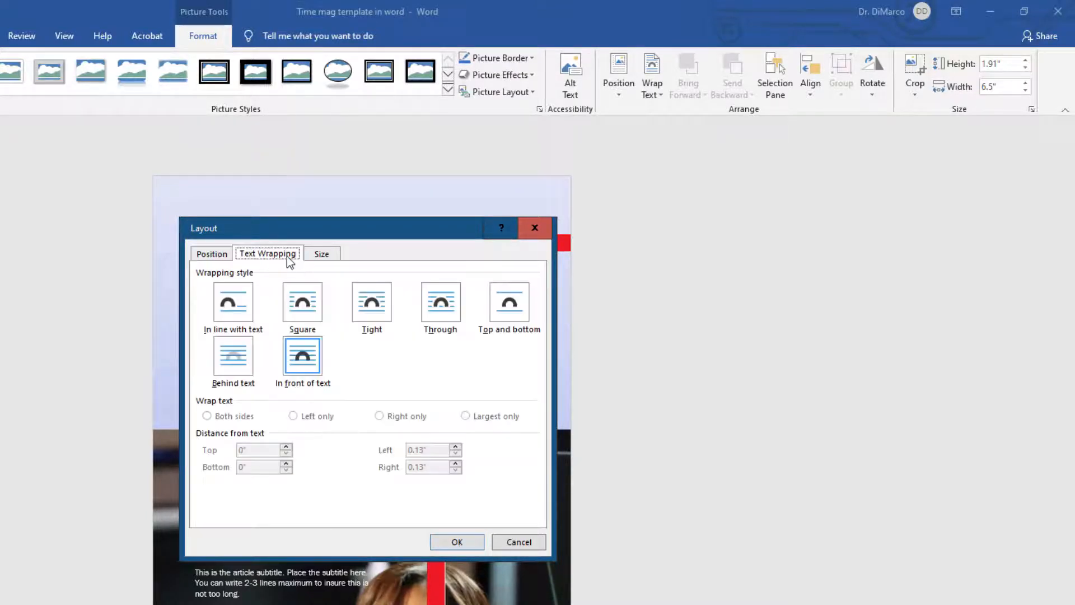
left_click(456, 542)
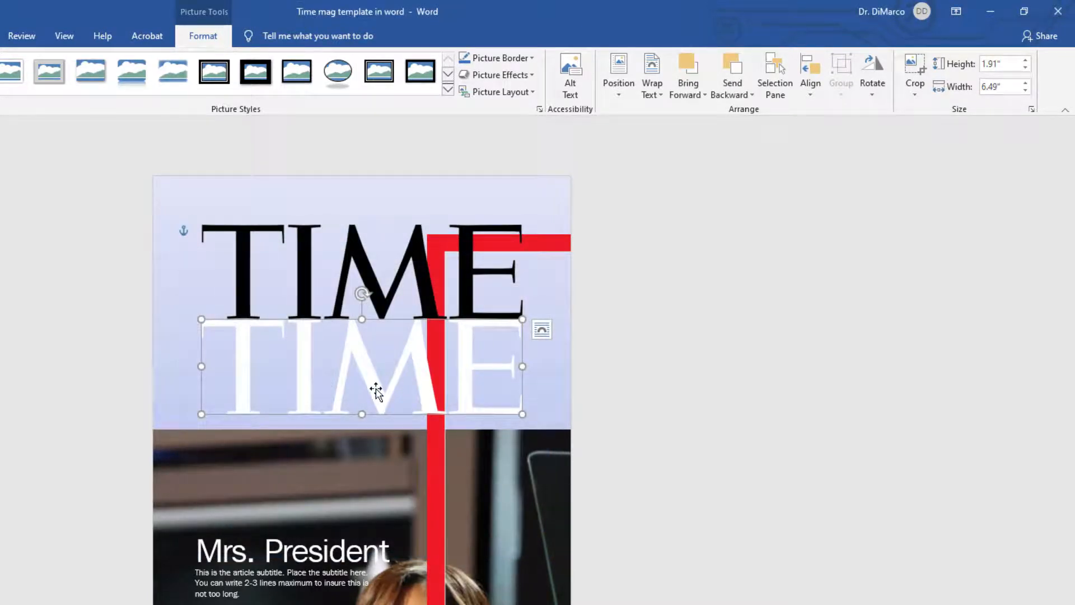
Step: Move the white logo up over the black TIME logo and bring it to front
left_click_drag(375, 390, 374, 300)
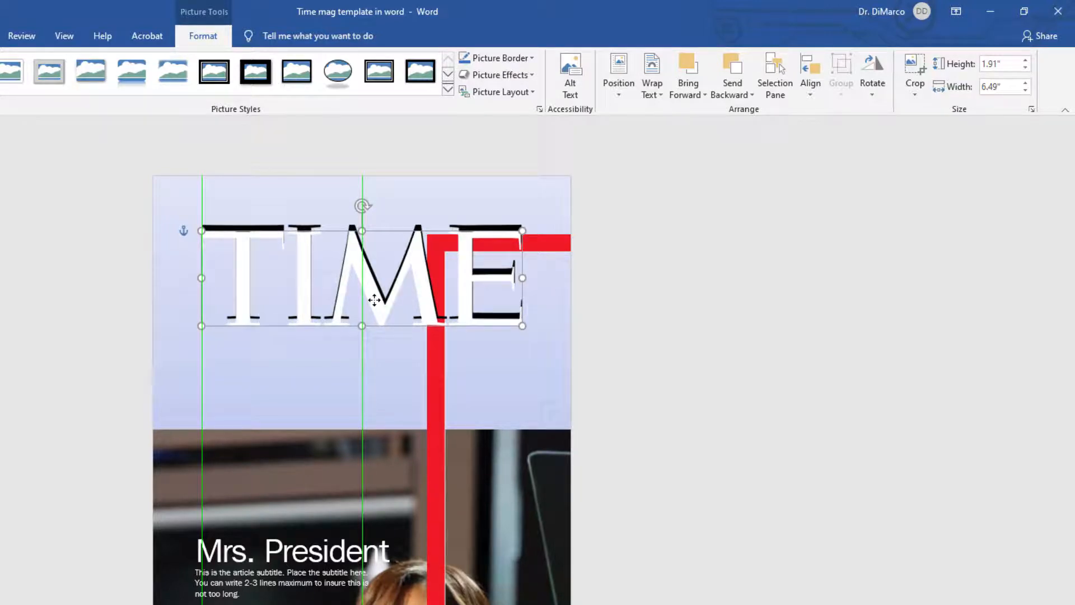
left_click_drag(374, 300, 374, 300)
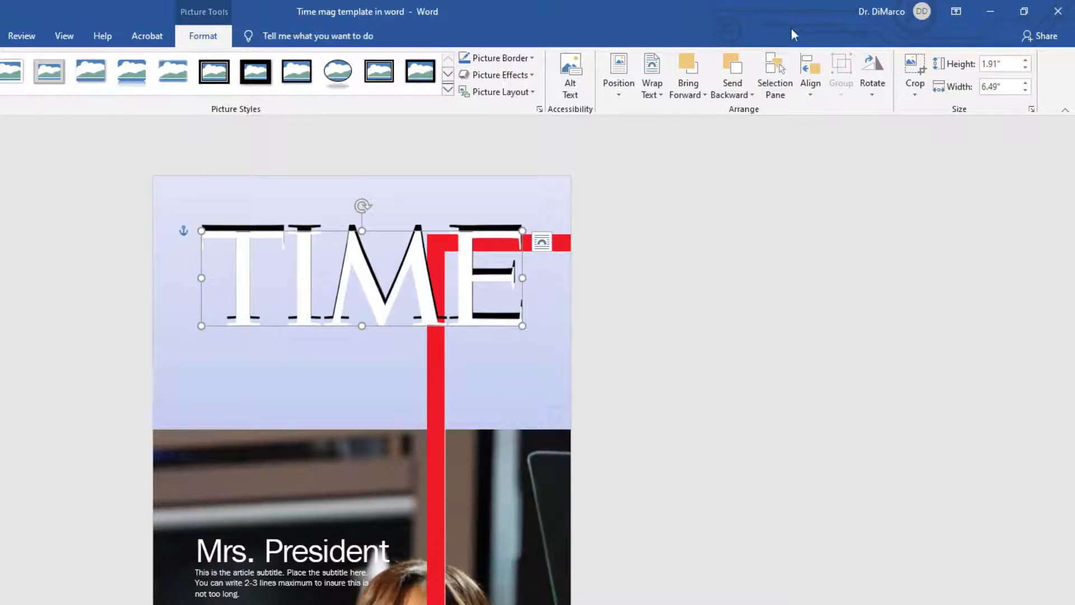
left_click(698, 95)
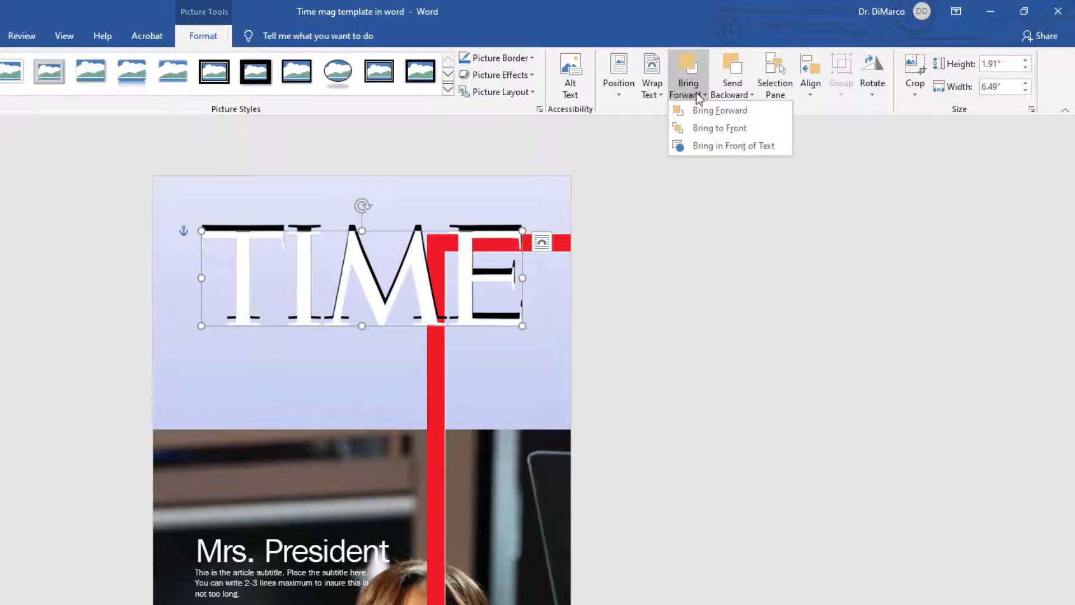
left_click(702, 129)
left_click(610, 153)
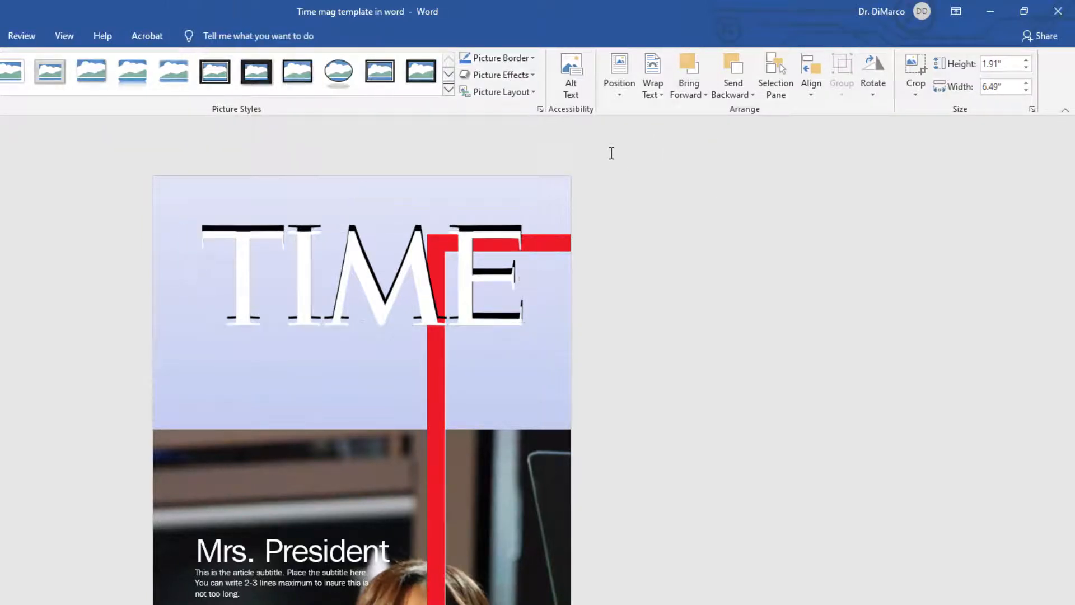
left_click(262, 226)
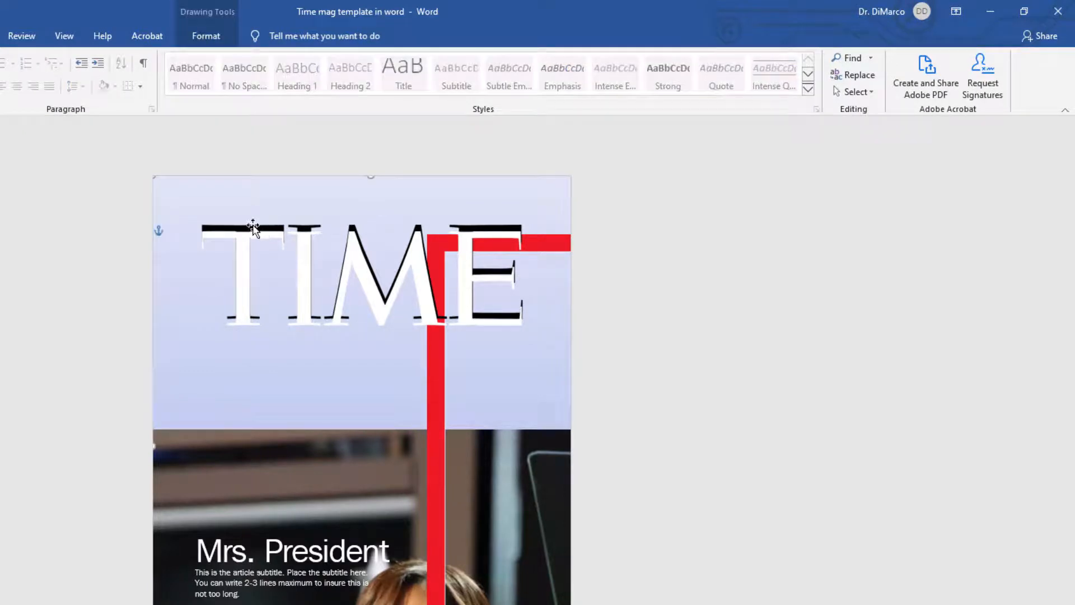
Step: Nudge the white TIME logo slightly upward so it aligns over the black logo
left_click(253, 226)
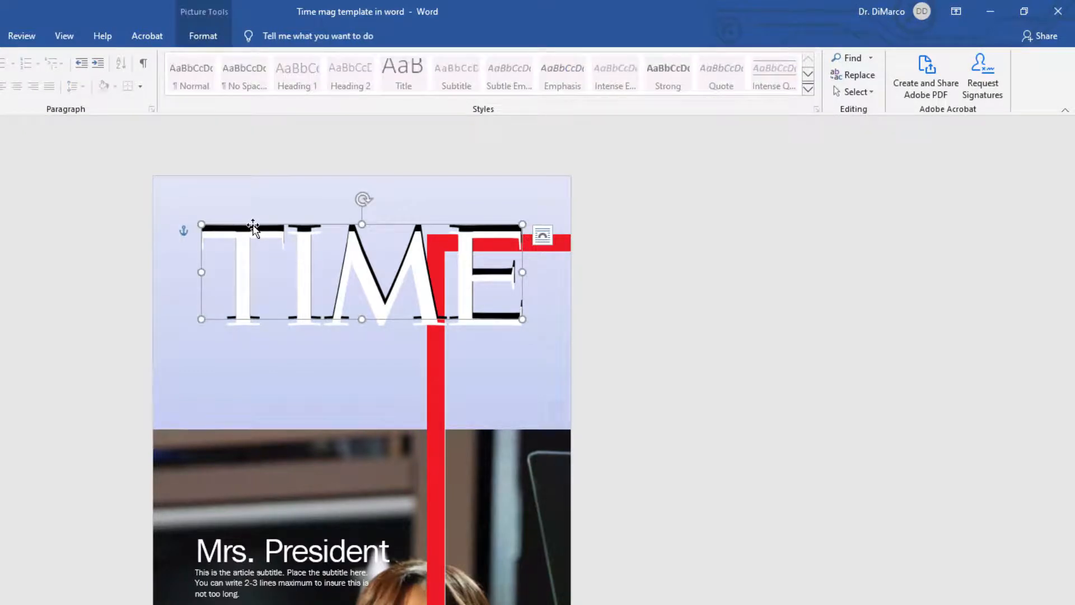
key("Escape")
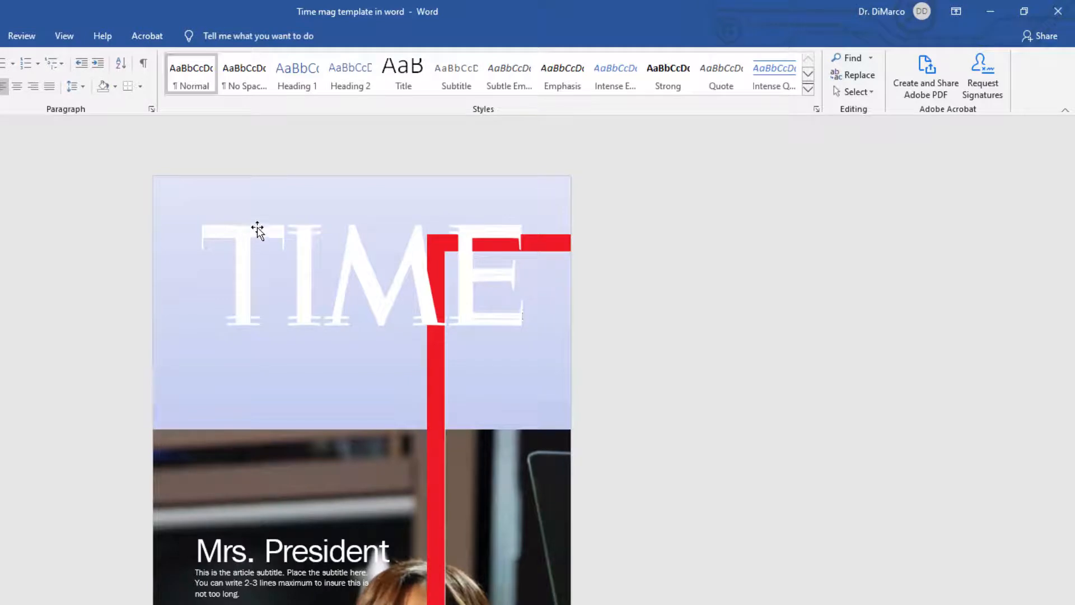
left_click(257, 230)
key("Escape")
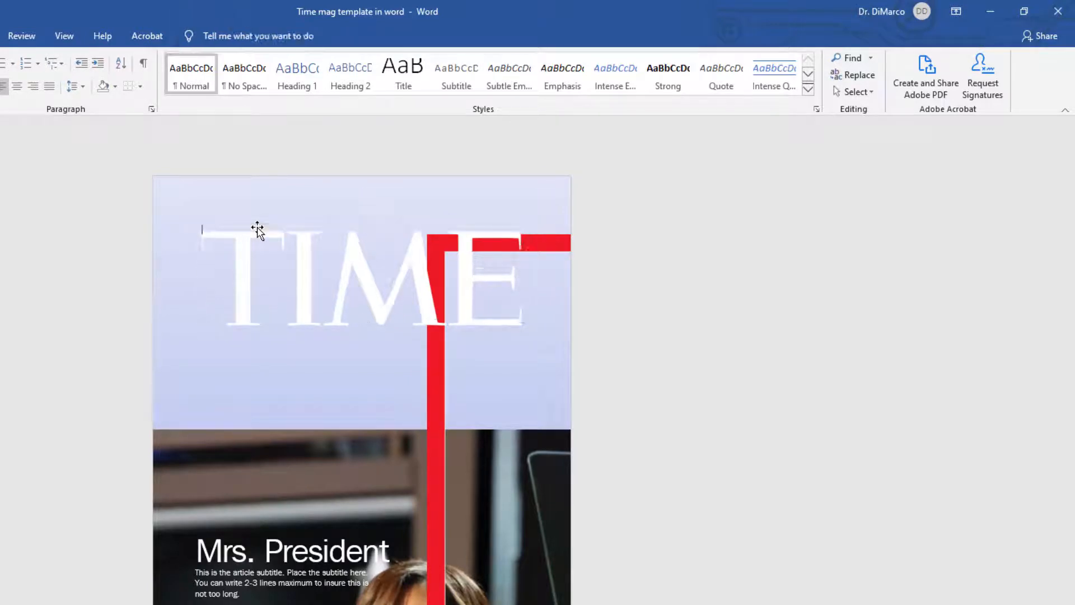
left_click(387, 300)
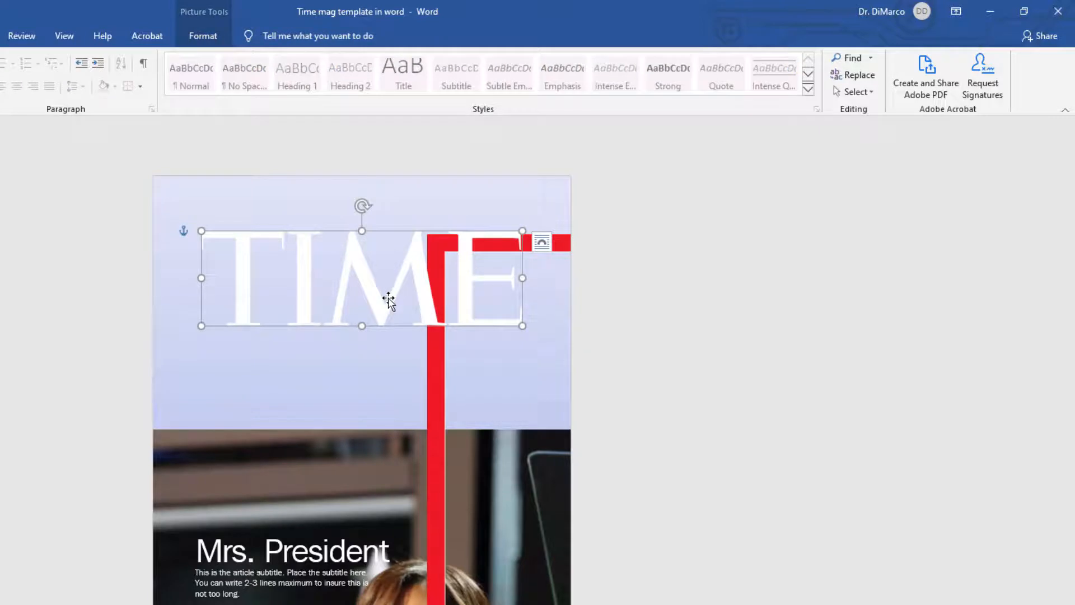
key("Up")
key("Up")
key("Up")
key("Up")
key("Up")
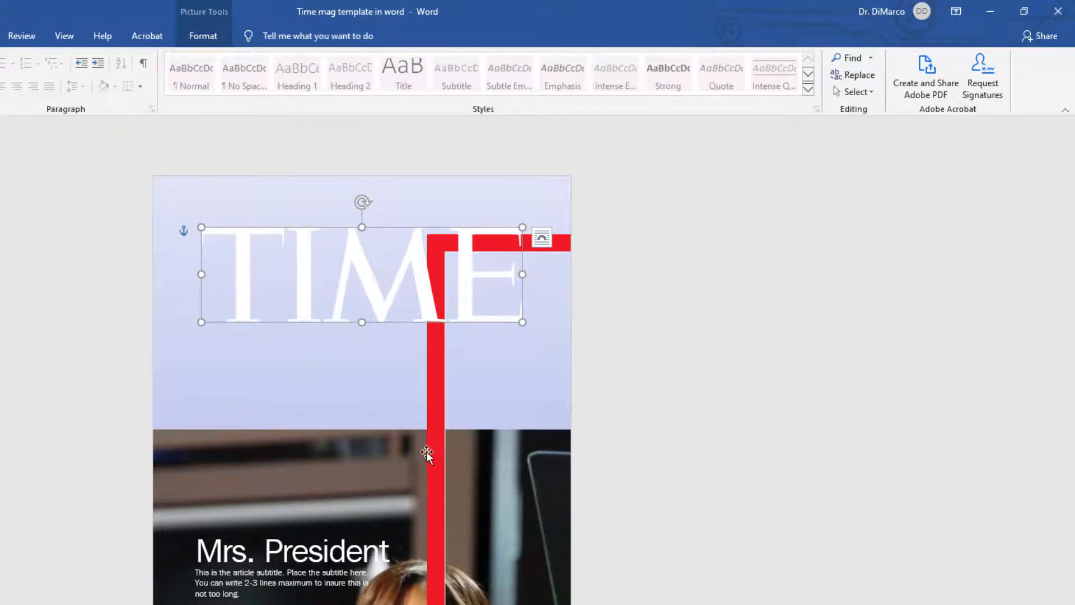
Step: Drag the red border frame and the Michelle Obama photo back into place covering the full page
left_click_drag(435, 452, 161, 407)
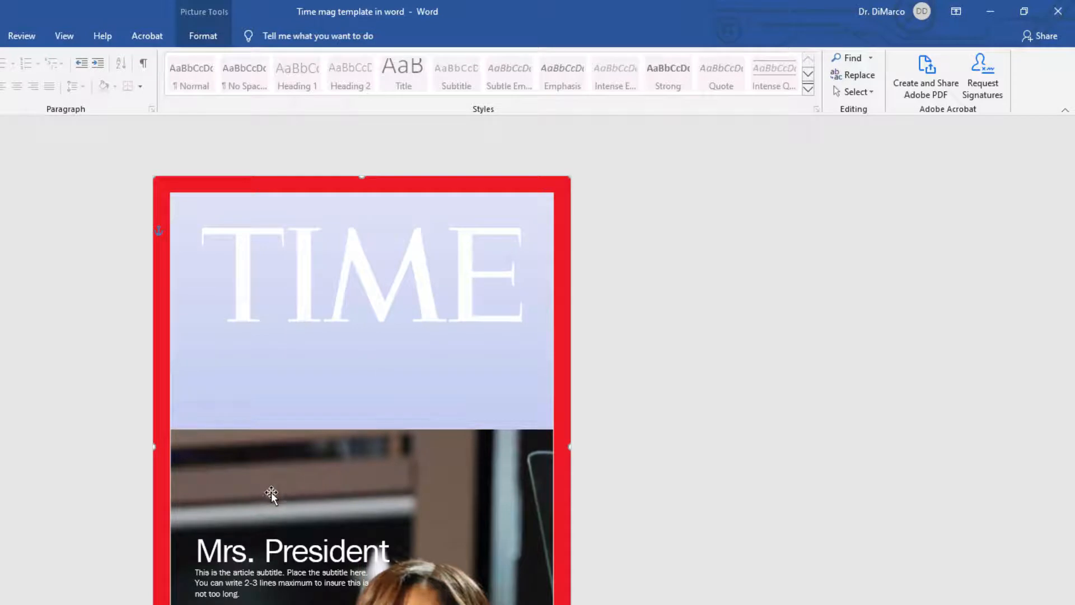
left_click_drag(271, 491, 377, 512)
left_click(205, 470)
left_click_drag(205, 469, 215, 210)
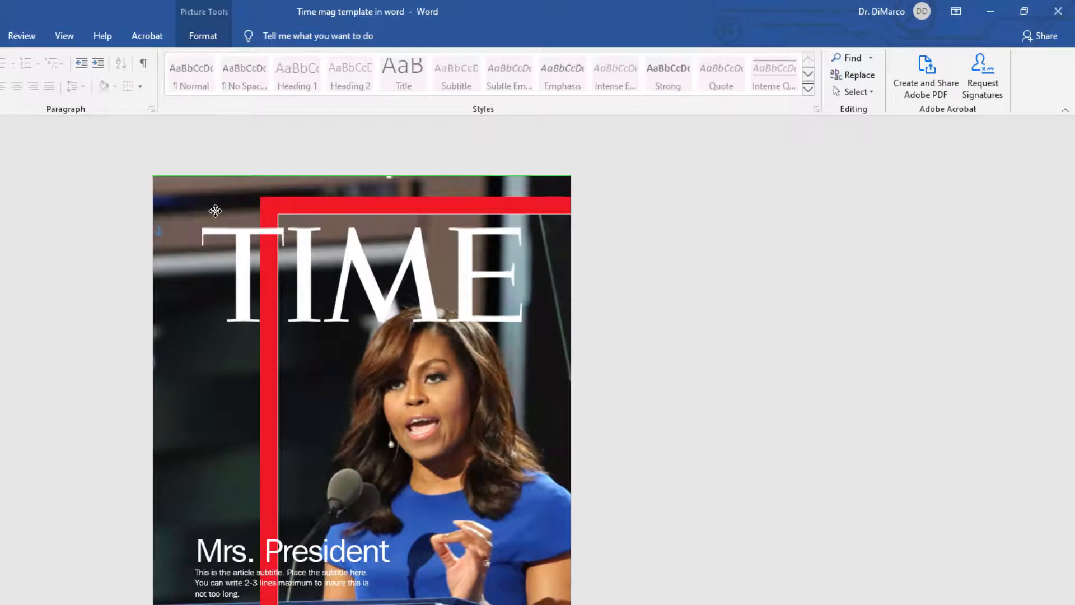
left_click_drag(215, 211, 215, 210)
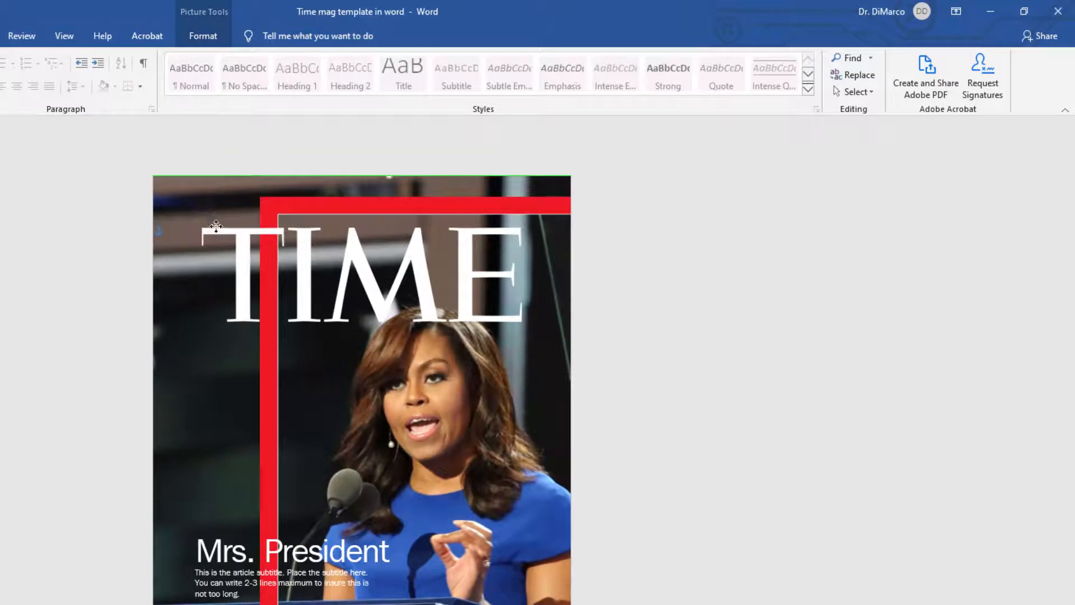
left_click(271, 408)
left_click_drag(273, 424, 161, 399)
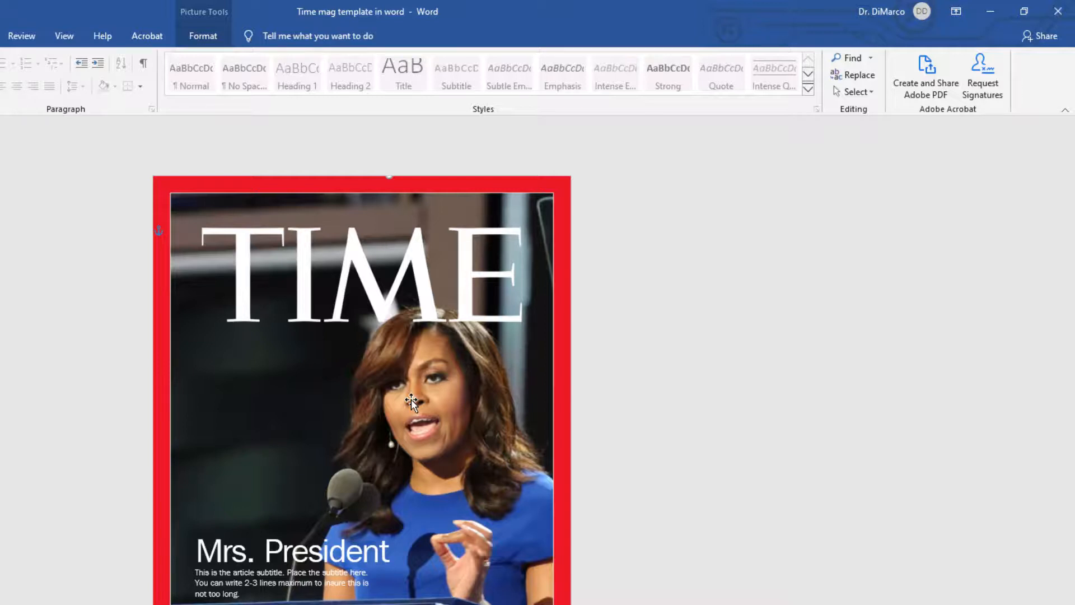
Step: Delete the Michelle Obama photo from the cover
left_click(448, 405)
left_click_drag(441, 415, 471, 432)
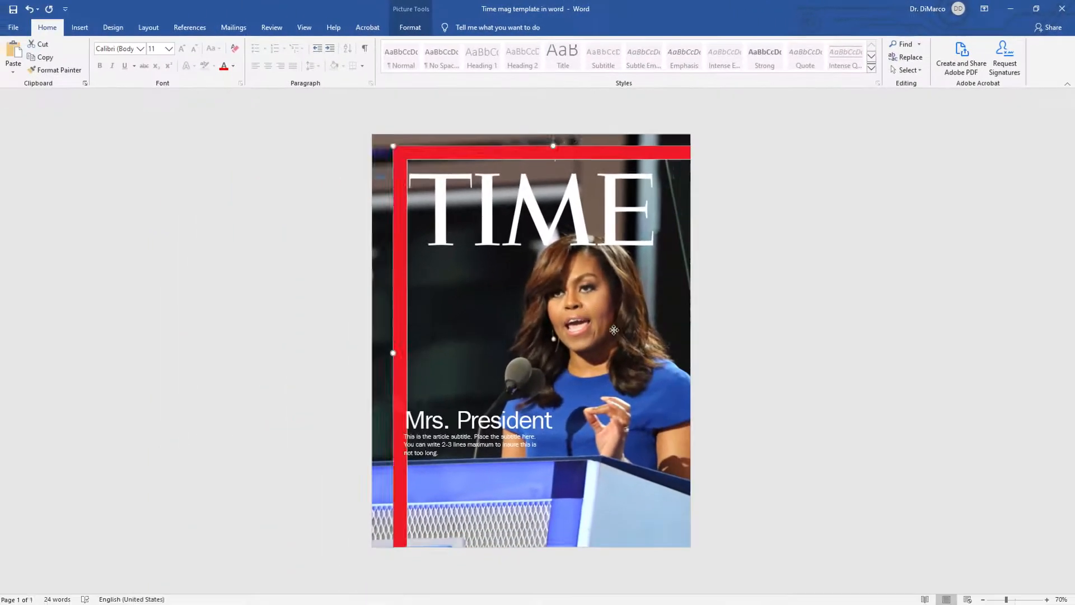
left_click_drag(614, 329, 707, 342)
left_click(465, 326)
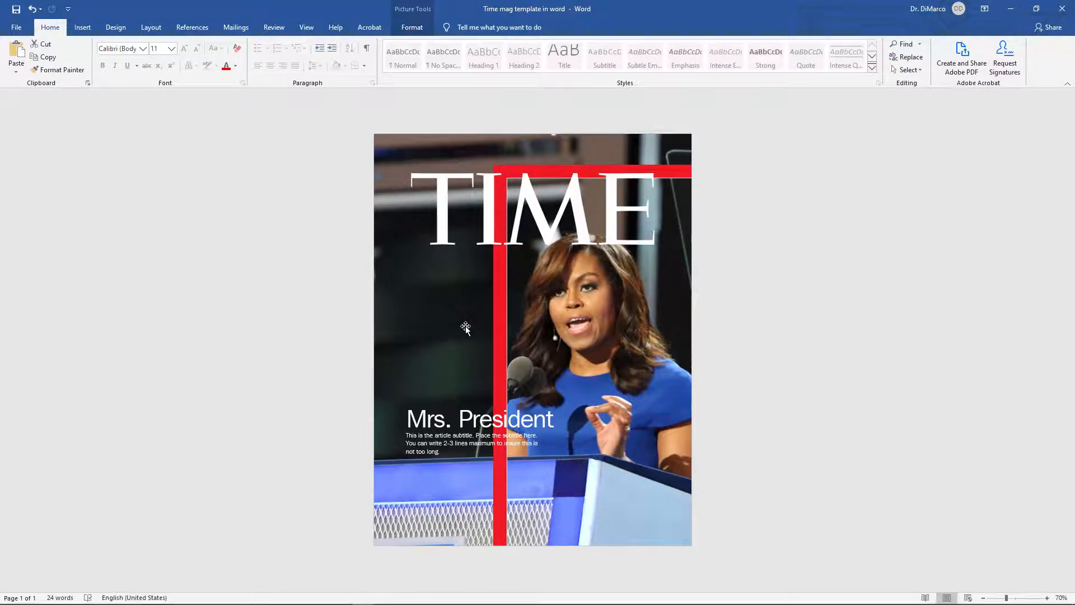
key("Delete")
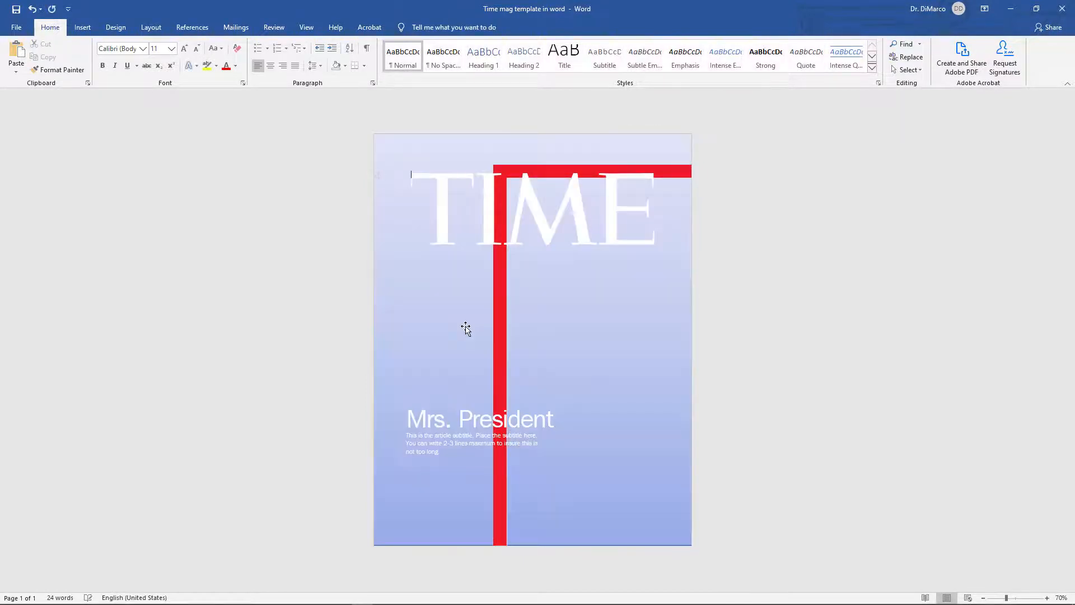
left_click(414, 327)
left_click_drag(415, 327, 439, 332)
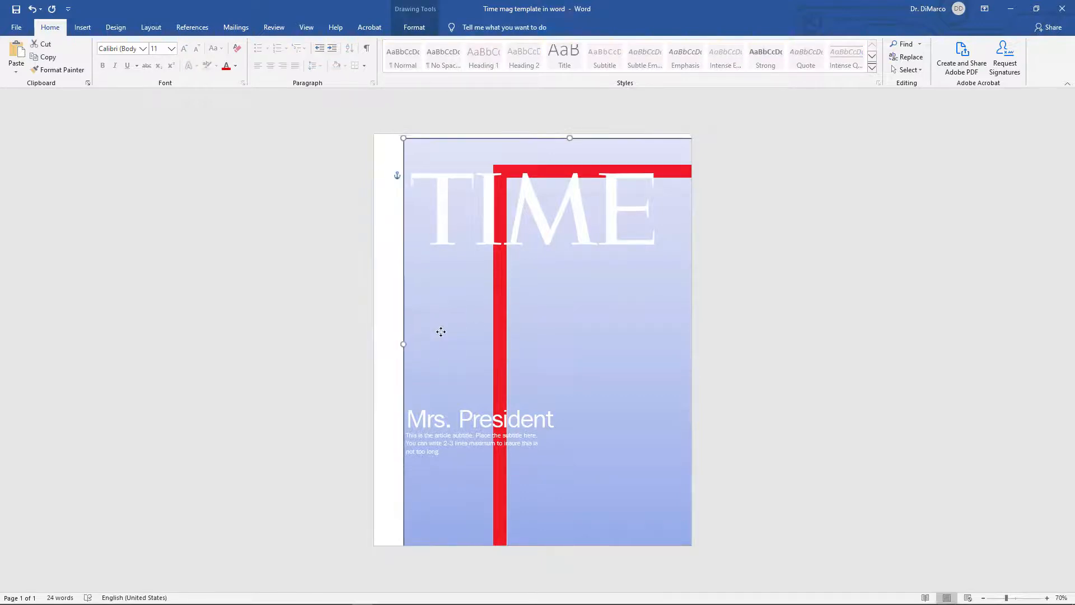
key("ctrl+z")
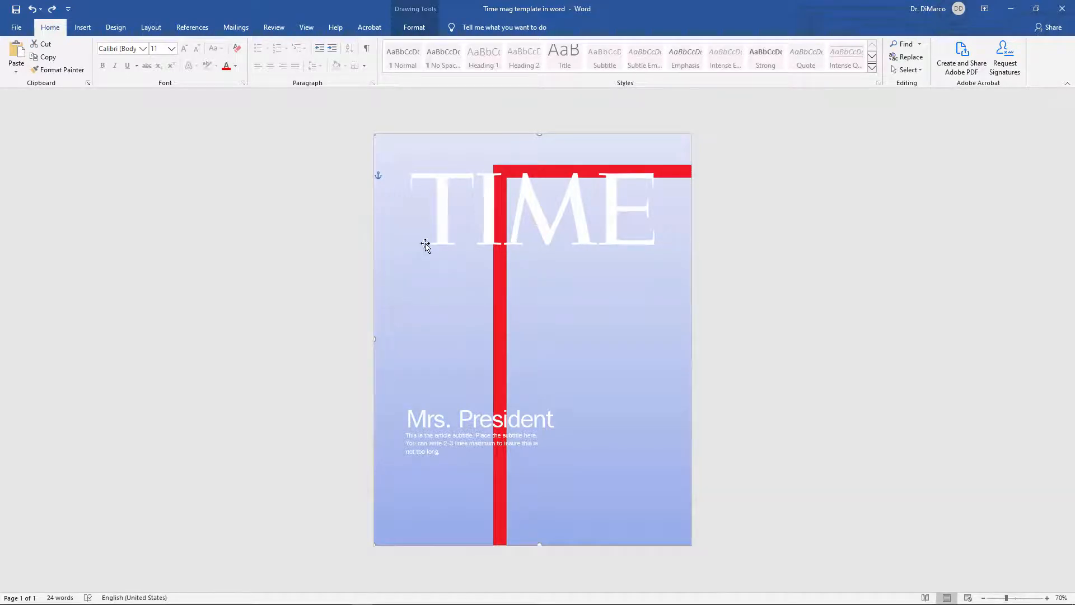
Step: Fill the cover's background shape with a gold theme color
double_click(440, 332)
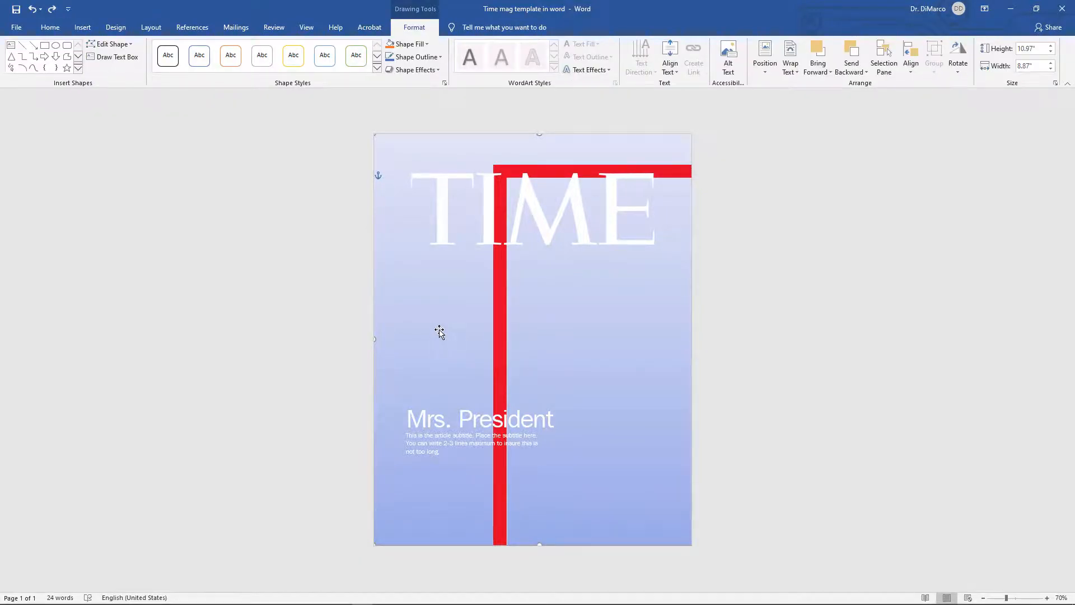
left_click(427, 46)
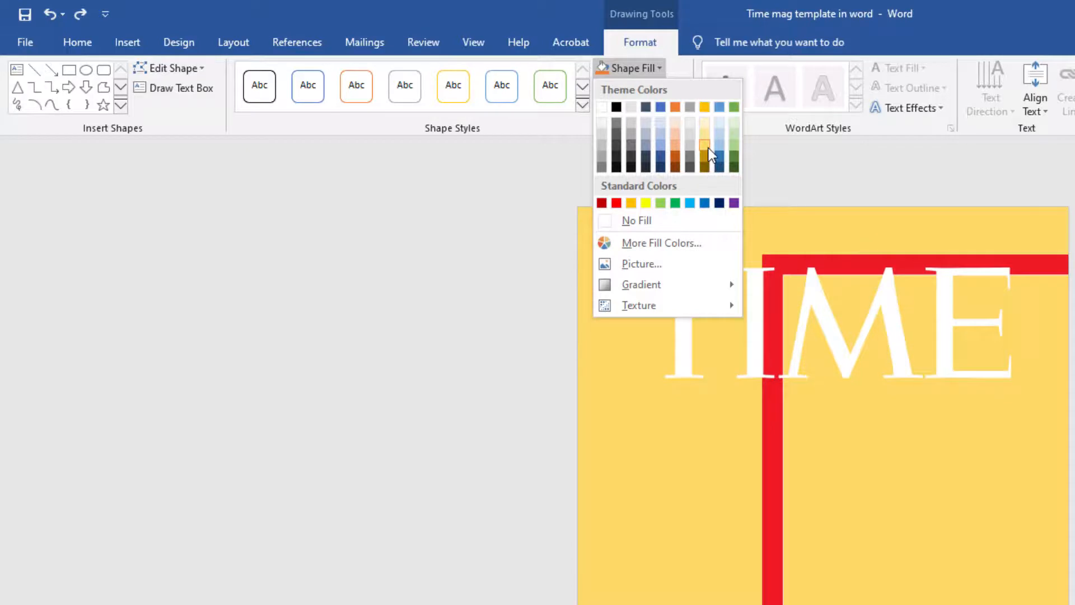
left_click(705, 156)
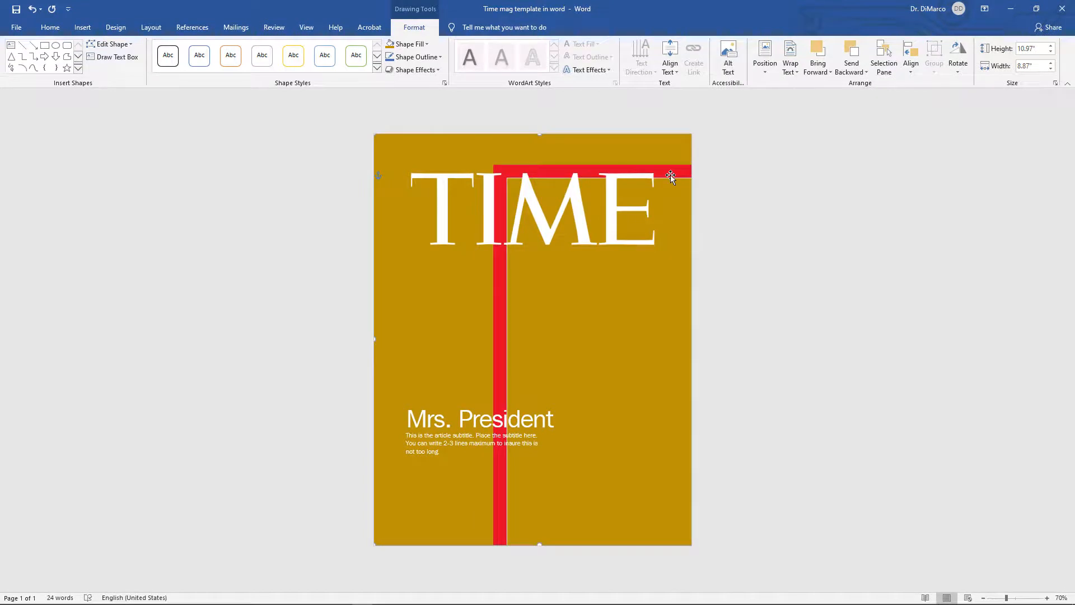
Step: Move the red border frame toward the right edge of the page
left_click_drag(670, 175, 819, 142)
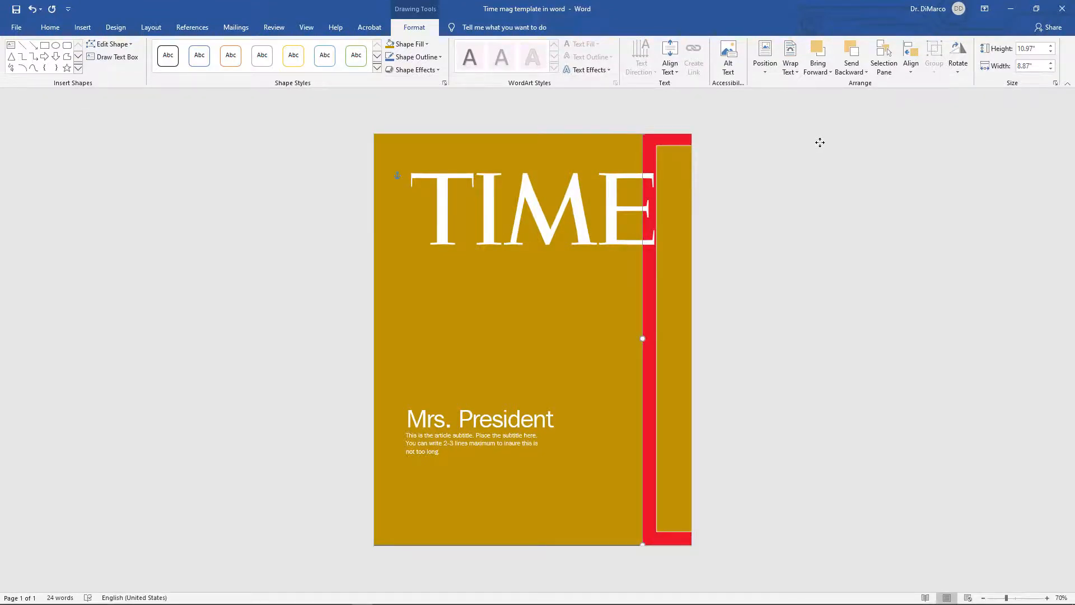
left_click(346, 167)
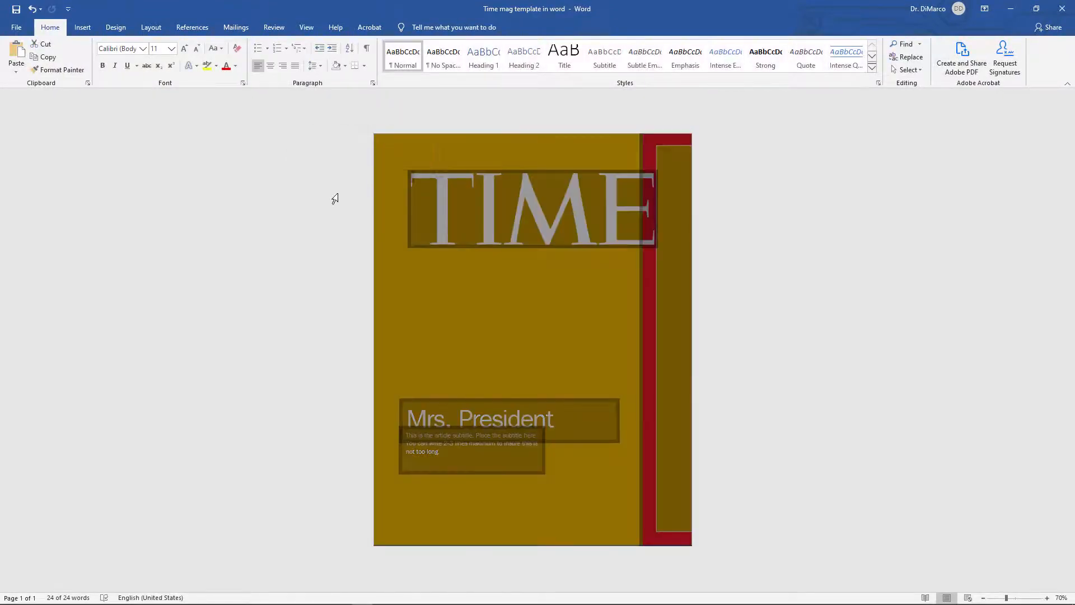
left_click(478, 113)
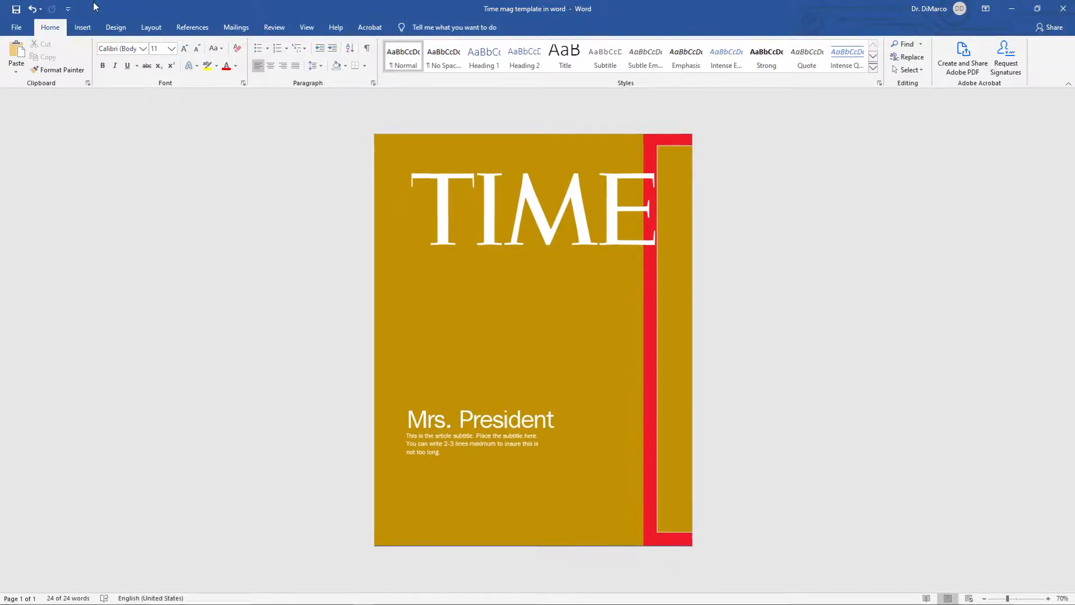
Step: Insert the Elephant picture from the Time magazine cover folder
left_click(82, 31)
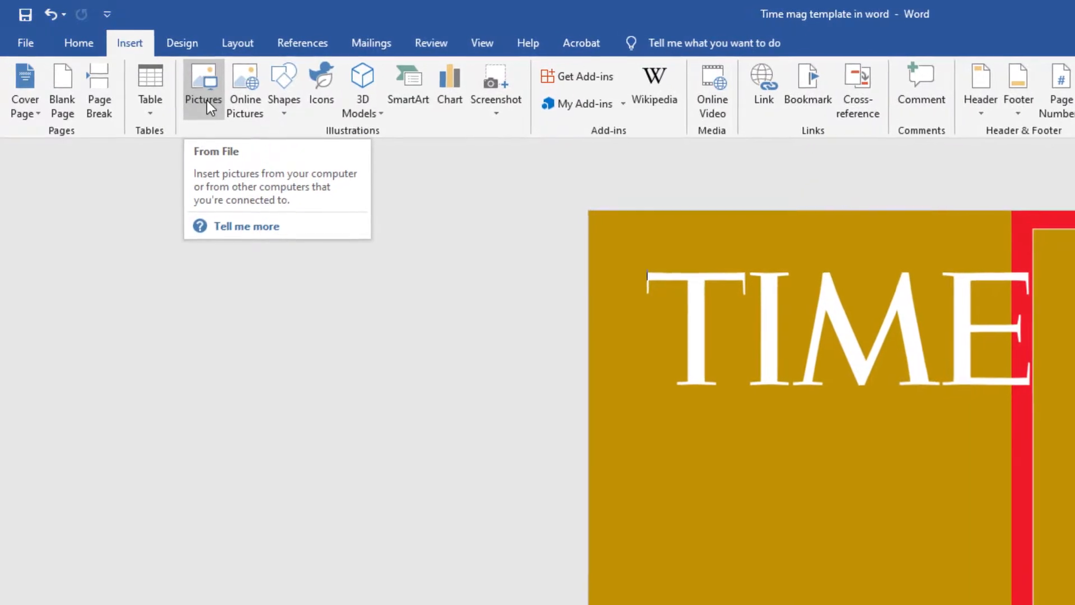
left_click(208, 100)
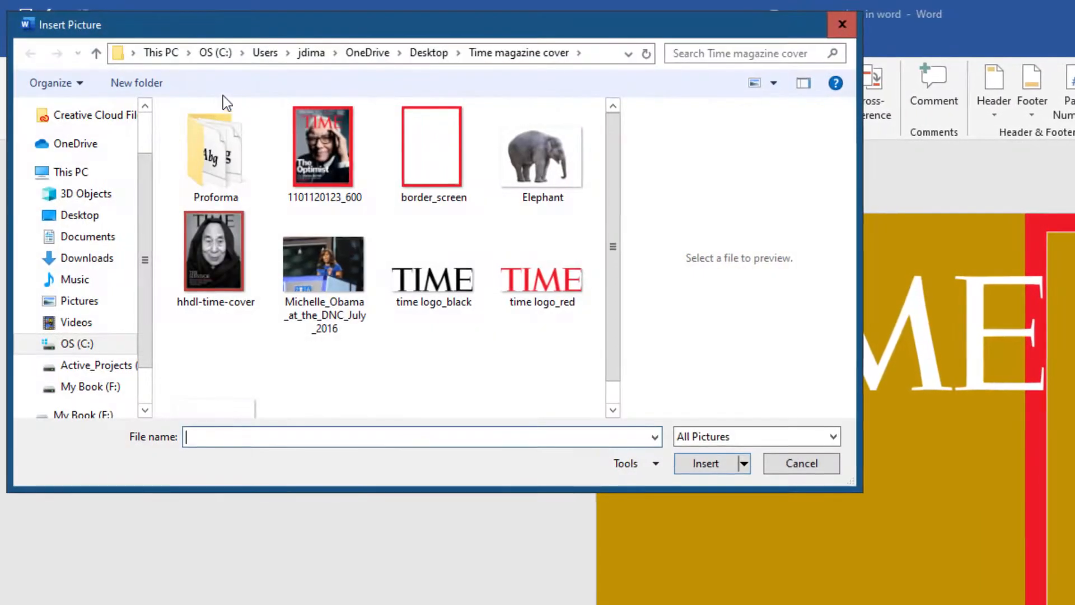
left_click(551, 157)
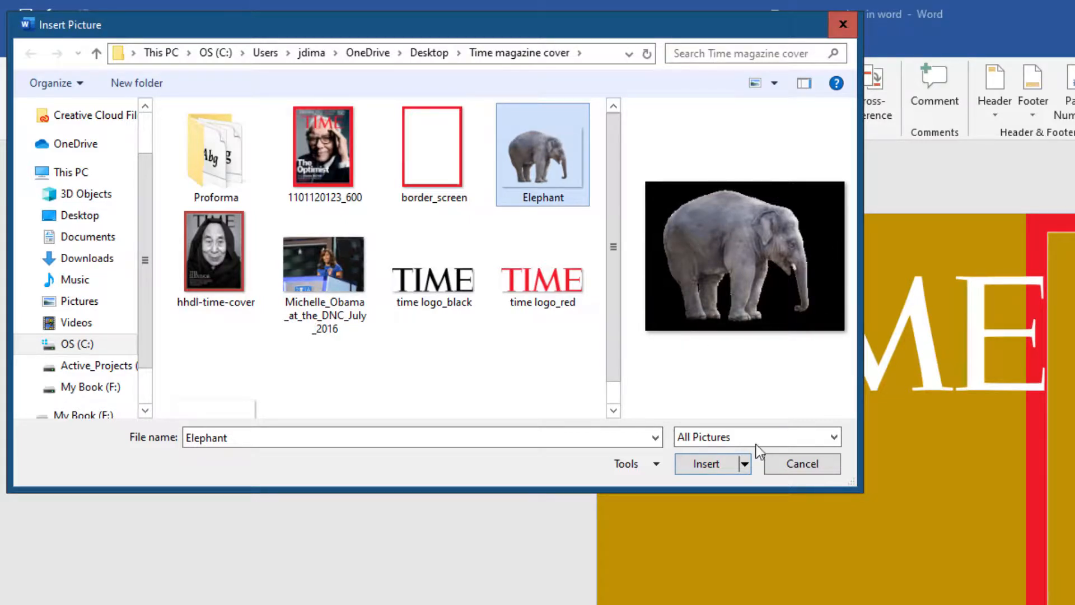
left_click(717, 465)
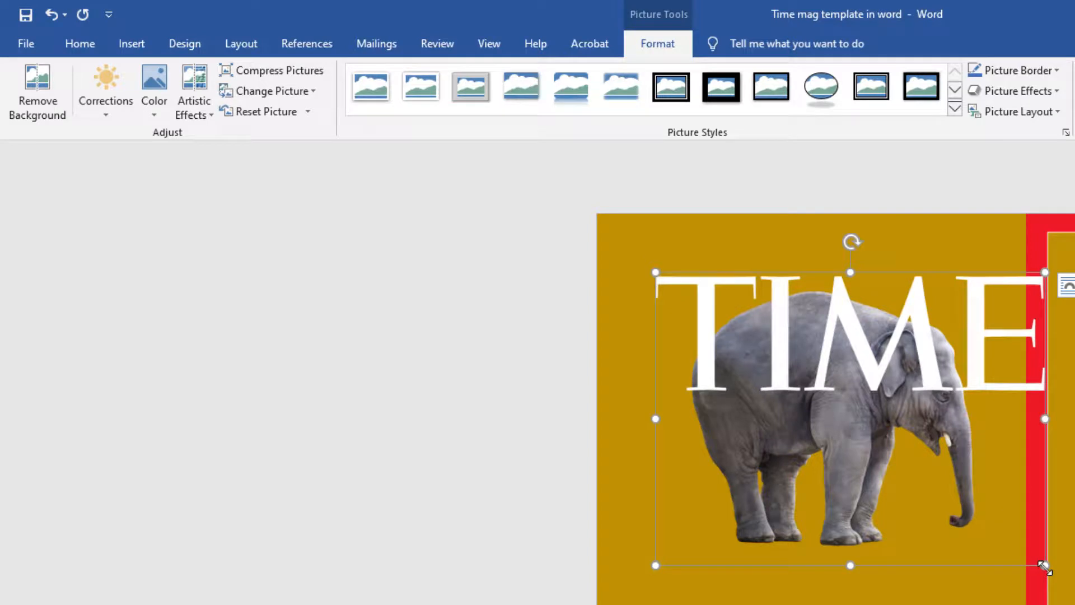
Step: Resize the elephant picture to about 8.09 x 10.77 inches and move it left over the cover
left_click_drag(1045, 567, 1074, 604)
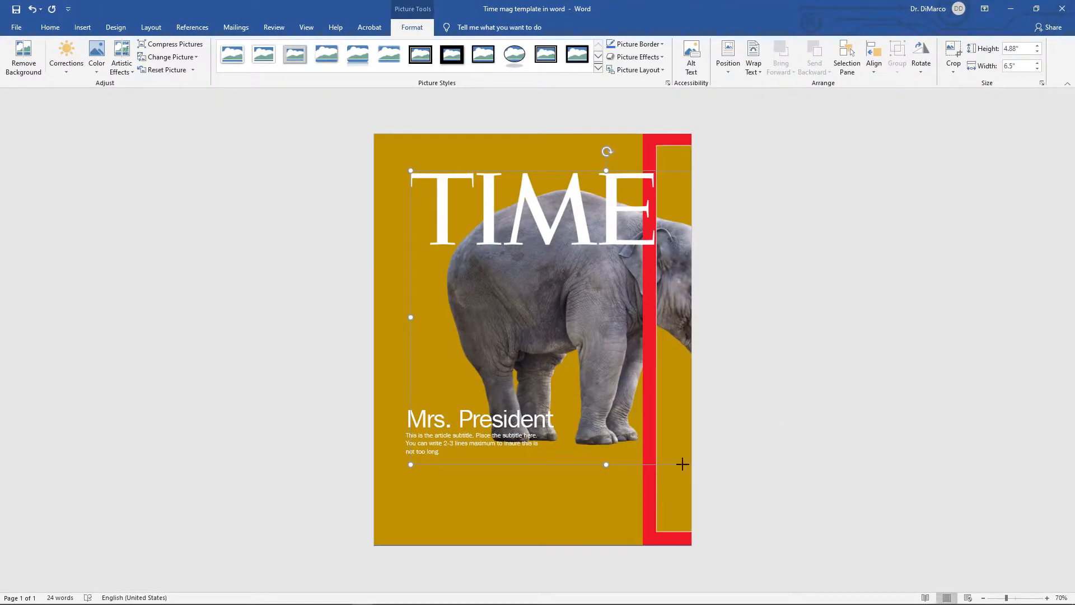
left_click_drag(681, 464, 682, 463)
left_click_drag(411, 464, 520, 473)
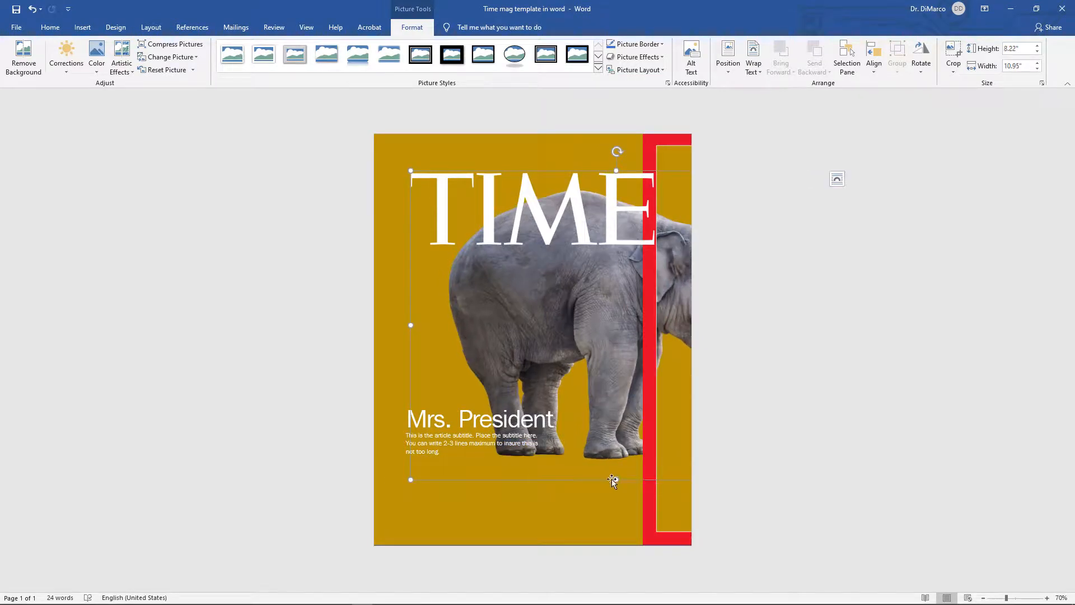
left_click_drag(615, 479, 621, 579)
left_click_drag(600, 336, 556, 326)
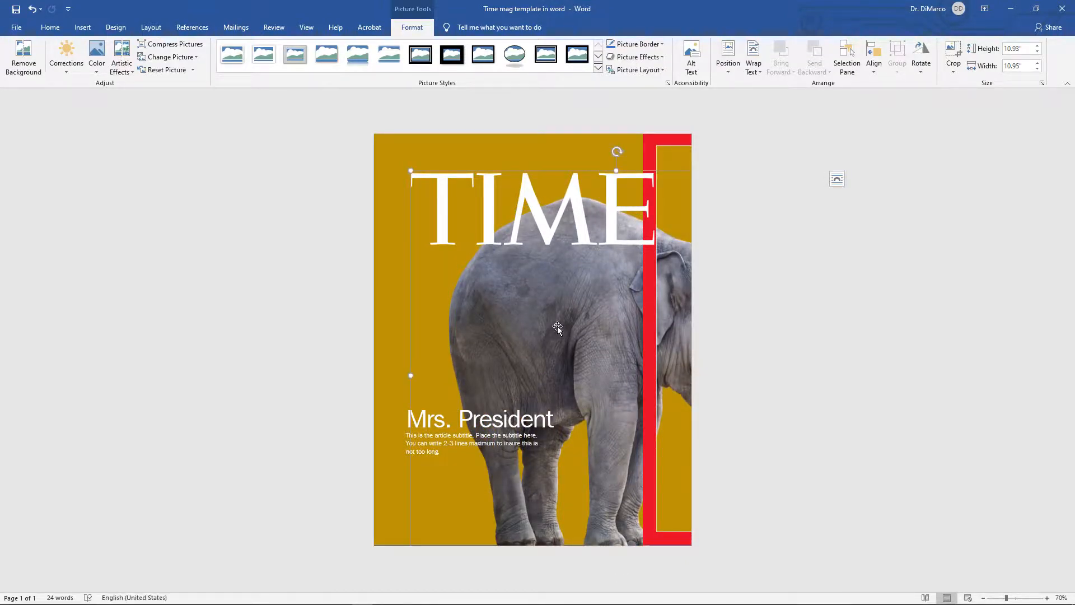
key("ctrl+z")
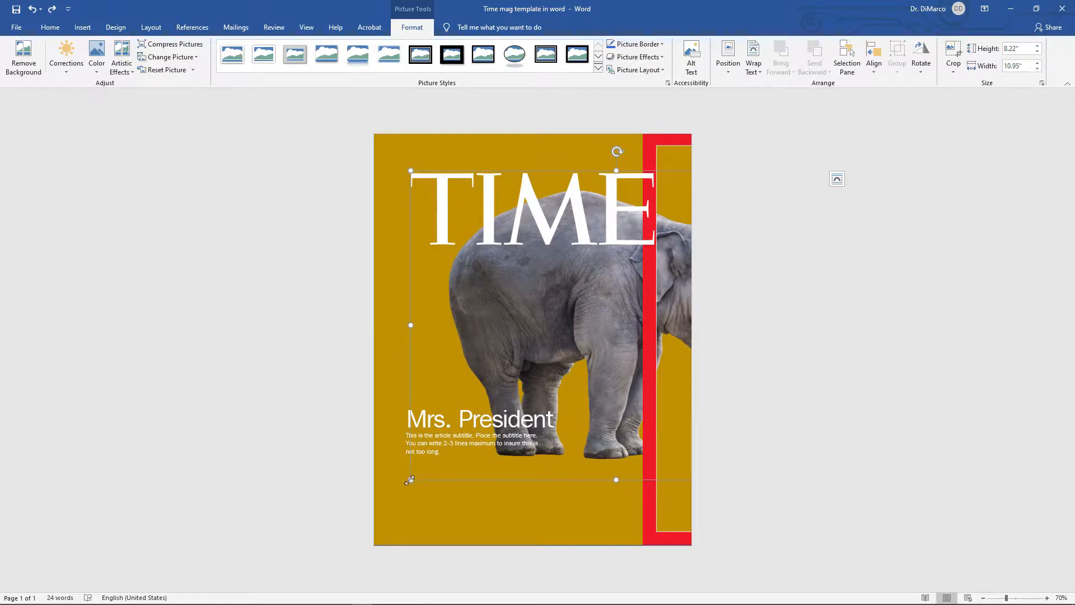
mouse_move(409, 479)
left_mouse_down()
mouse_move(368, 506)
mouse_move(411, 473)
left_mouse_up()
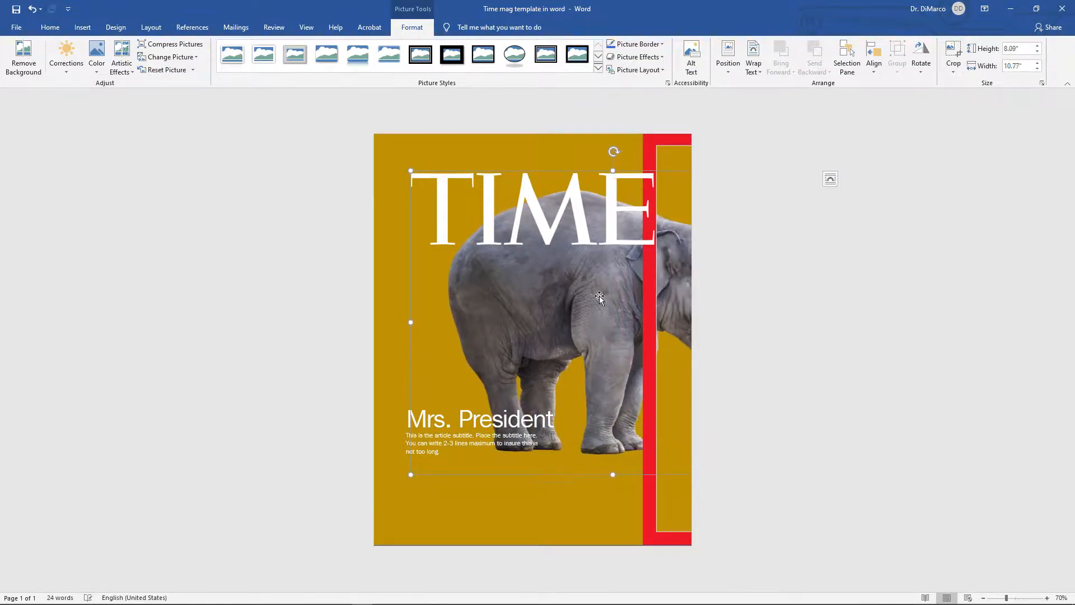
left_click_drag(599, 299, 475, 303)
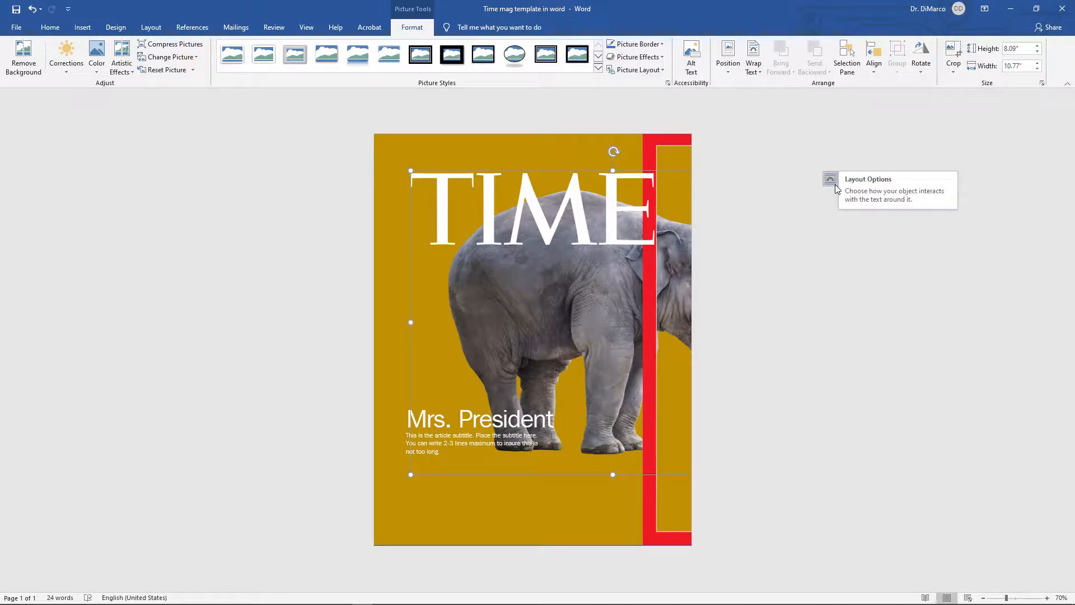
Step: Set the elephant picture's text wrapping to In Front of Text
left_click(761, 69)
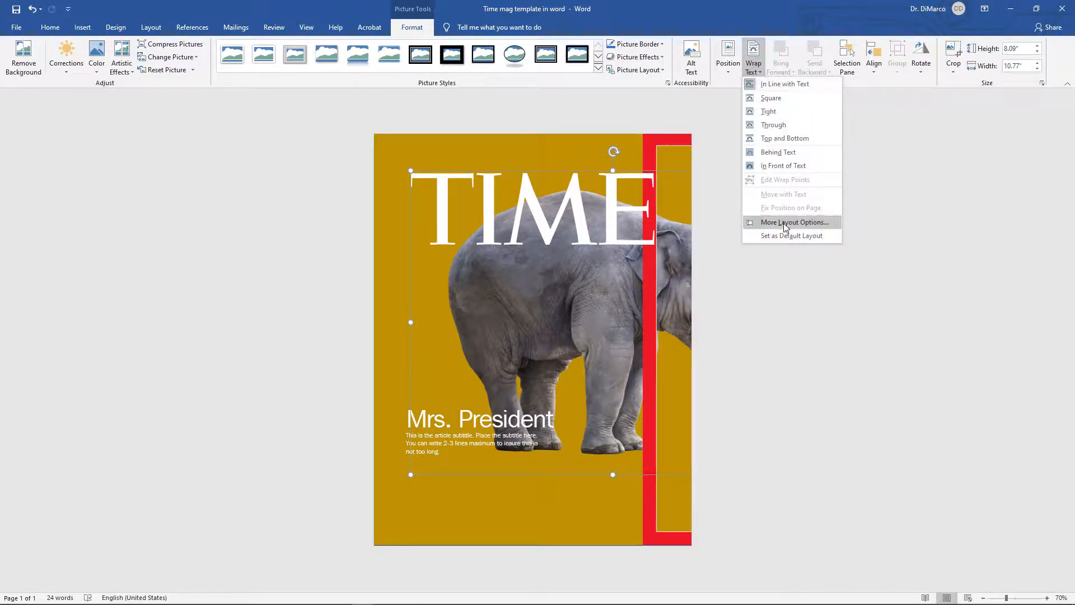
left_click(547, 301)
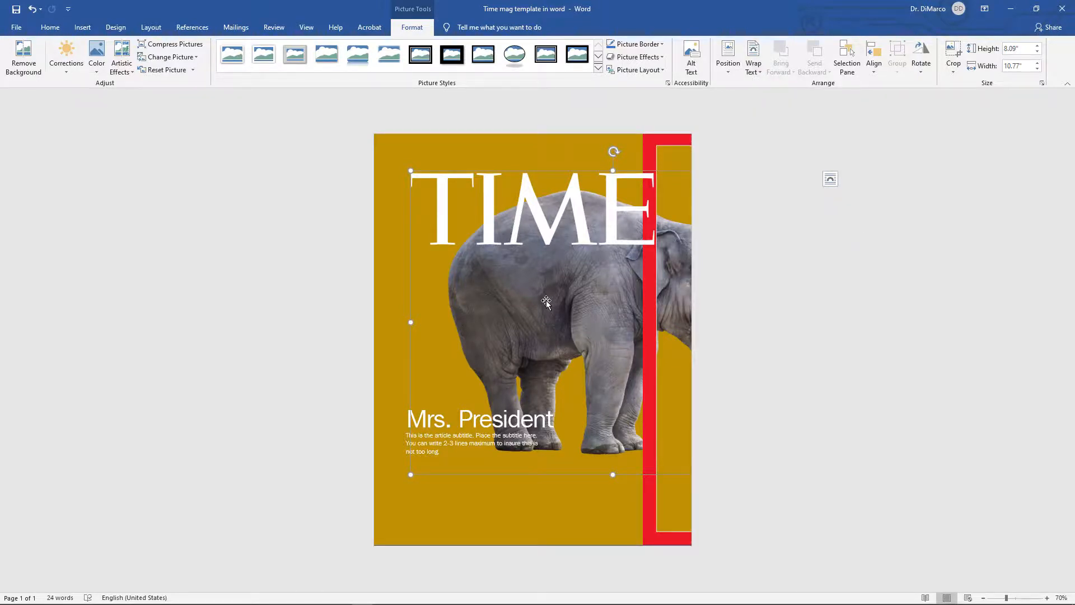
right_click(546, 300)
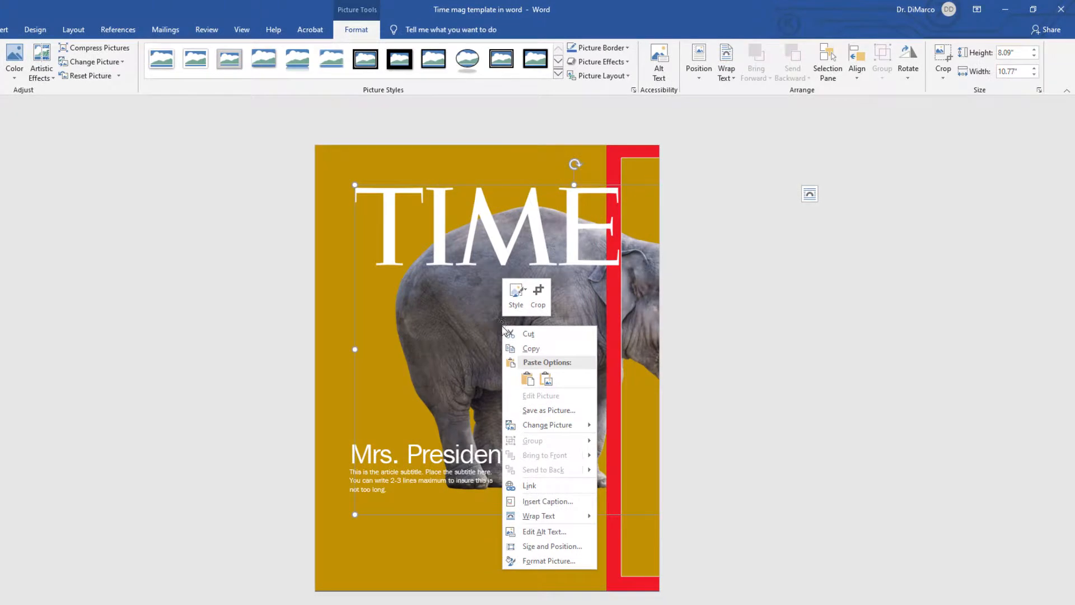
mouse_move(526, 518)
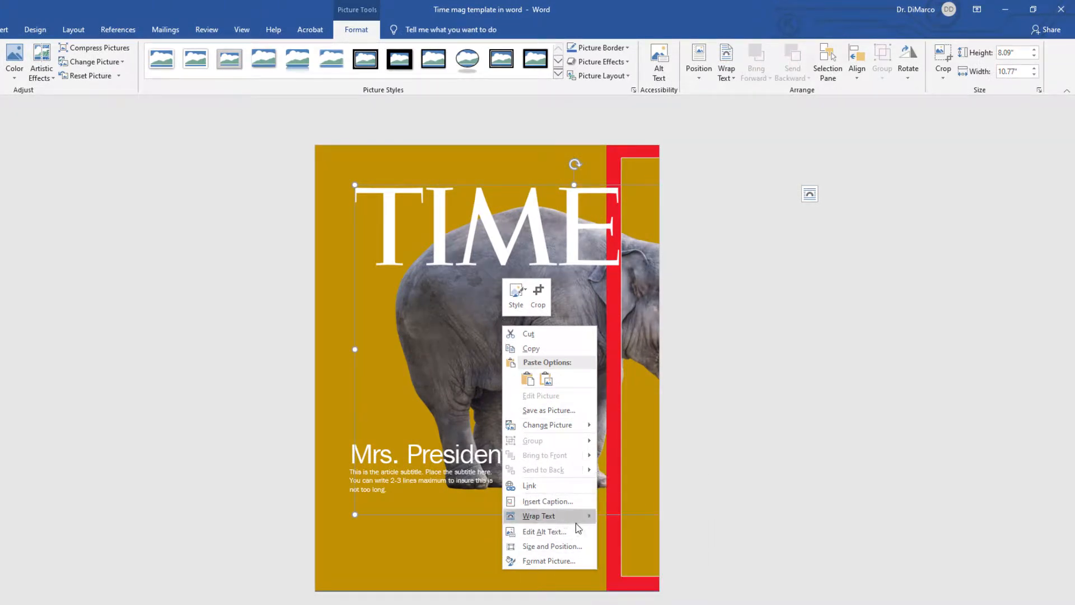
mouse_move(576, 515)
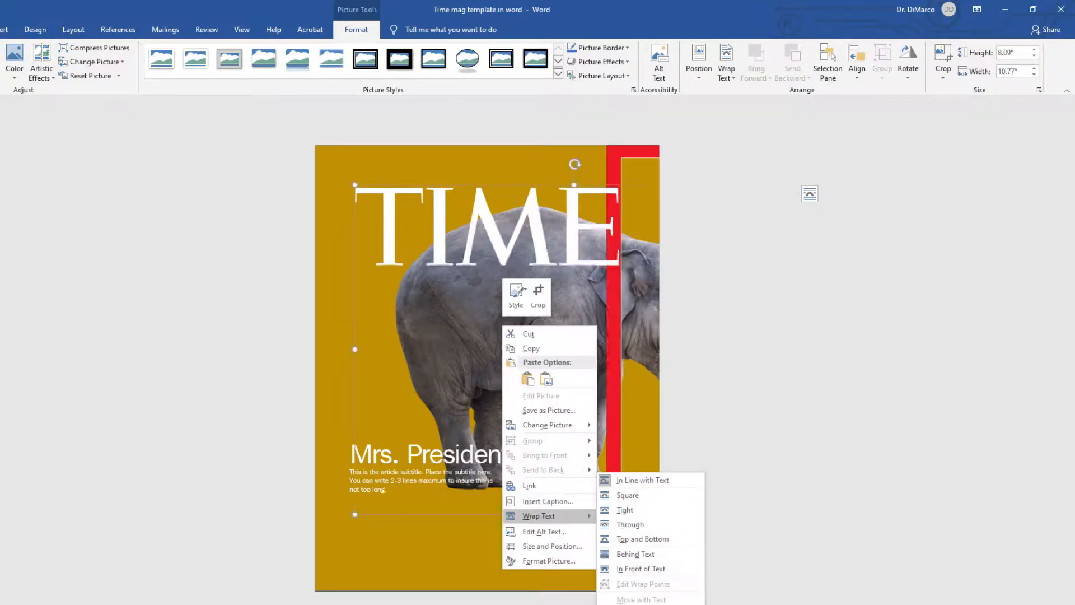
left_click(637, 604)
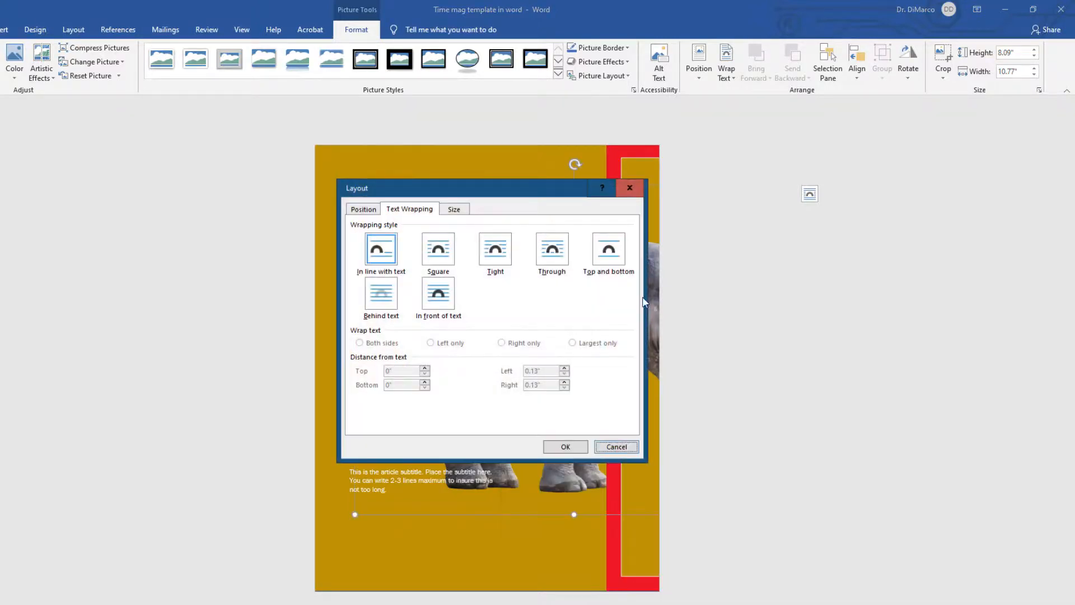
left_click(433, 305)
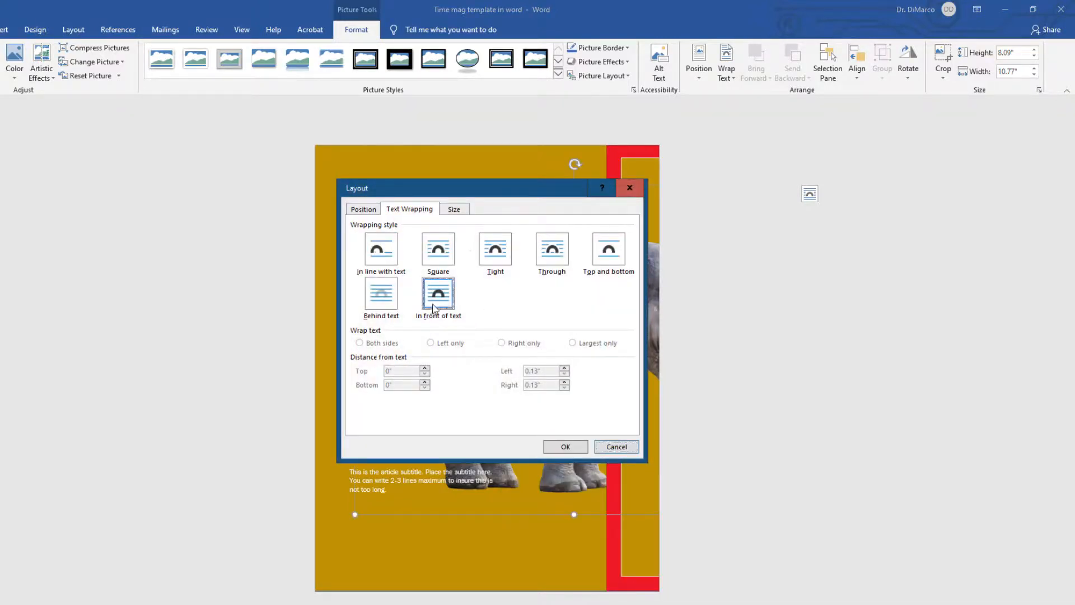
Step: Make the picture's horizontal and vertical absolute positions relative to the page and apply the layout
left_click(361, 210)
left_click(628, 269)
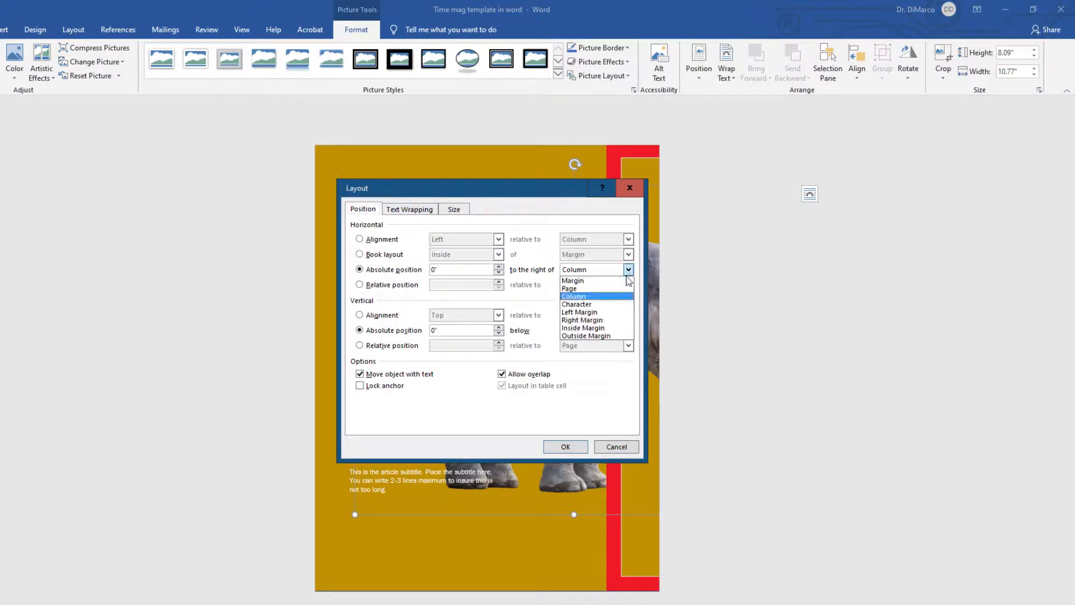
left_click(589, 295)
left_click(613, 330)
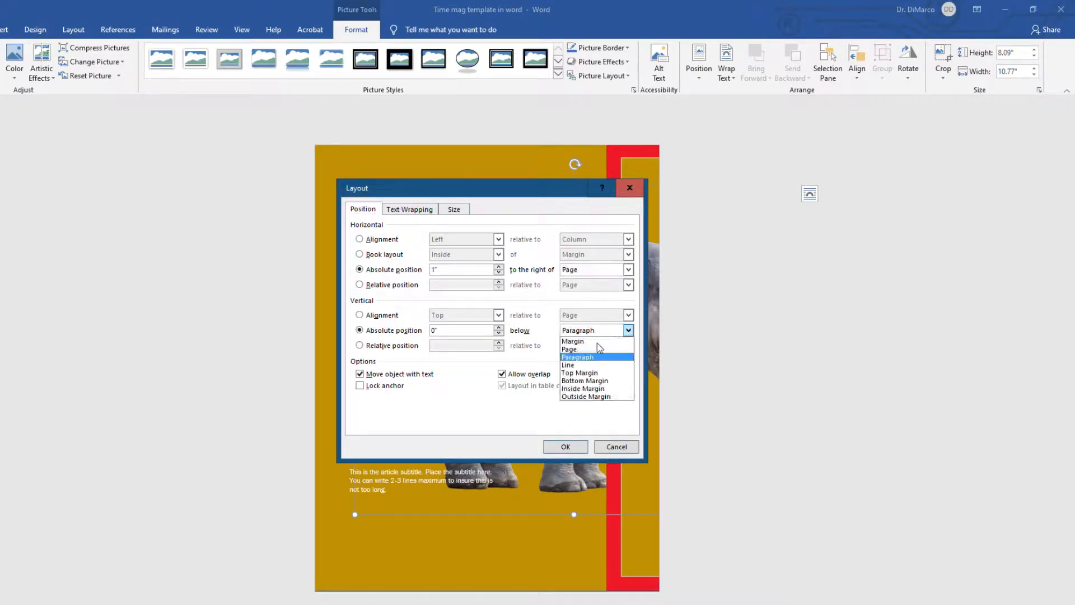
left_click(585, 354)
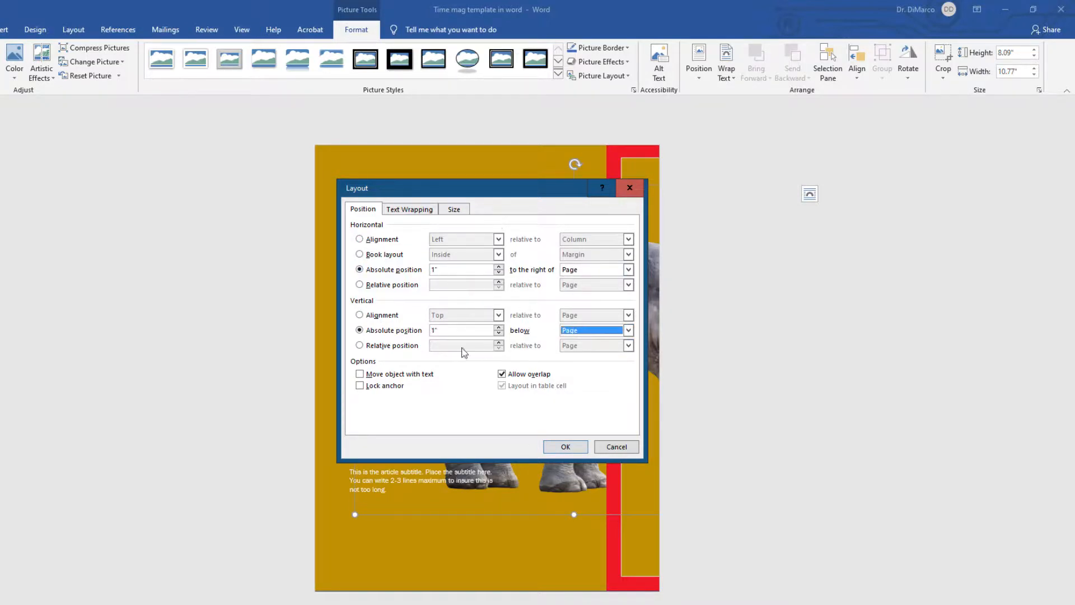
left_click(561, 446)
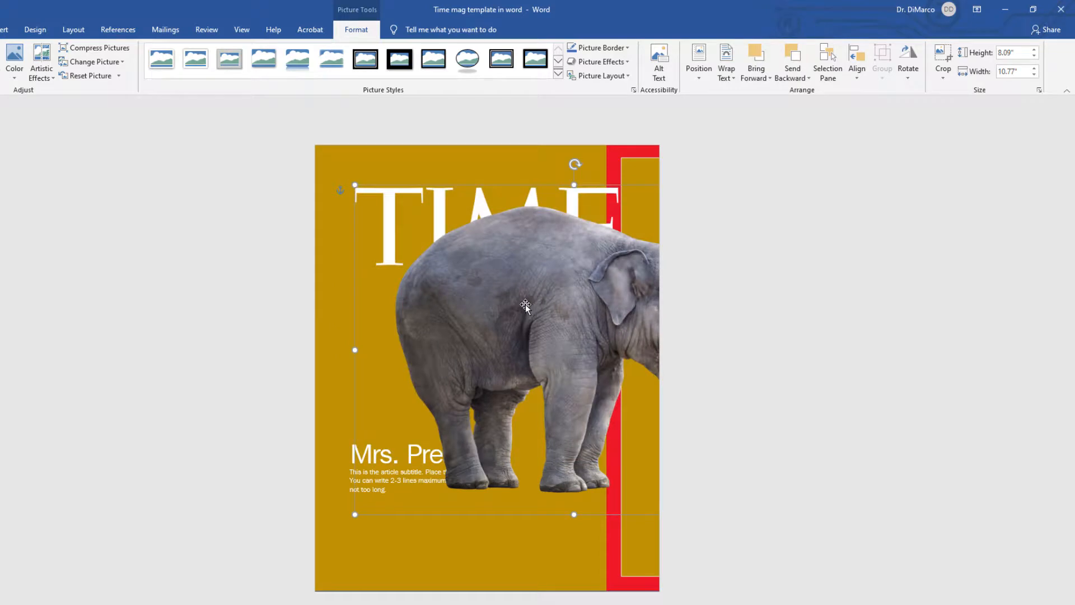
Step: Move the elephant picture left and drag the red border frame back to the page's left edge
left_click_drag(525, 305, 461, 299)
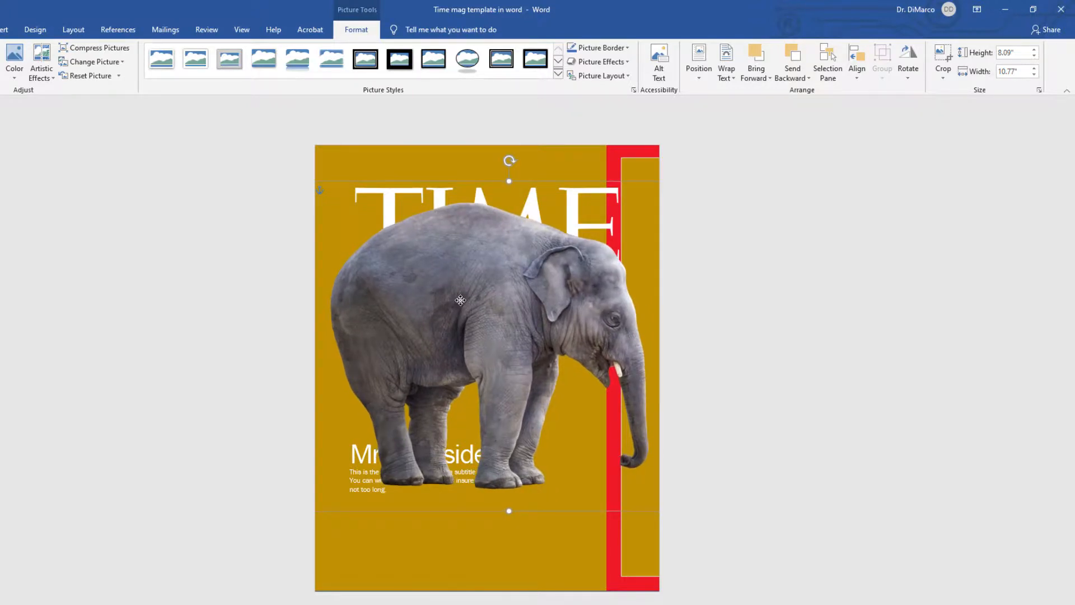
left_click_drag(461, 300, 461, 324)
left_click_drag(620, 159, 325, 158)
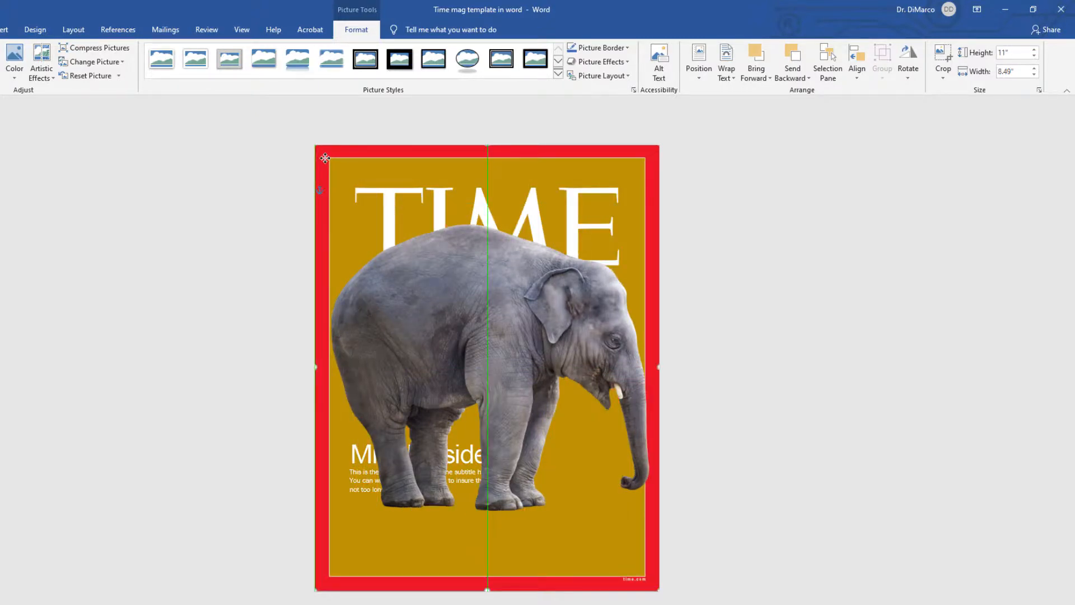
left_click_drag(325, 158, 325, 158)
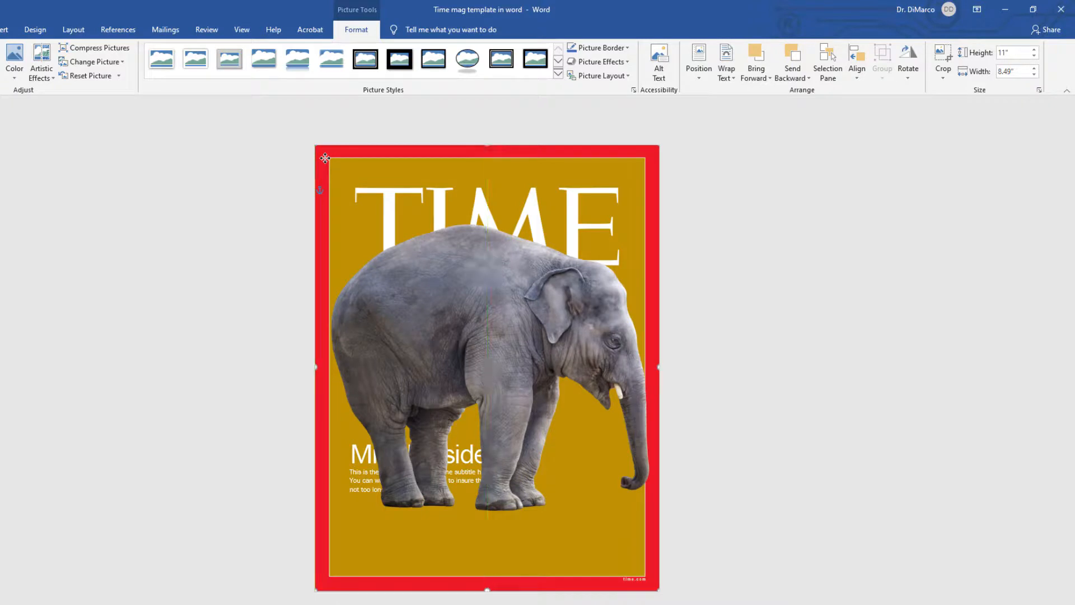
Step: Enlarge the elephant picture to about 8.31 x 11.07 inches and move it up over the cover
left_click(460, 319)
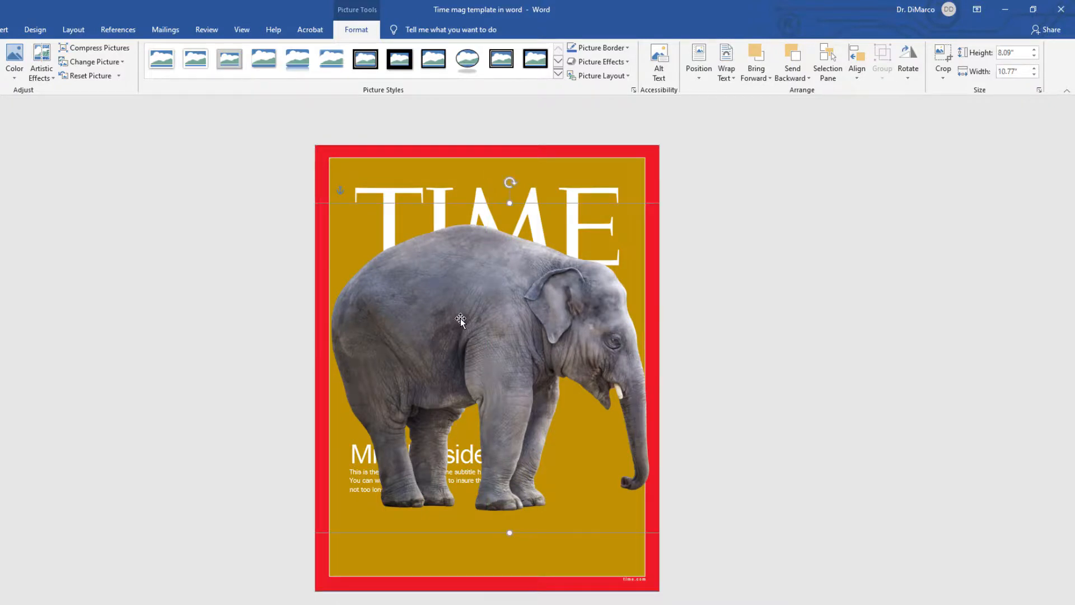
mouse_move(460, 319)
left_mouse_down()
mouse_move(481, 317)
mouse_move(459, 326)
left_mouse_up()
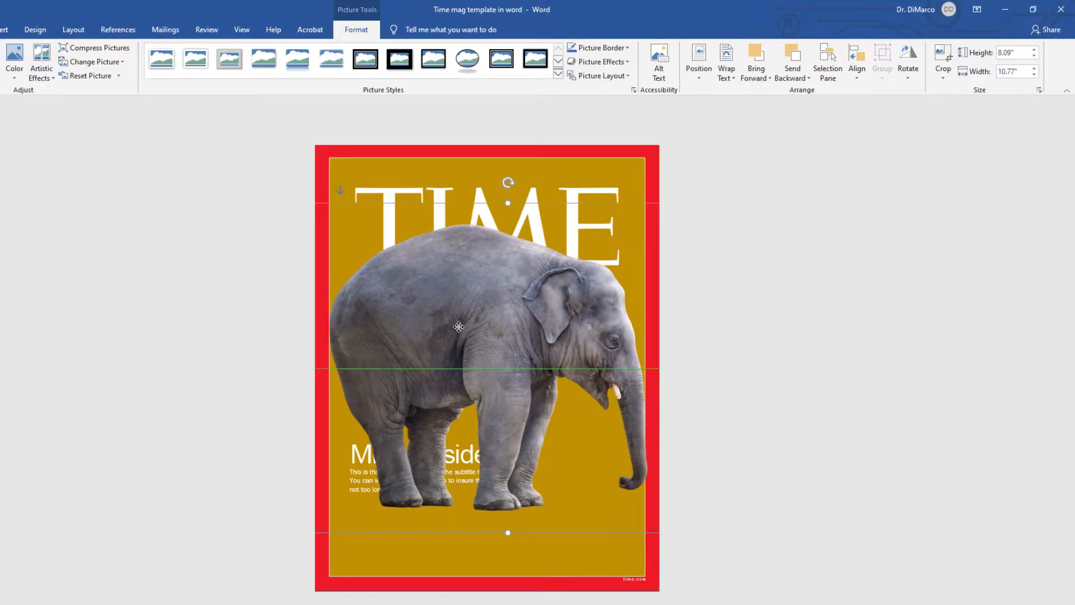
left_click_drag(458, 327, 461, 326)
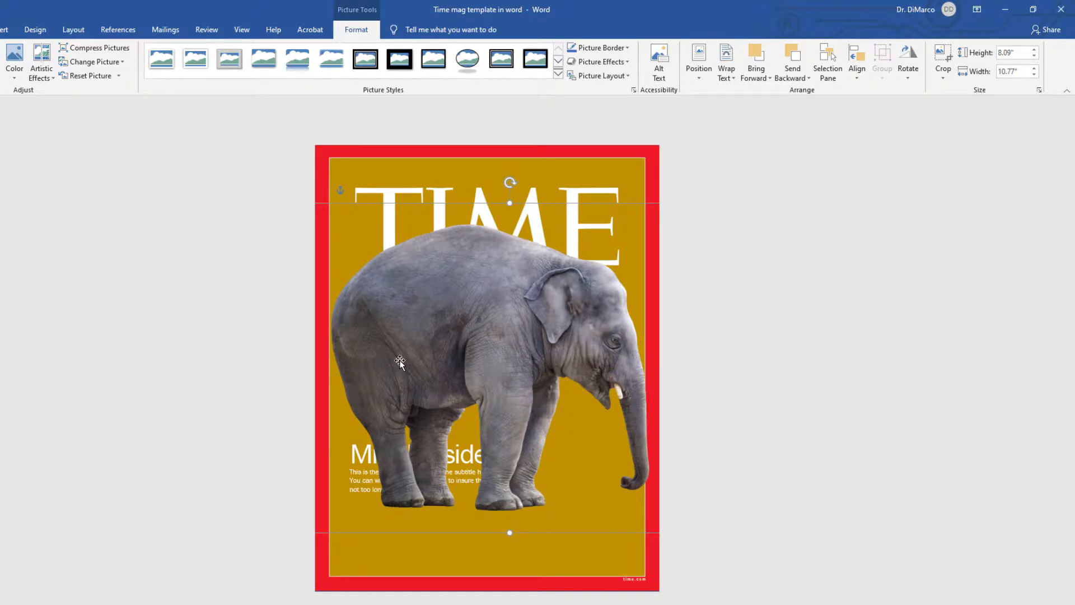
left_click_drag(459, 316, 509, 319)
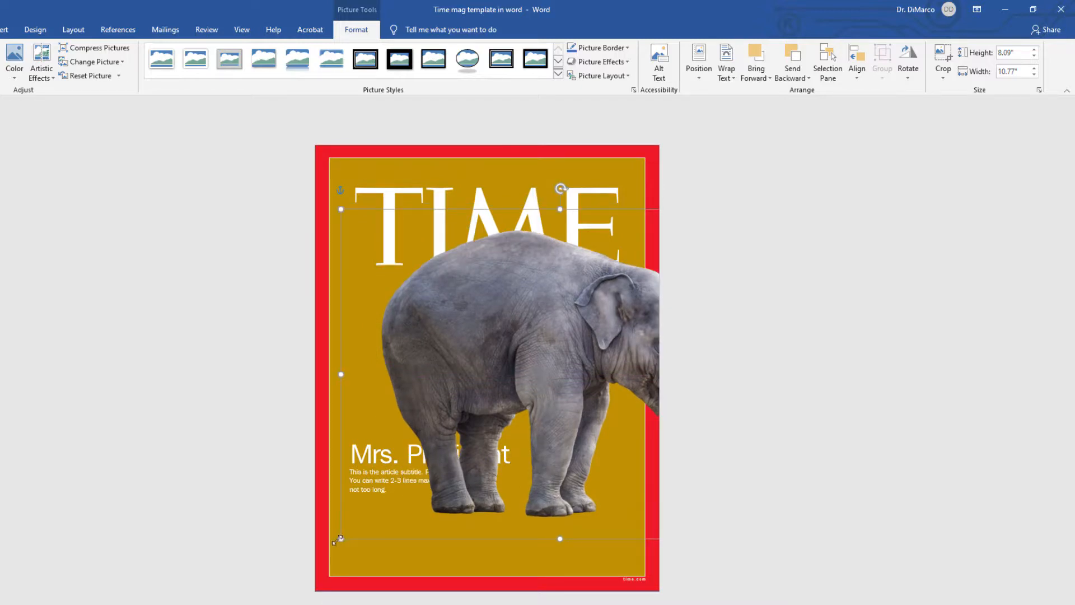
left_click_drag(334, 541, 323, 550)
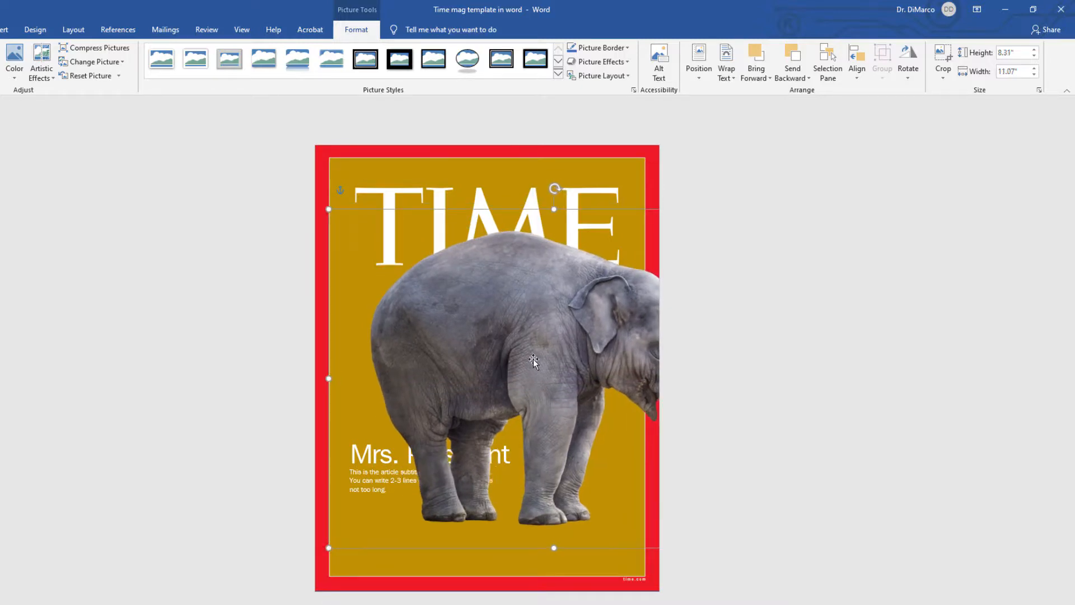
left_click_drag(533, 361, 488, 378)
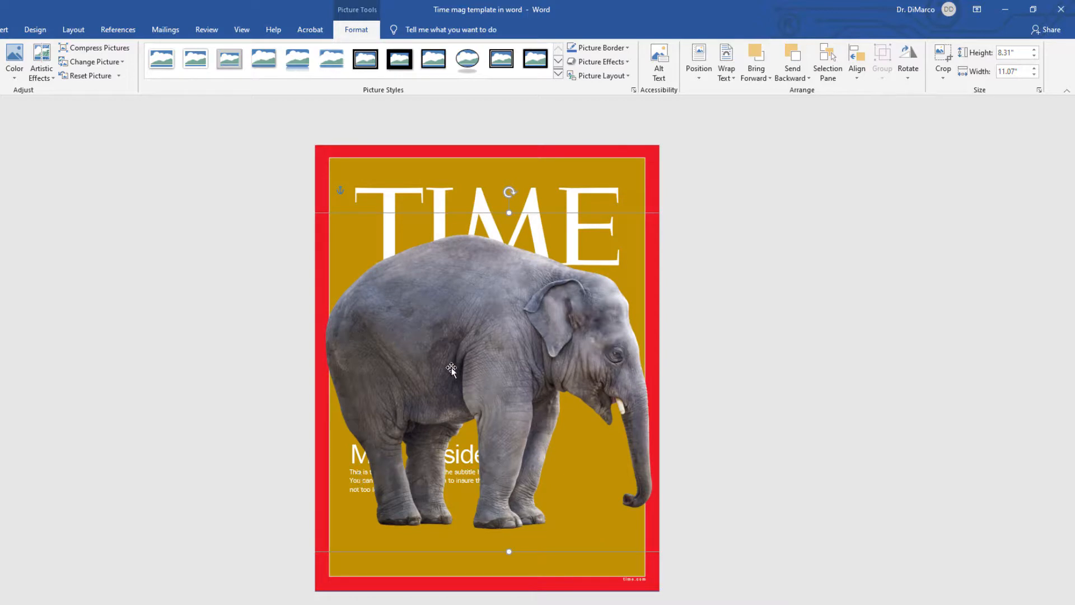
left_click_drag(451, 370, 468, 305)
Step: Move the article subtitle box lower and shift the elephant picture further up
left_click(379, 476)
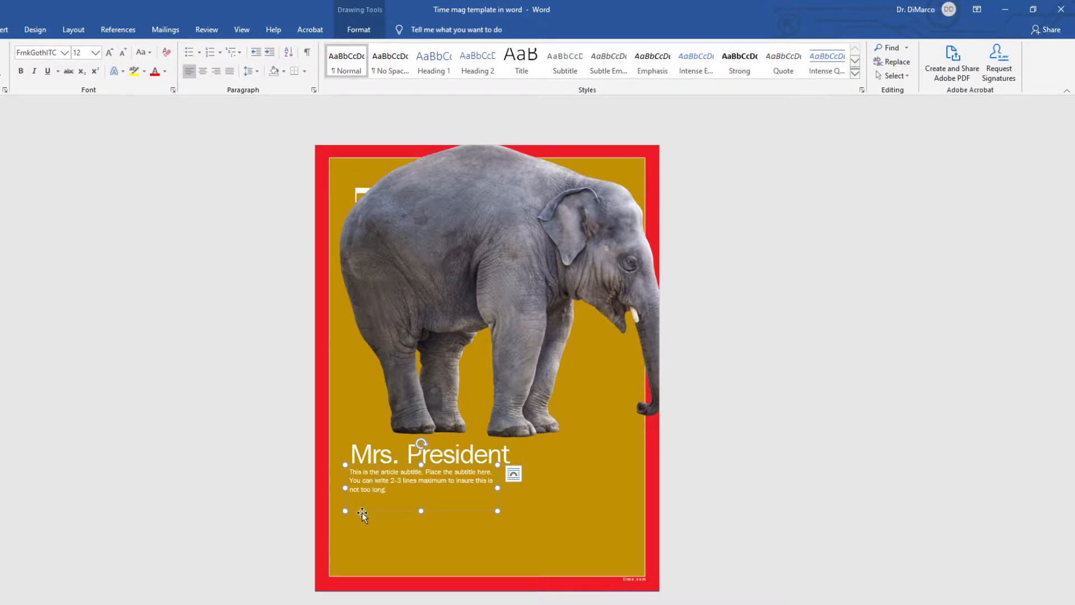
left_click_drag(362, 512, 357, 567)
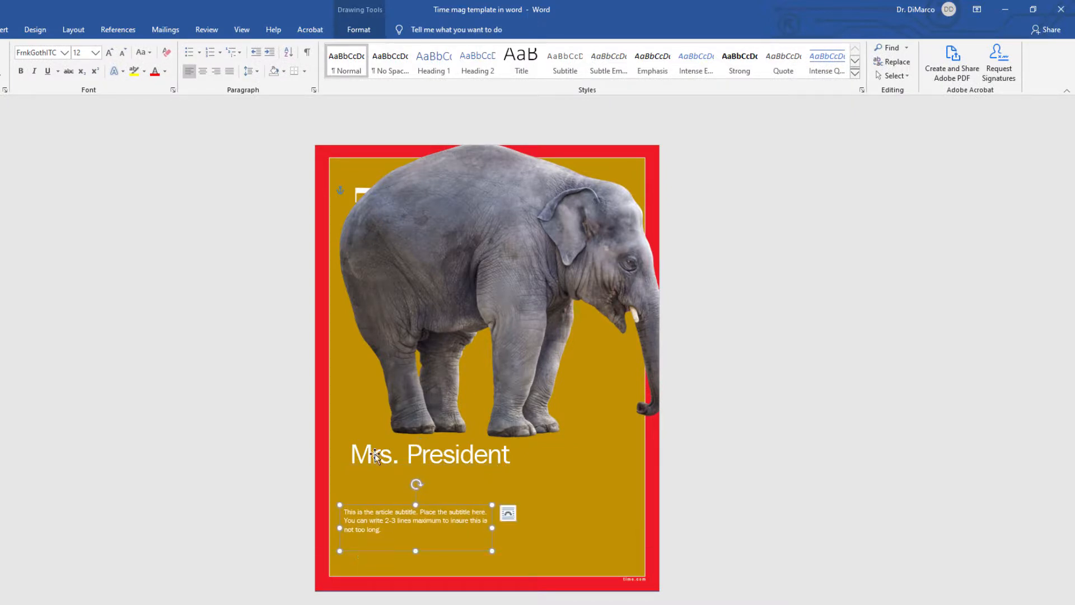
left_click(378, 458)
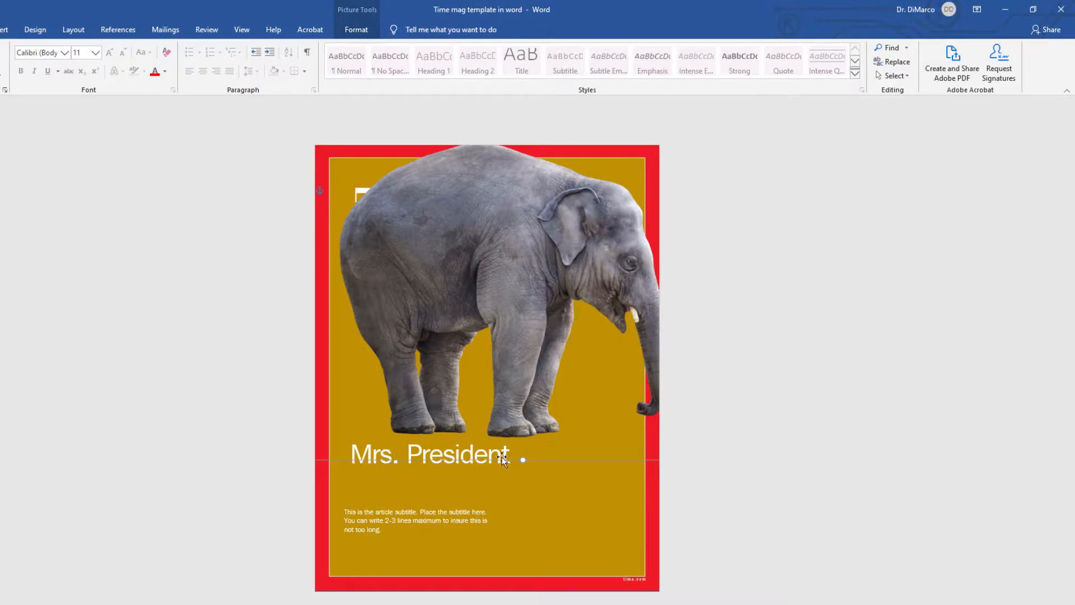
left_click_drag(511, 409, 509, 377)
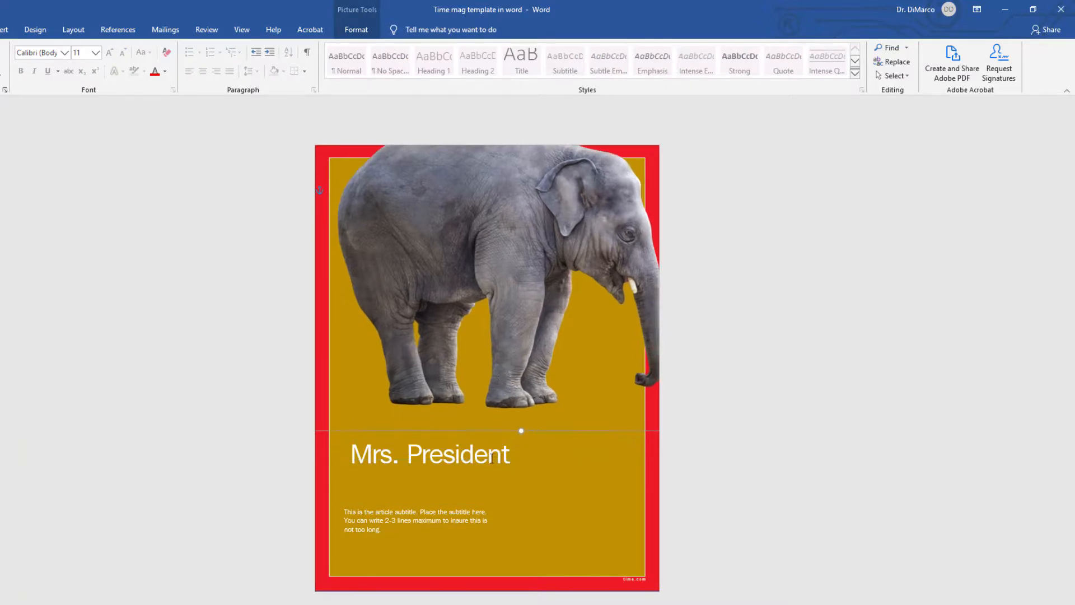
Step: Move the Mrs. President title down above the subtitle and shift the elephant picture lower
left_click(457, 479)
left_click_drag(452, 478, 446, 515)
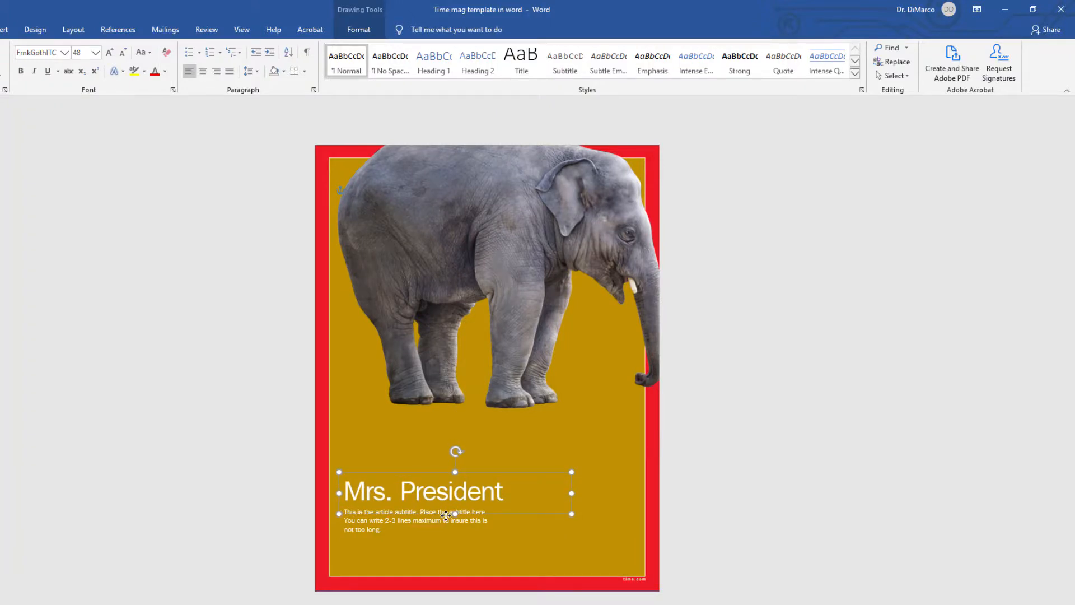
left_click_drag(446, 516, 446, 516)
left_click(525, 331)
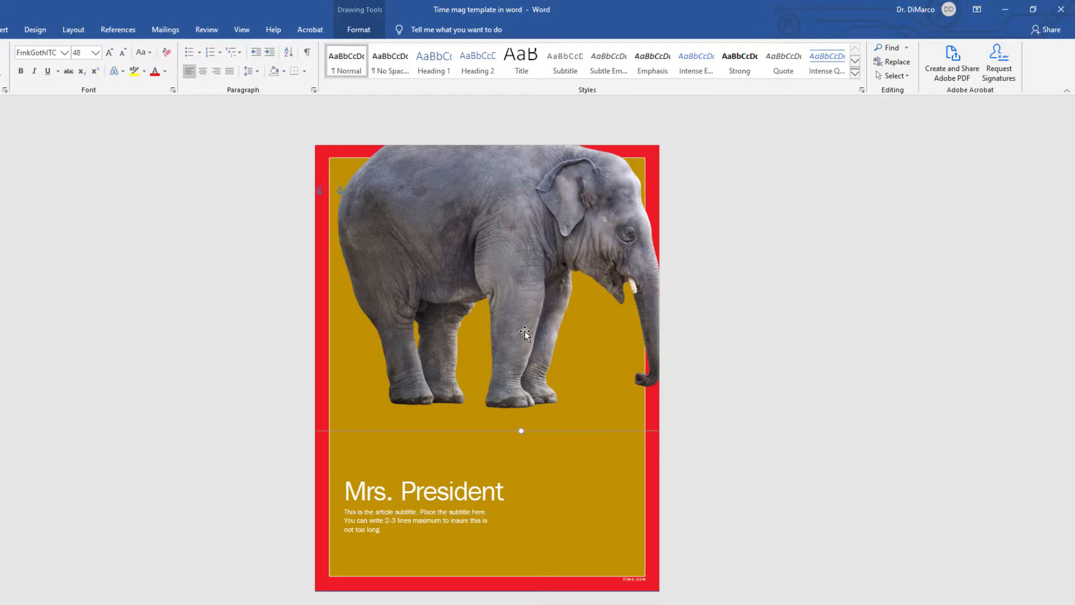
left_click_drag(525, 331, 515, 374)
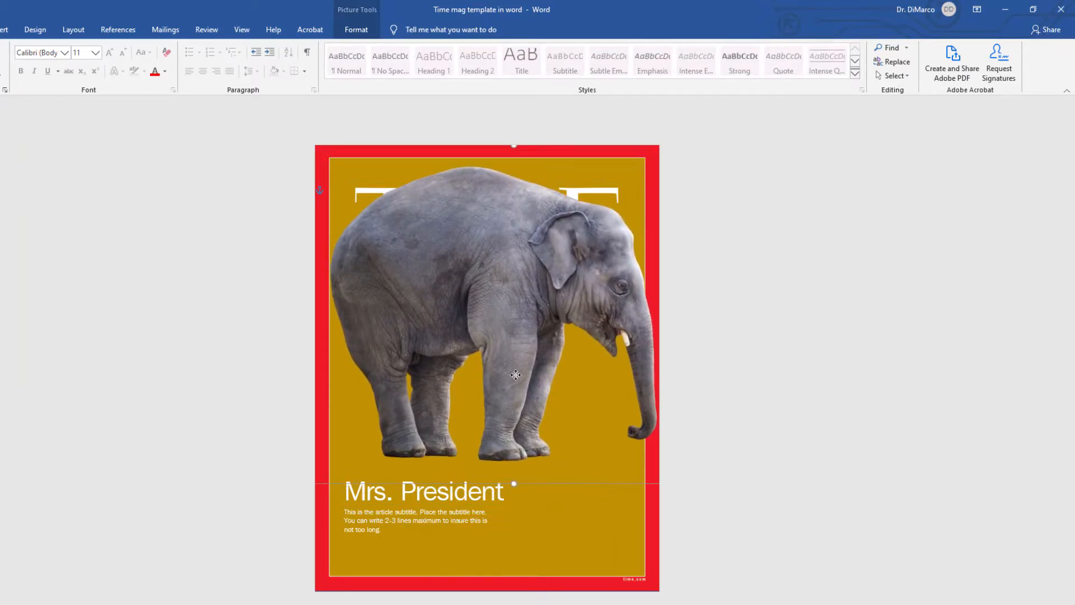
Step: Bring the title and subtitle text boxes to the front, over the elephant picture
left_click(494, 492)
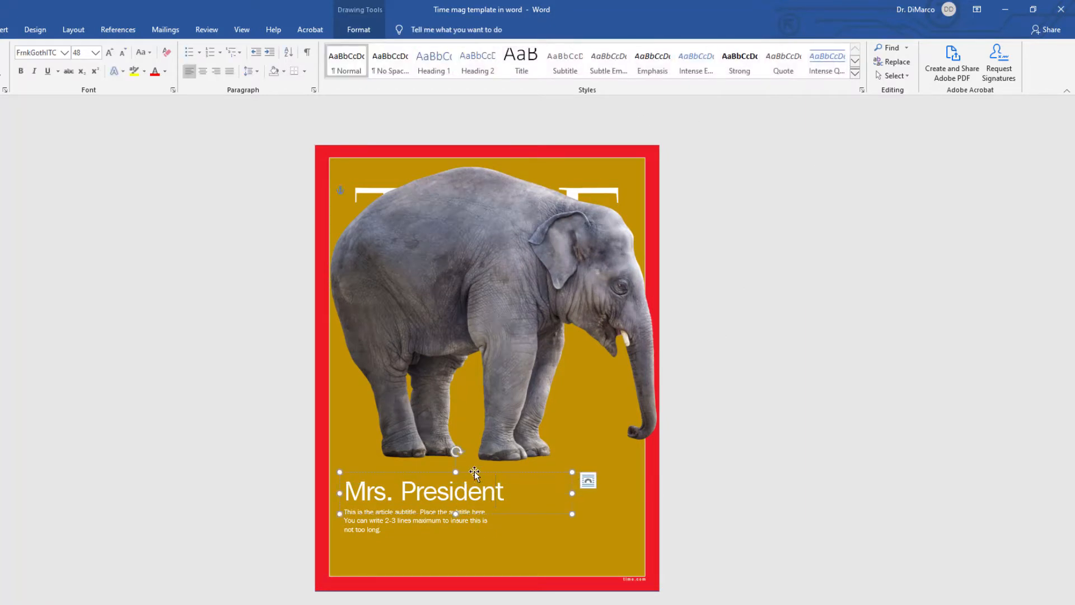
left_click(74, 31)
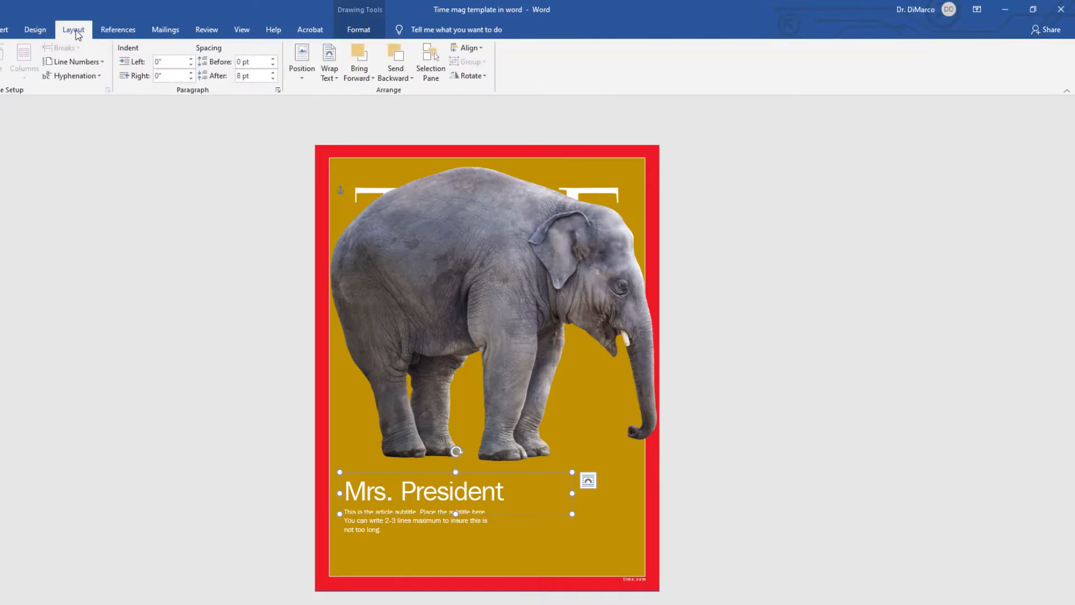
left_click(373, 79)
left_click(376, 105)
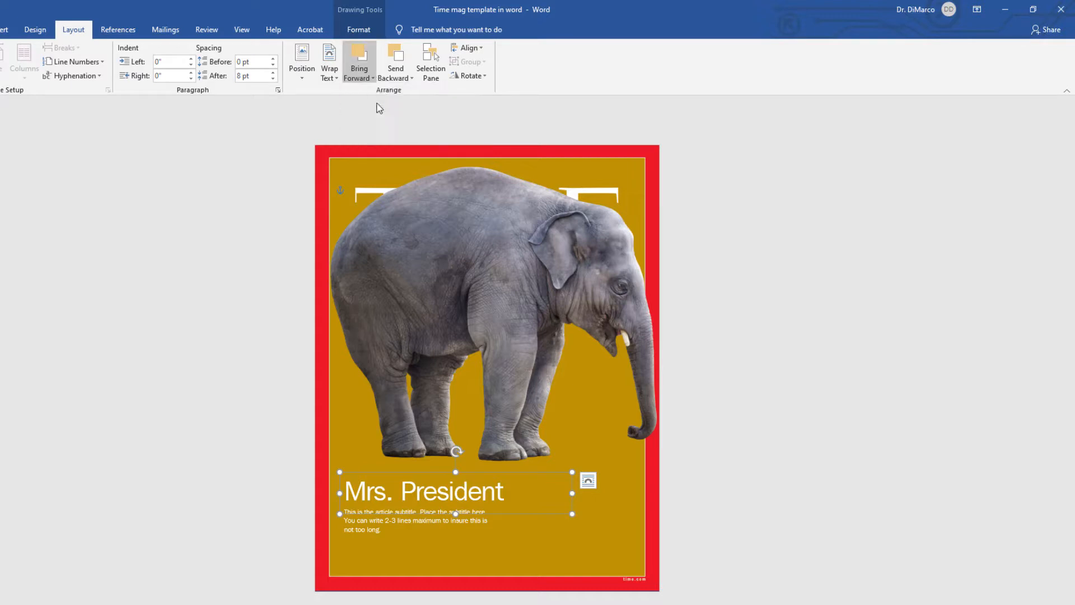
left_click(365, 546)
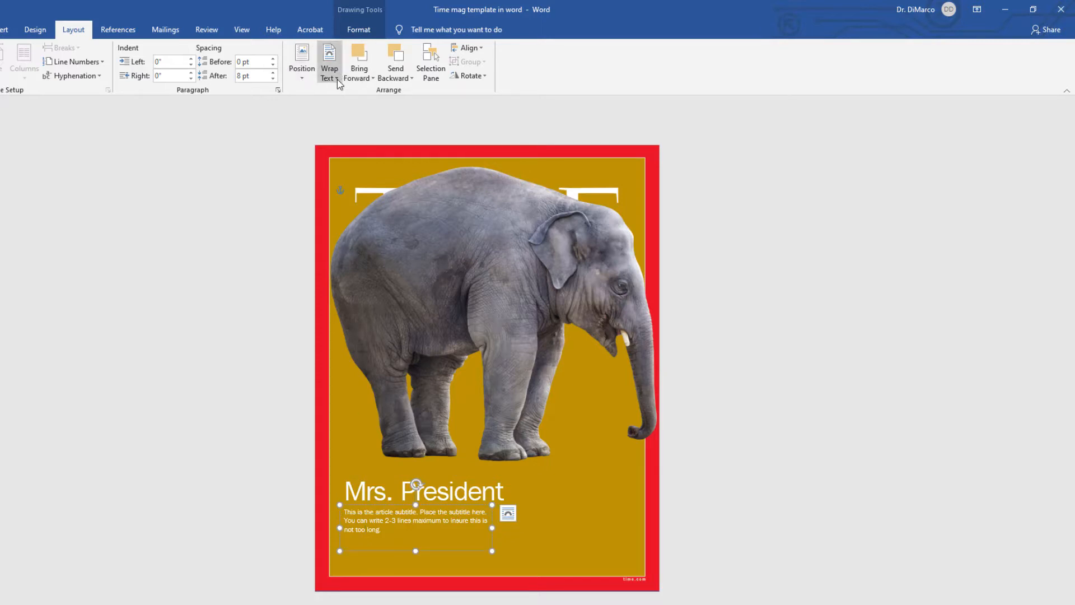
left_click(371, 80)
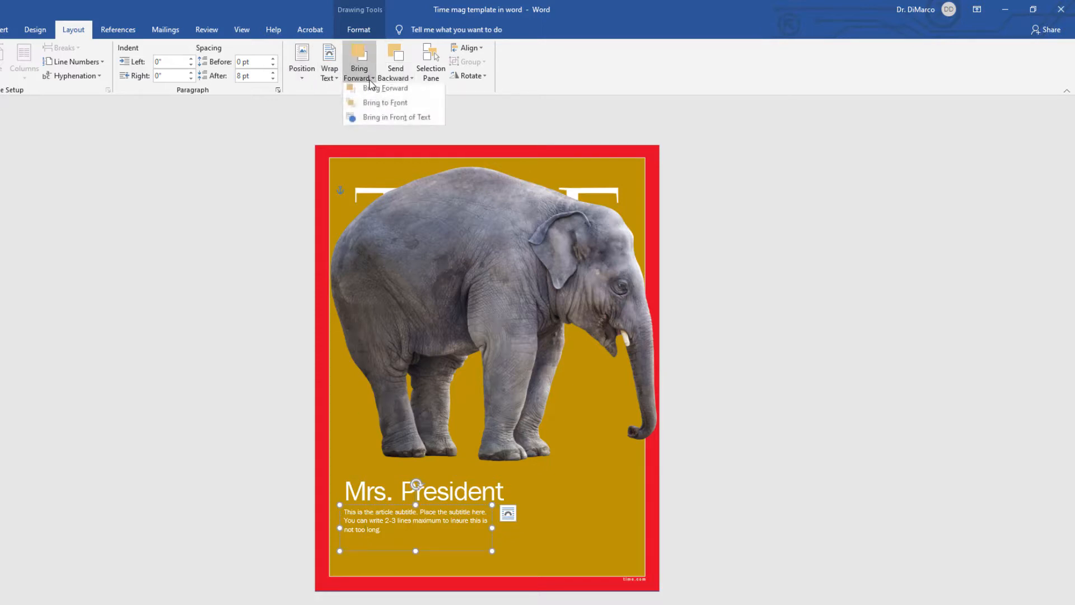
left_click(373, 106)
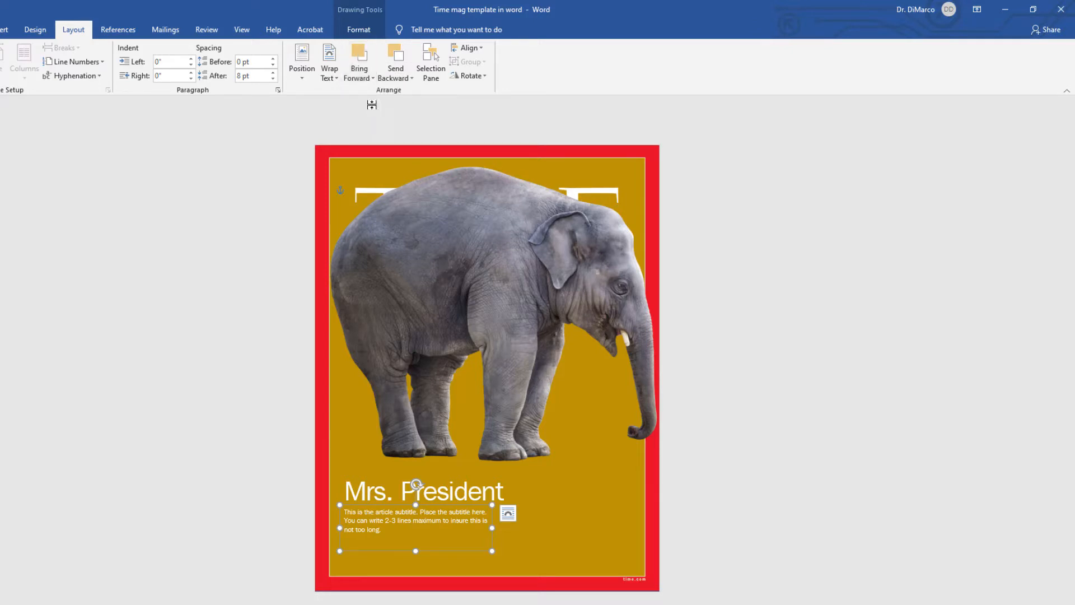
Step: Move the elephant picture down so the TIME logo shows above it
left_click(445, 257)
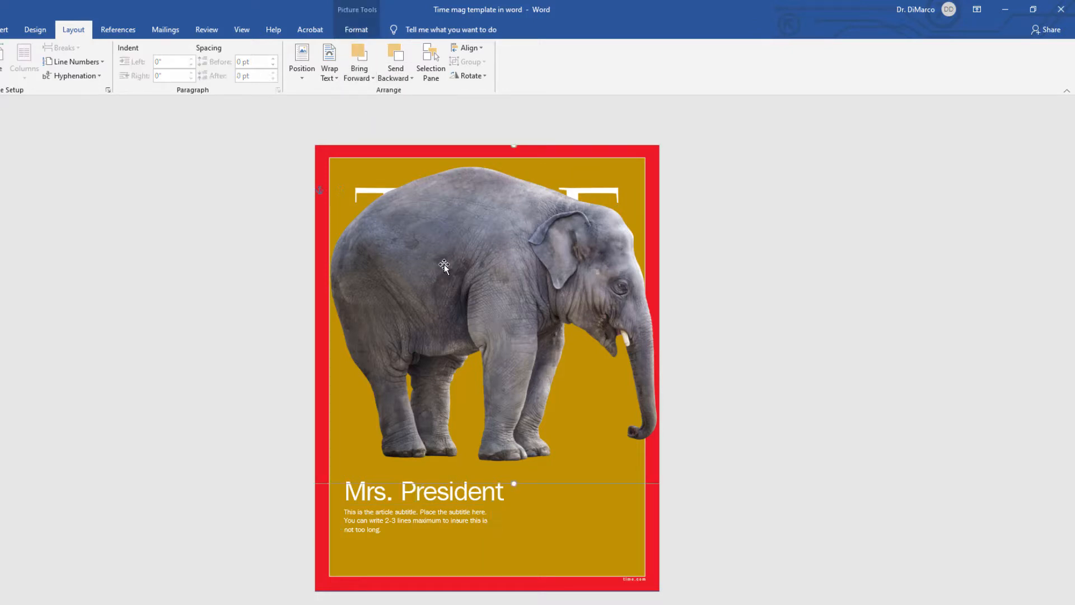
left_click_drag(444, 264, 440, 321)
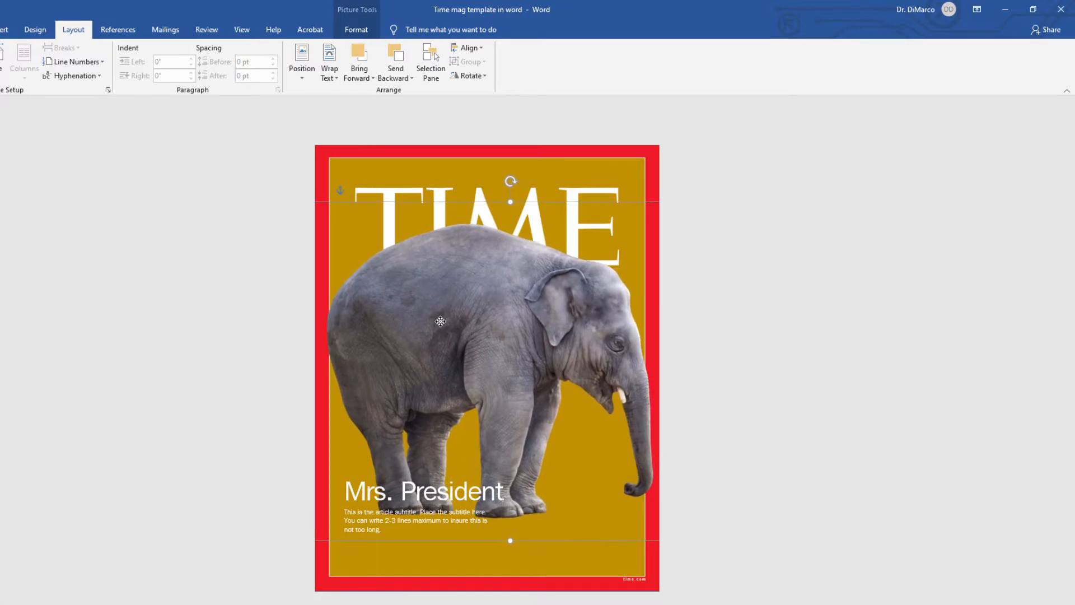
Step: Replace the Mrs. President title with "Republican Musings"
left_click(347, 490)
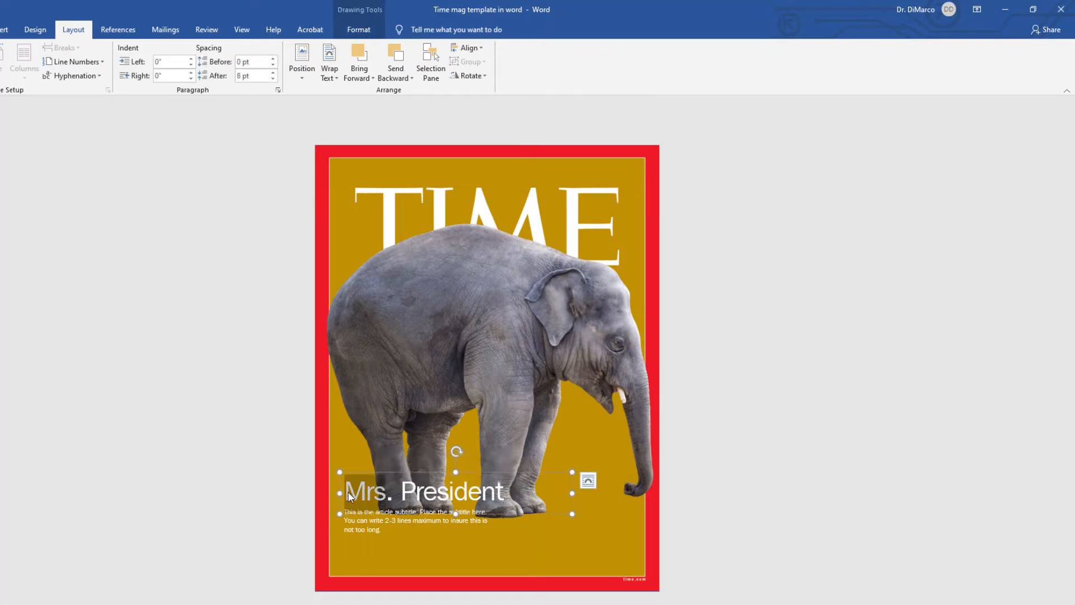
triple_click(391, 493)
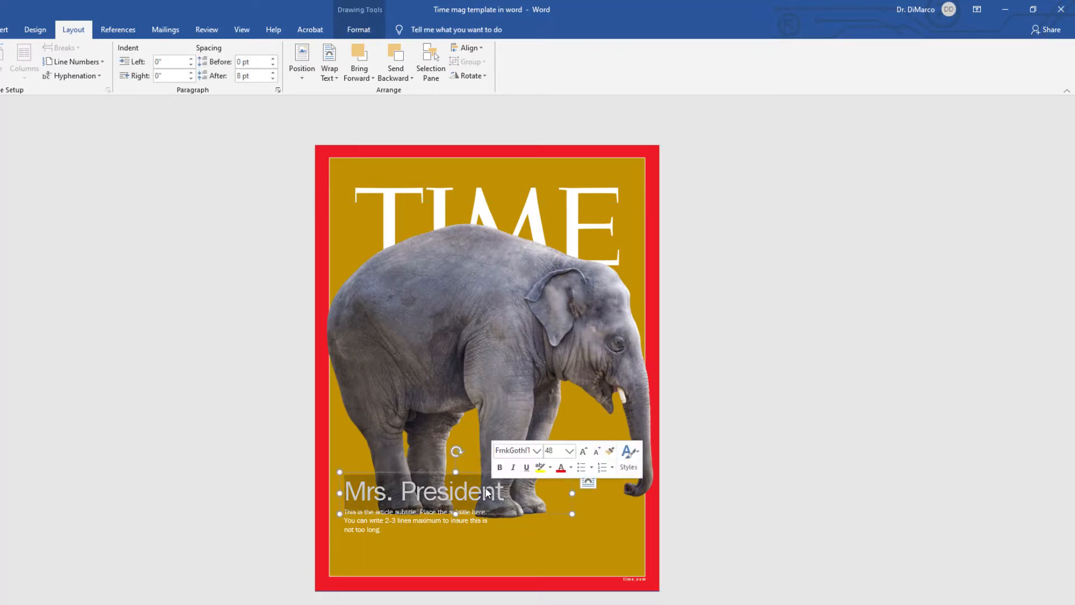
type("Repu")
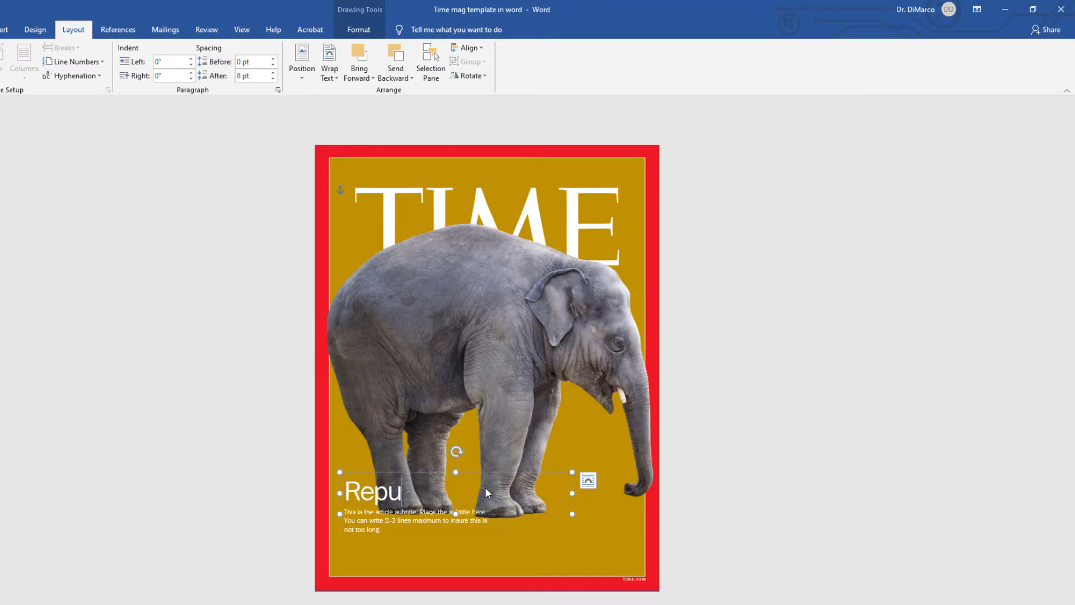
type("blica")
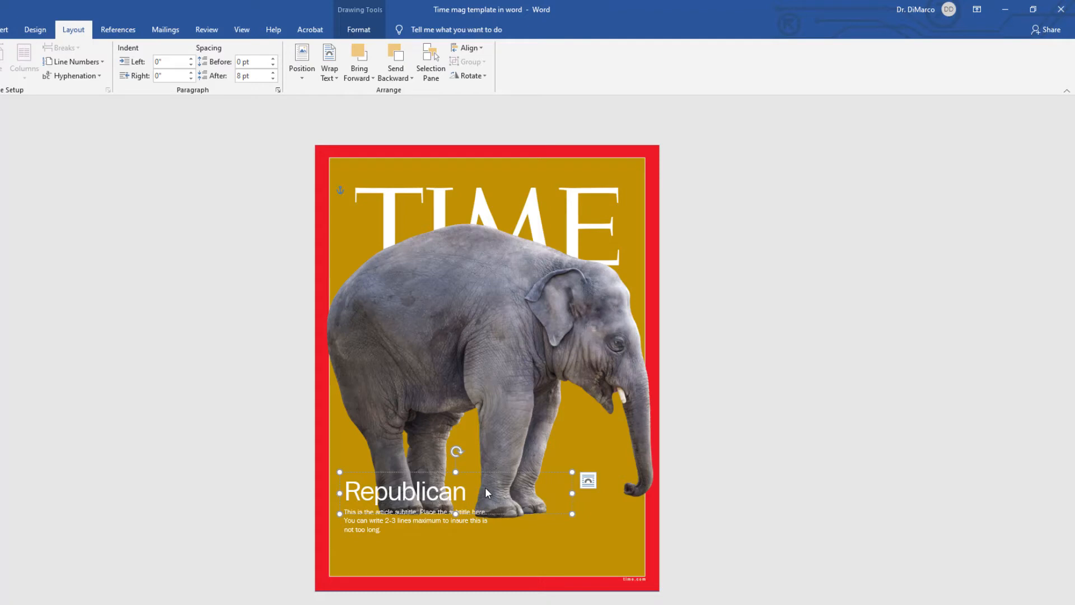
type("n Musings")
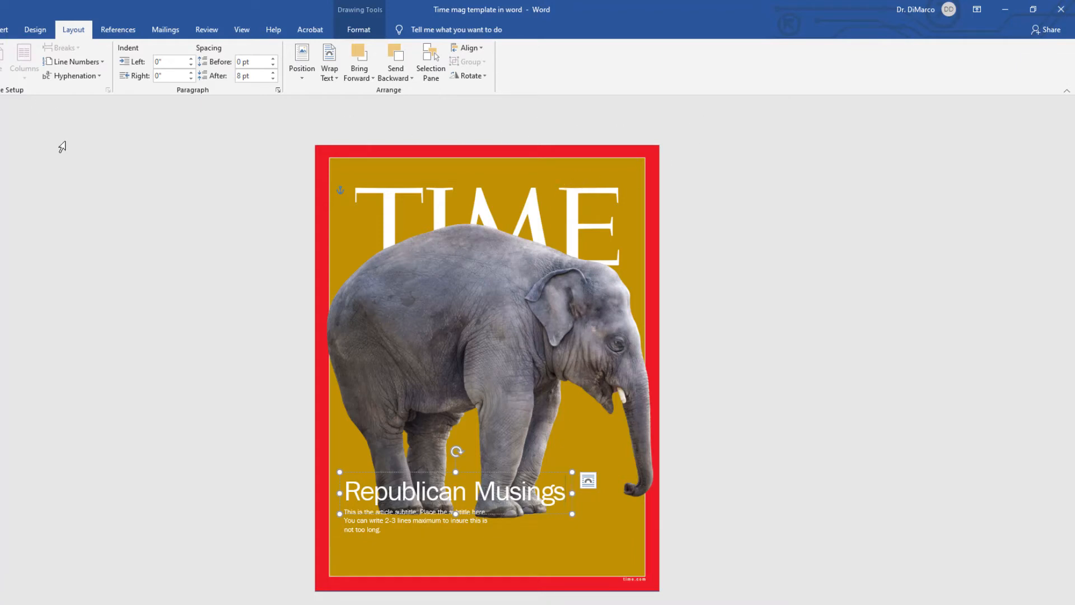
left_click(703, 195)
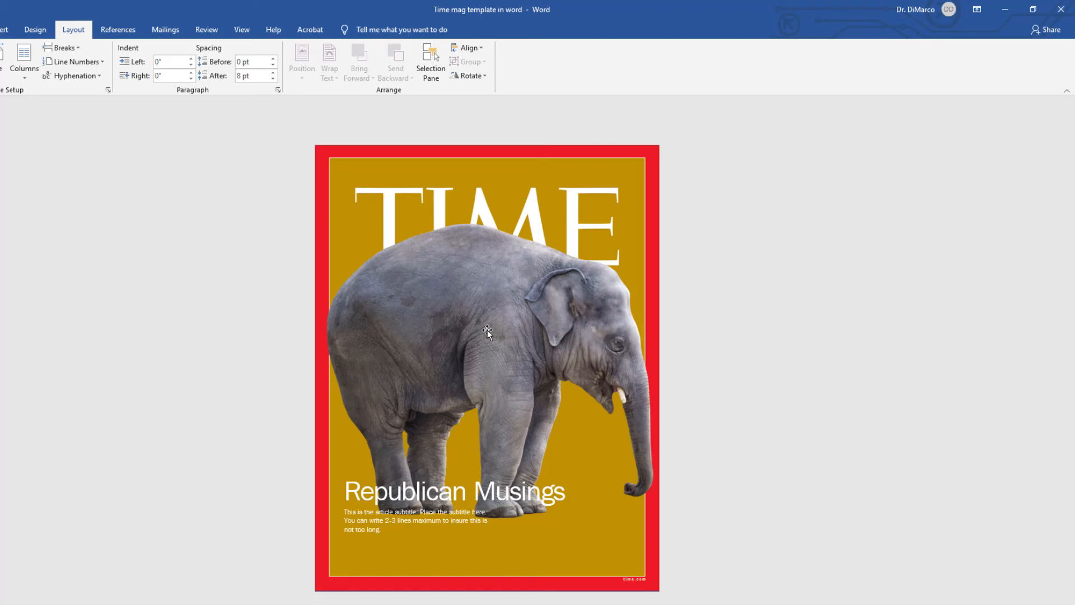
Step: Nudge the elephant picture slightly down and deselect it
left_click_drag(489, 324, 486, 328)
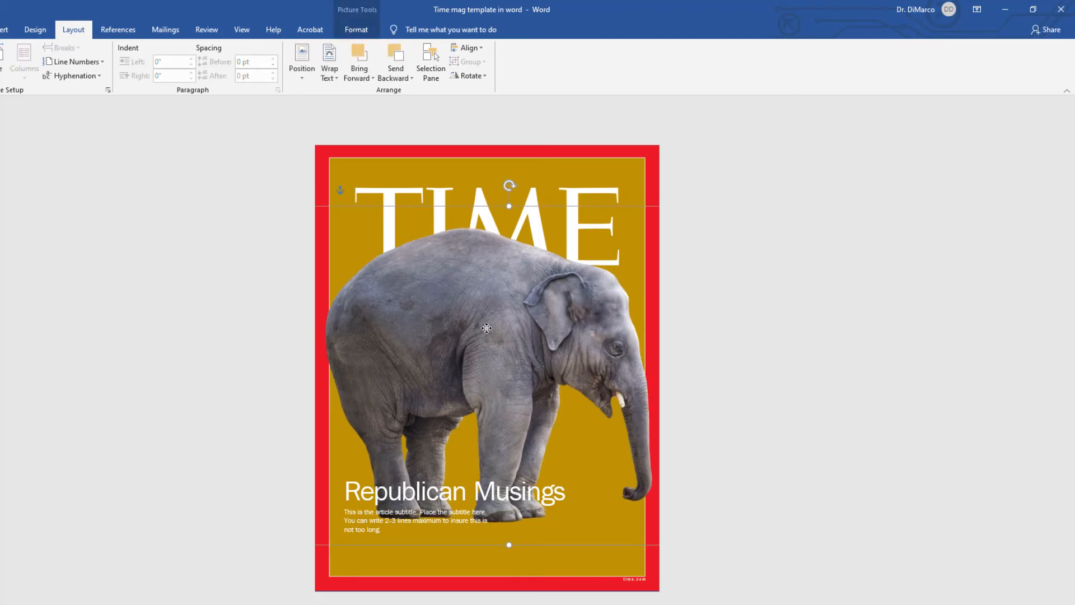
left_click(727, 203)
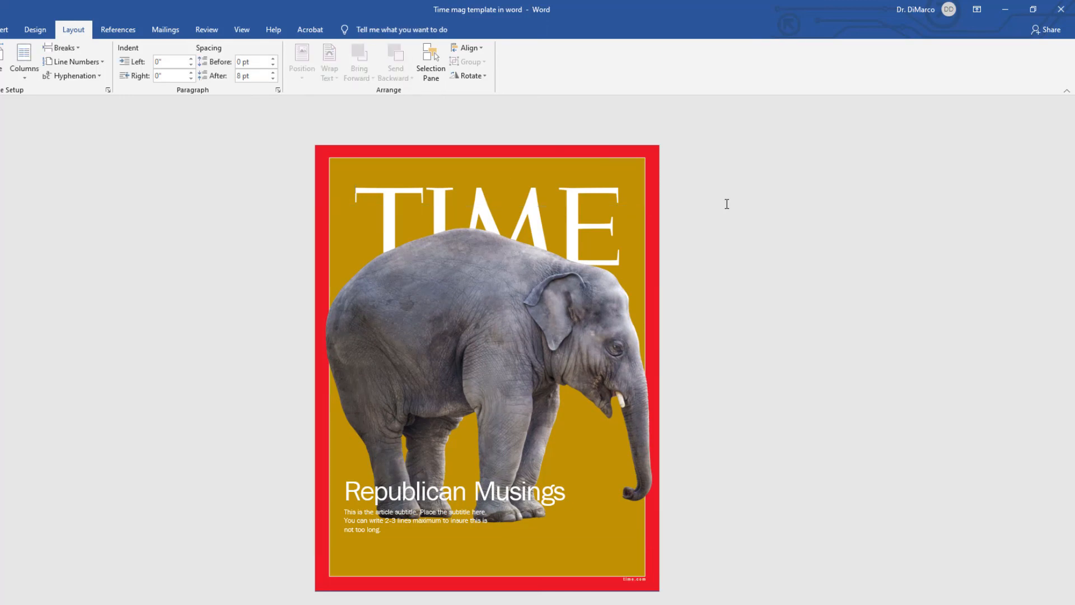